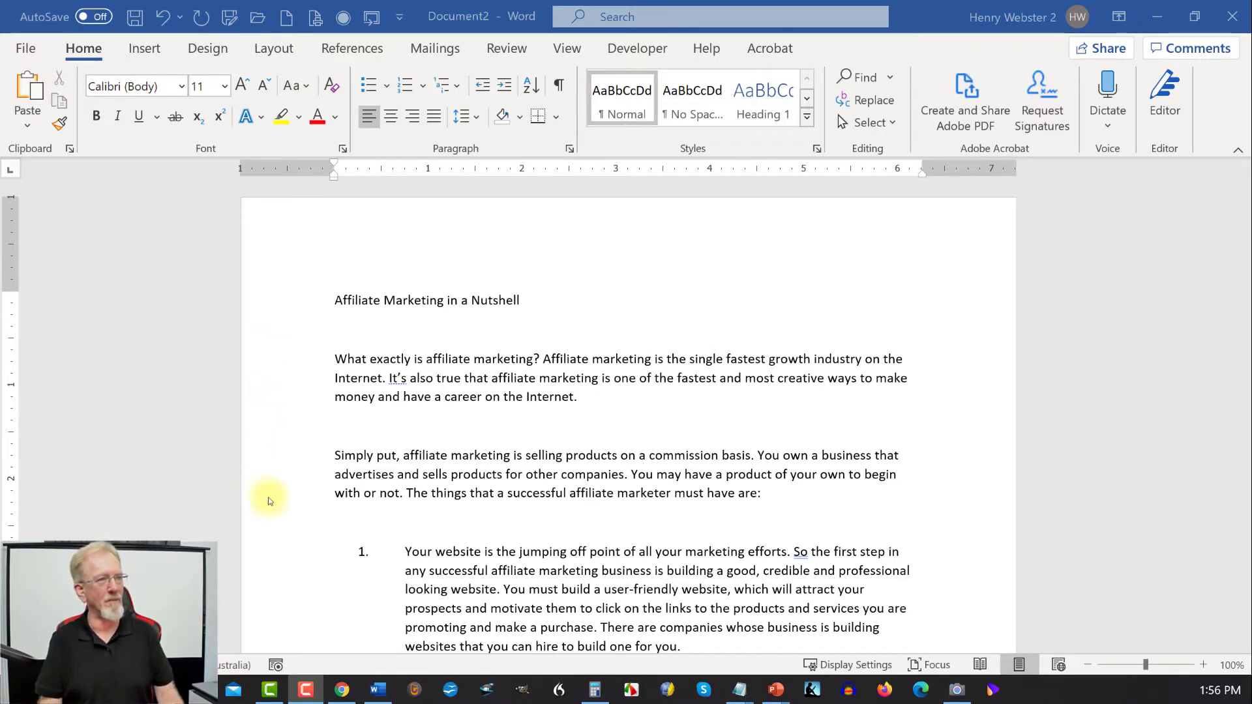
Scroll through the 'Affiliate Marketing in a Nutshell' document to review its content.
{"action": "scroll", "coordinate": [619, 306], "scroll_direction": "down", "scroll_amount": 3}
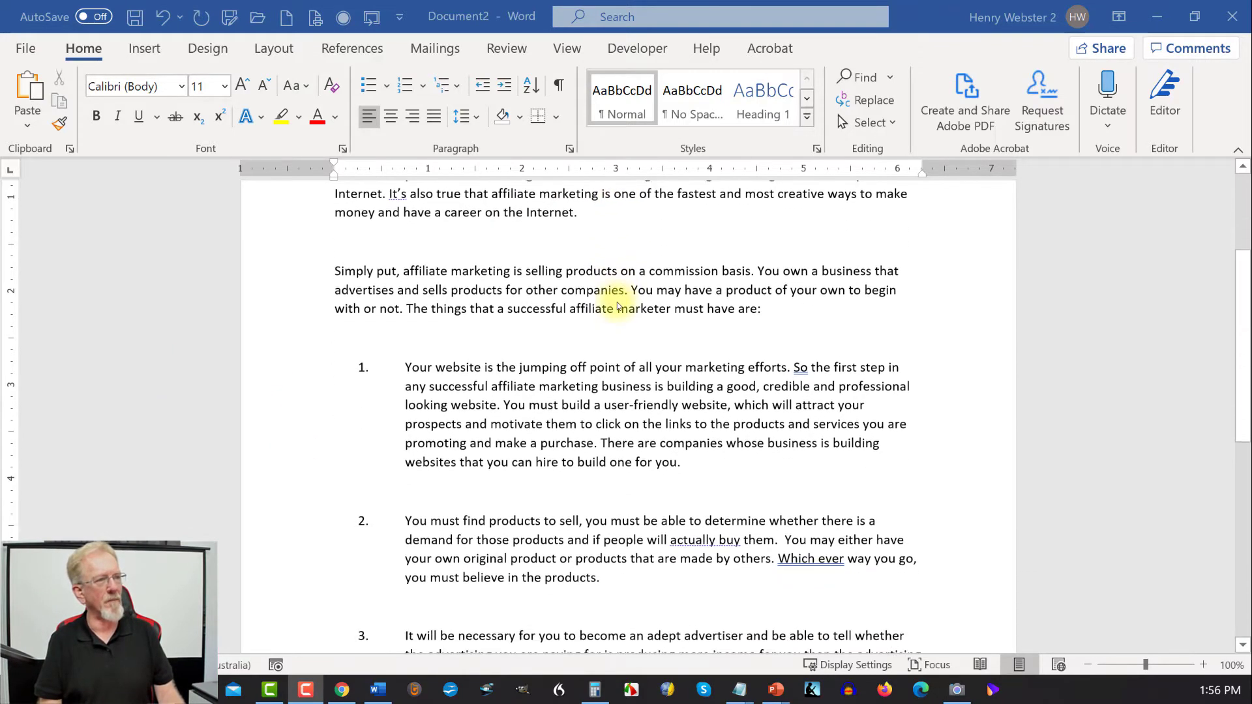
{"action": "scroll", "coordinate": [618, 305], "scroll_direction": "up", "scroll_amount": 3}
{"action": "scroll", "coordinate": [617, 303], "scroll_direction": "down", "scroll_amount": 1}
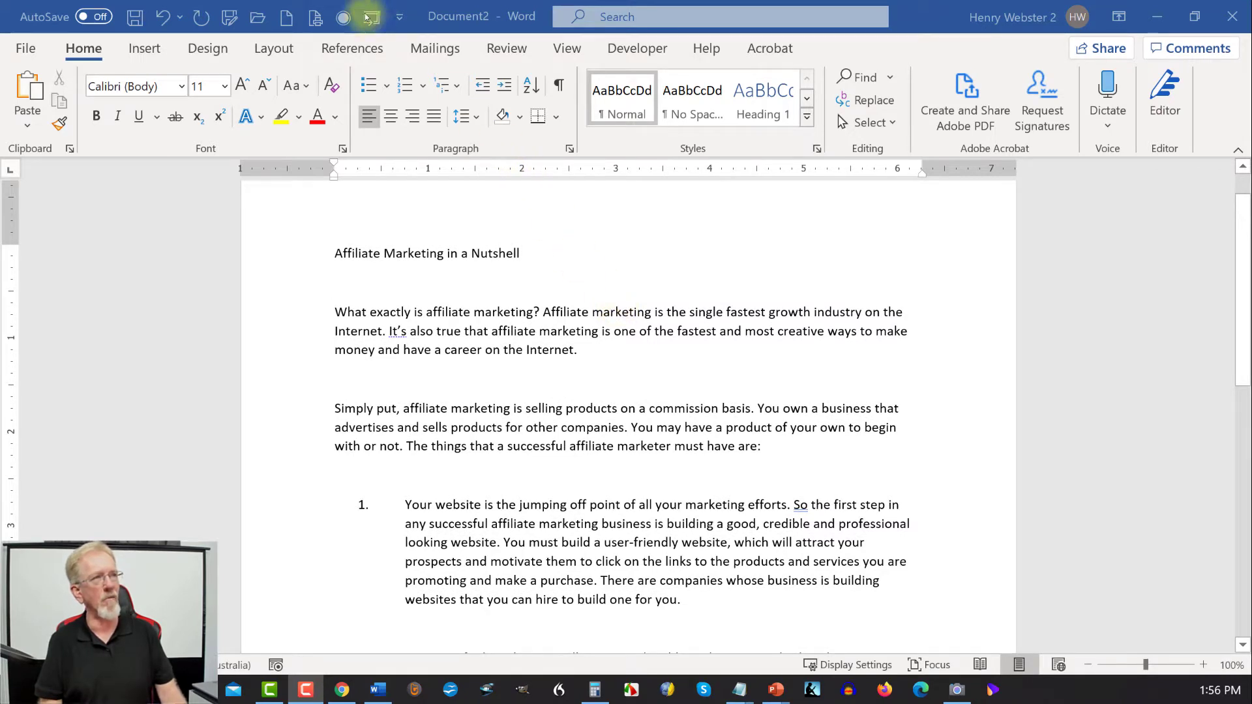
Open the Quick Access Toolbar settings in Word Options and list All Commands.
{"action": "left_click", "coordinate": [401, 19]}
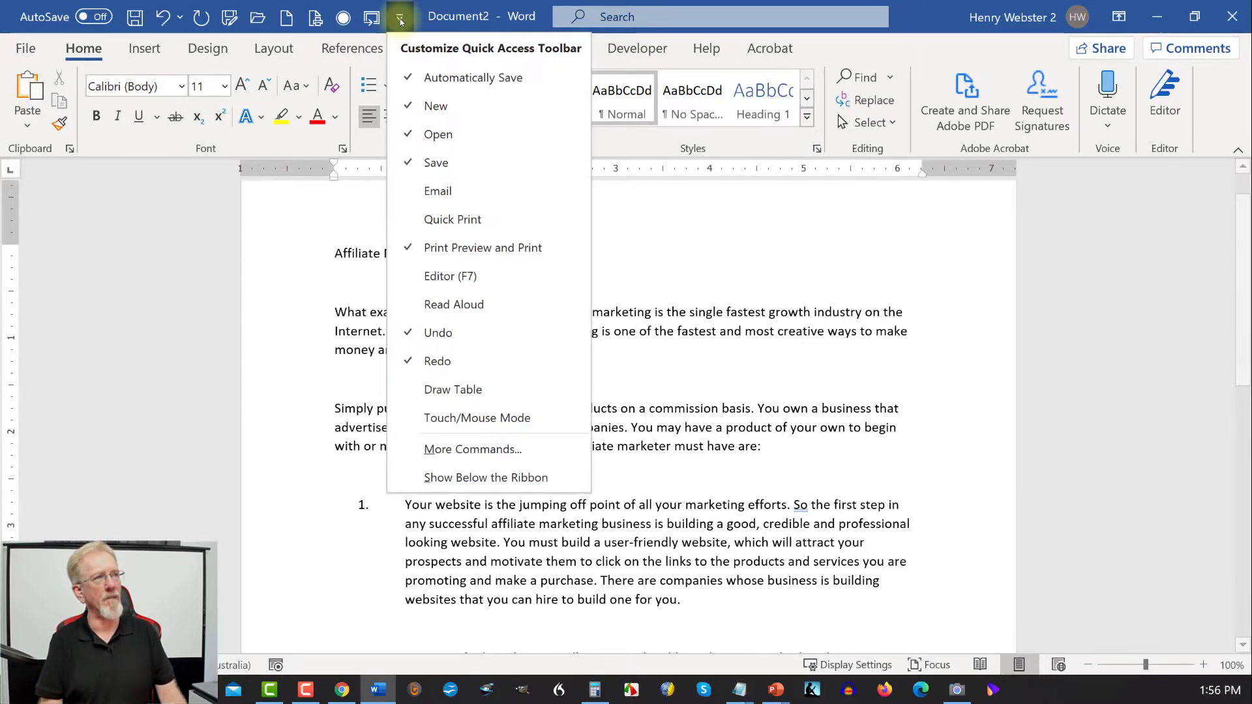
{"action": "left_click", "coordinate": [469, 456]}
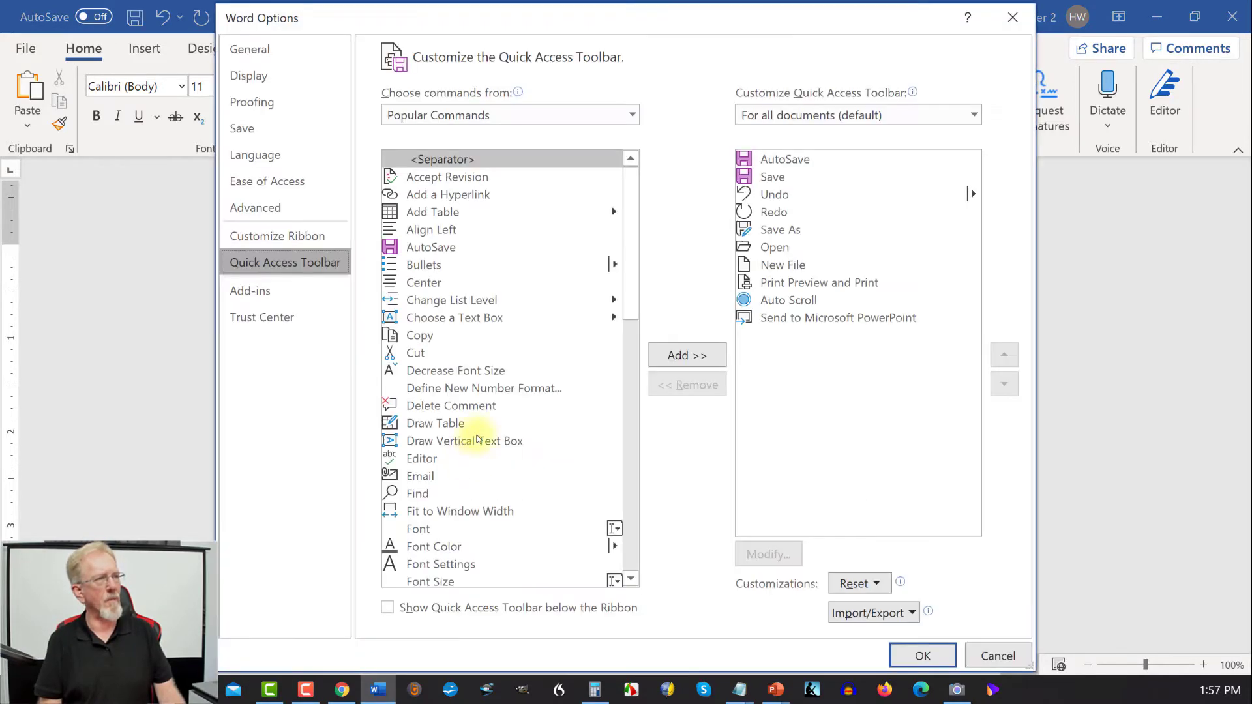
{"action": "left_click", "coordinate": [633, 115]}
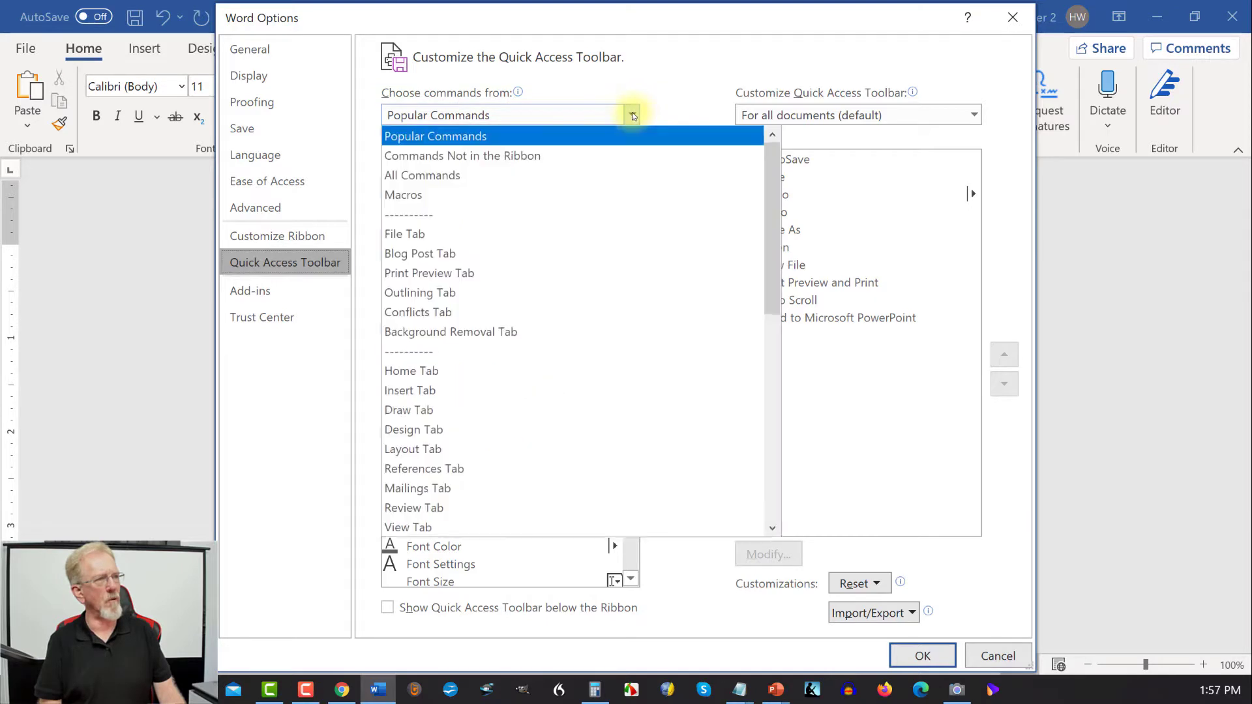
{"action": "left_click", "coordinate": [450, 176]}
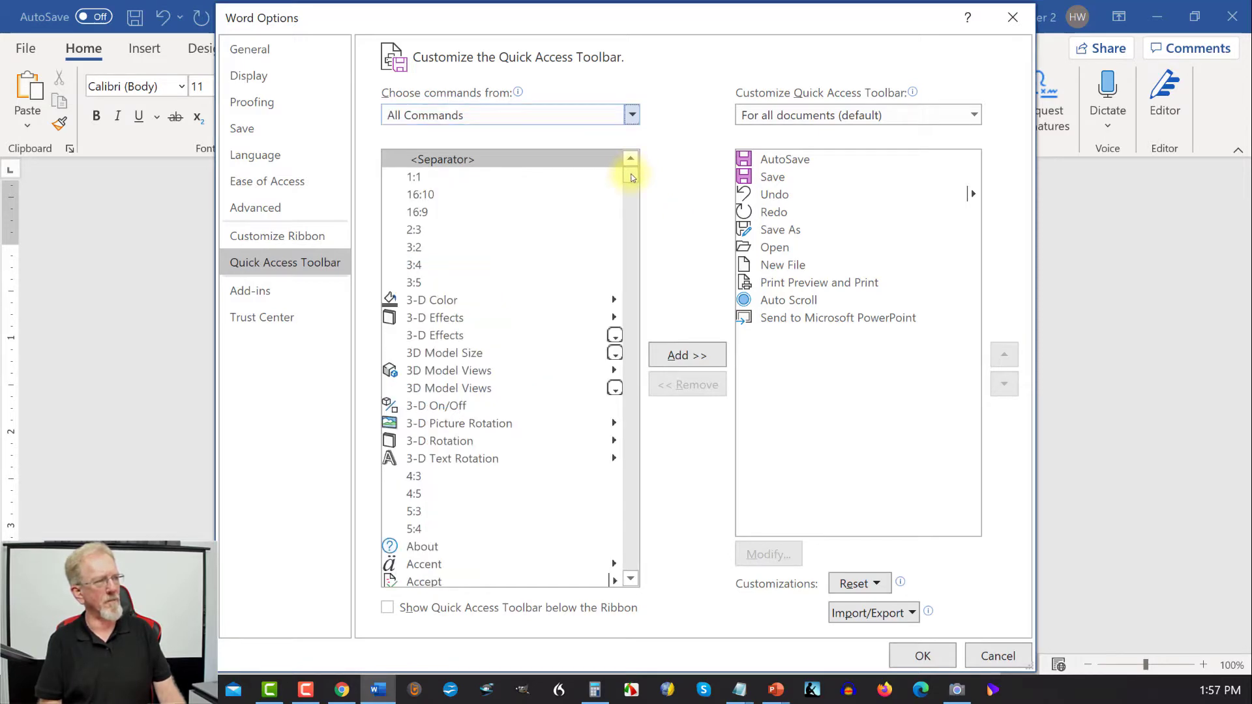
Add Send to Microsoft PowerPoint to the Quick Access Toolbar and close Word Options.
{"action": "left_click_drag", "start_coordinate": [631, 177], "coordinate": [632, 483]}
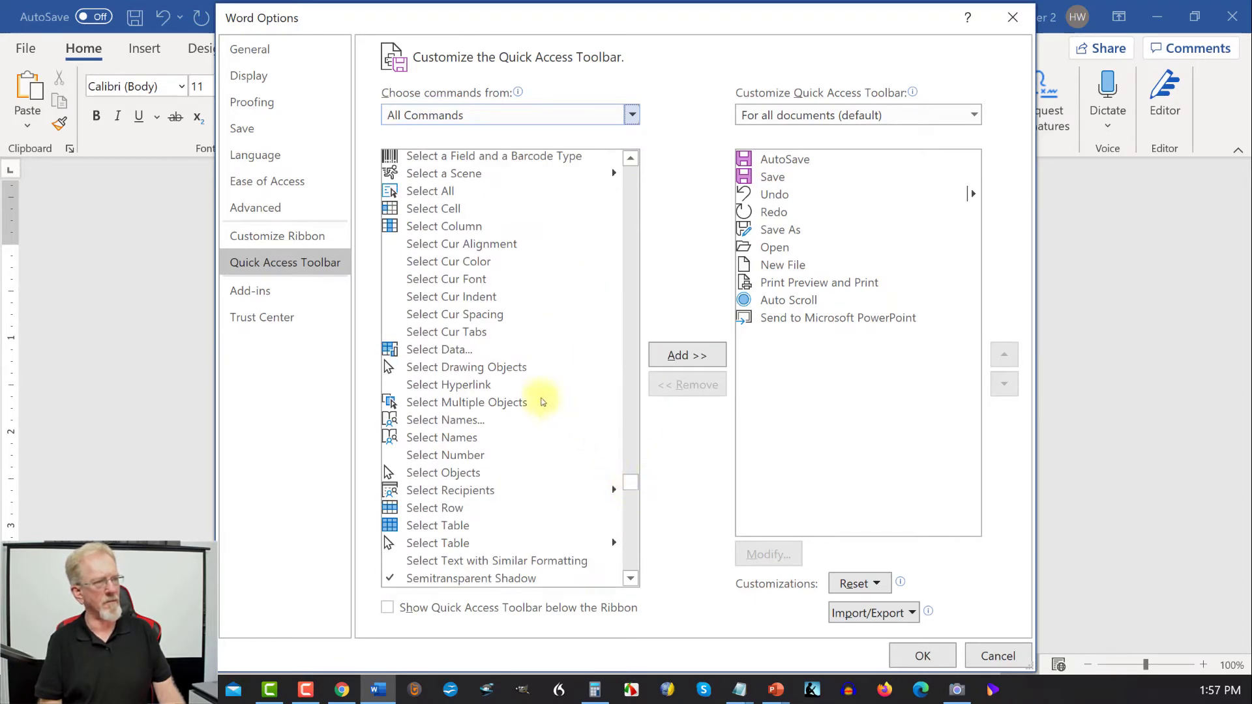
{"action": "scroll", "coordinate": [539, 397], "scroll_direction": "up", "scroll_amount": 2}
{"action": "scroll", "coordinate": [538, 397], "scroll_direction": "up", "scroll_amount": 5}
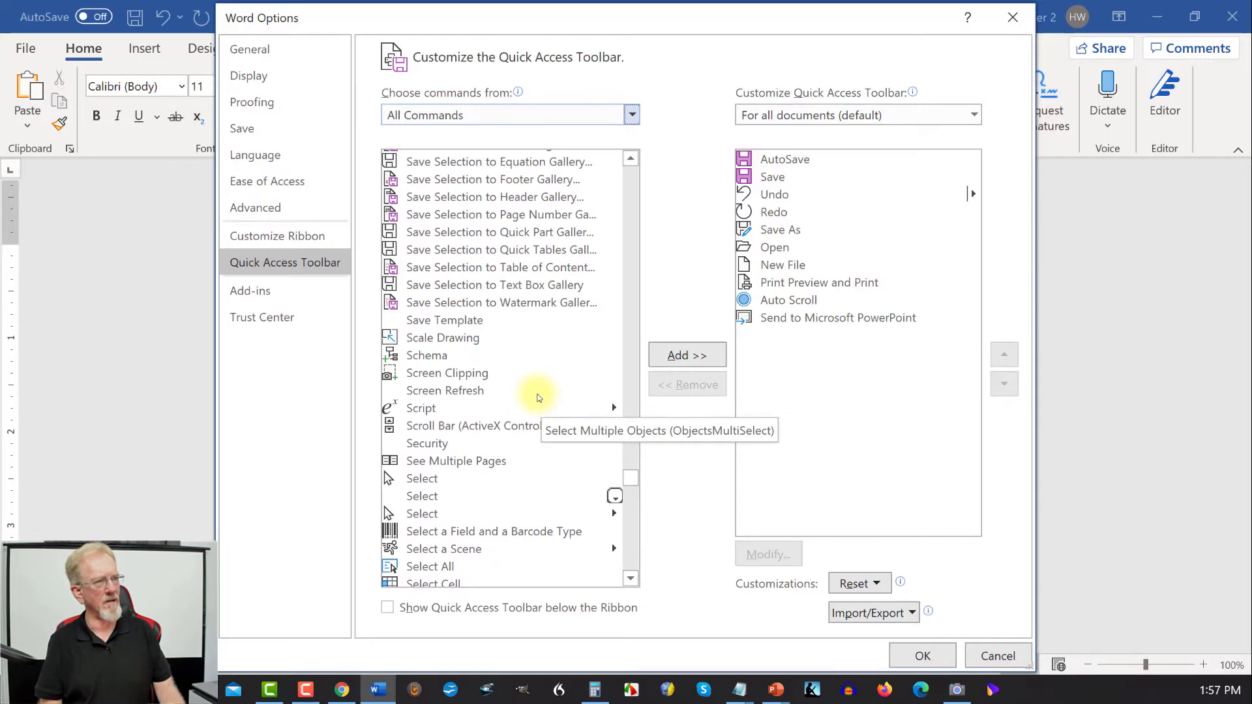
{"action": "scroll", "coordinate": [539, 397], "scroll_direction": "down", "scroll_amount": 5}
{"action": "scroll", "coordinate": [539, 397], "scroll_direction": "down", "scroll_amount": 5}
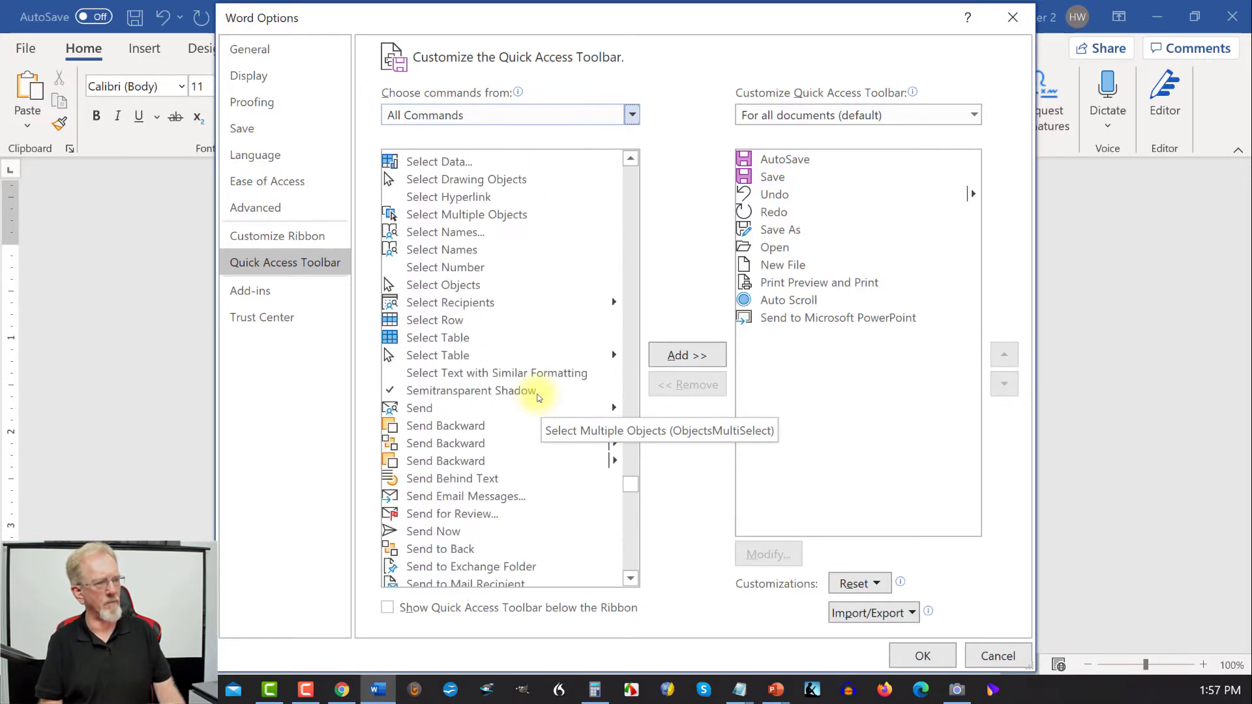
{"action": "scroll", "coordinate": [539, 397], "scroll_direction": "down", "scroll_amount": 8}
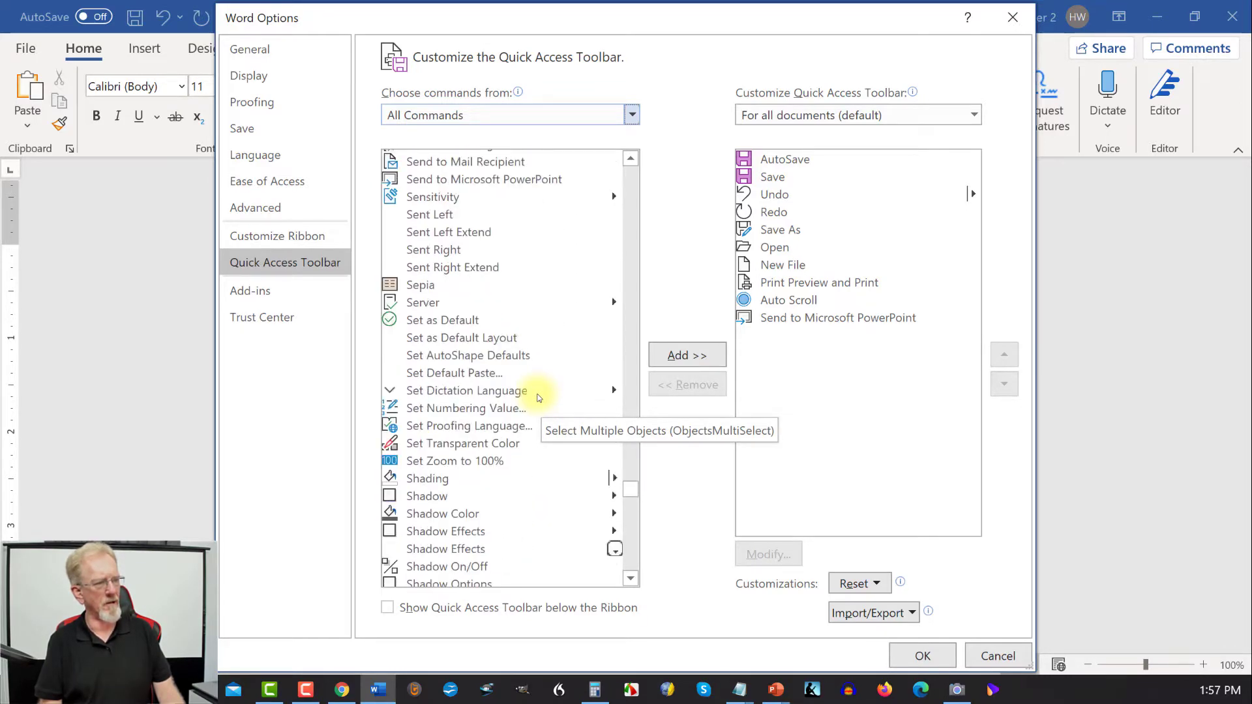
{"action": "scroll", "coordinate": [538, 398], "scroll_direction": "up", "scroll_amount": 4}
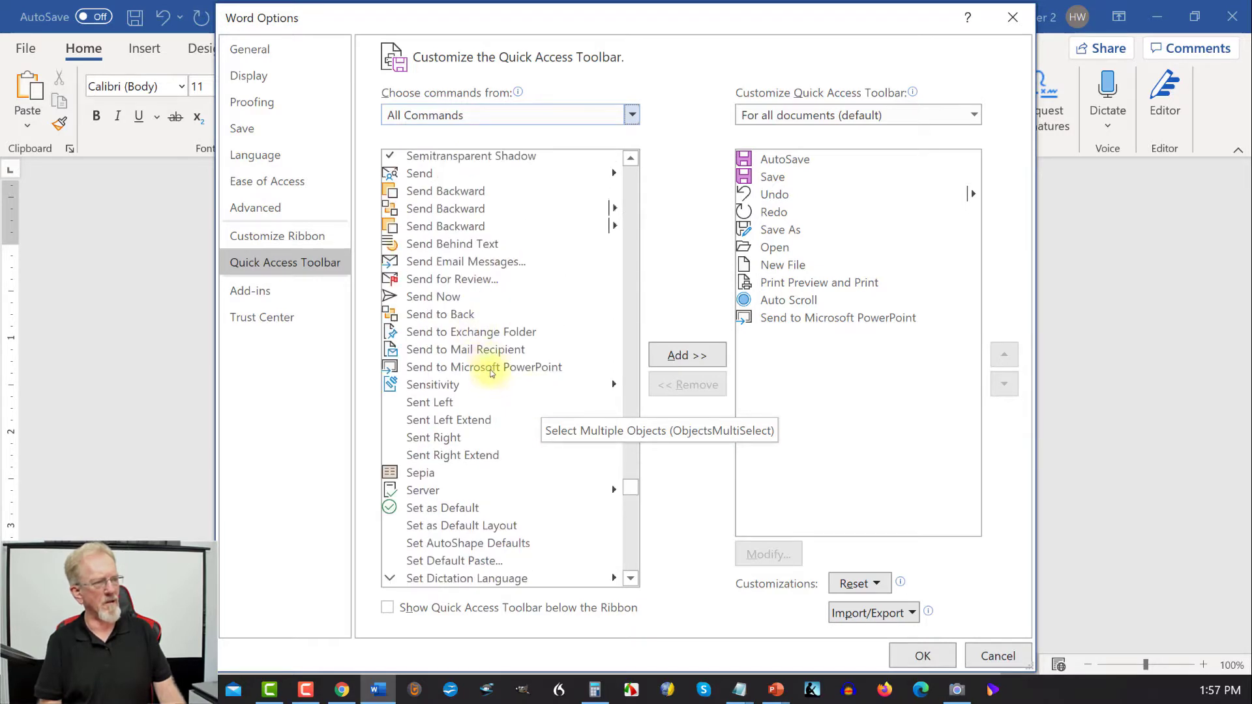
{"action": "left_click", "coordinate": [490, 368]}
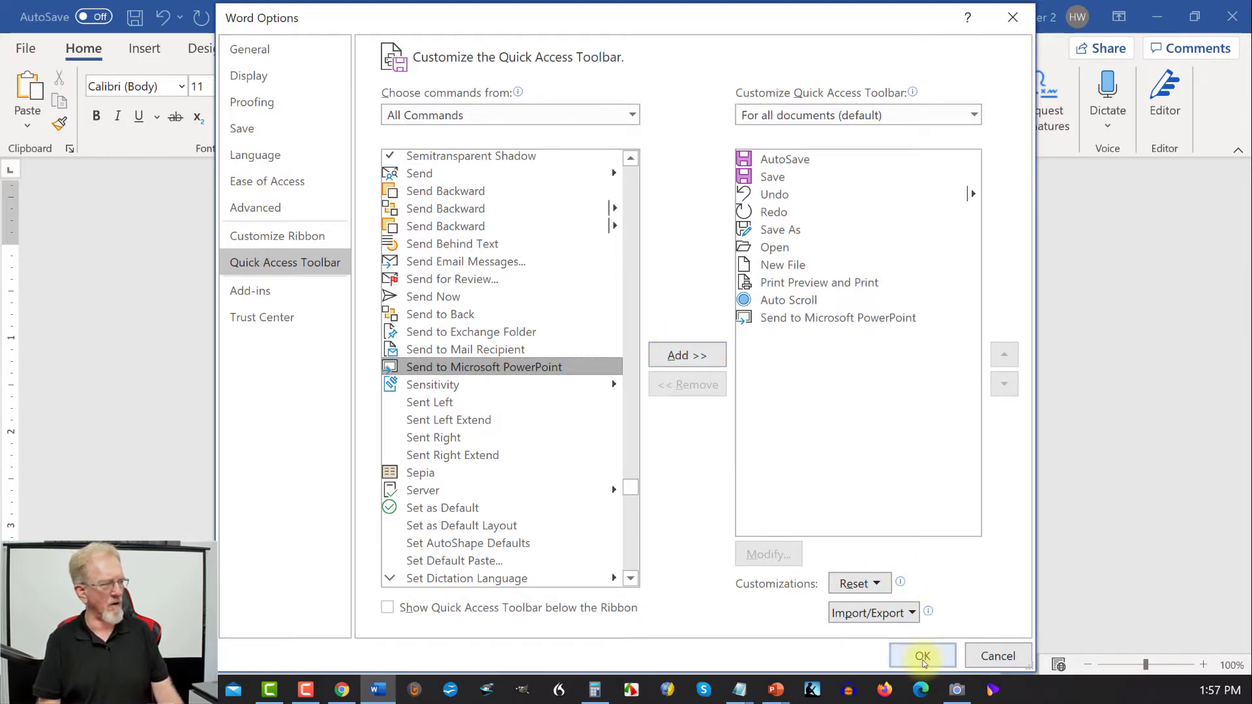
{"action": "left_click", "coordinate": [1012, 17]}
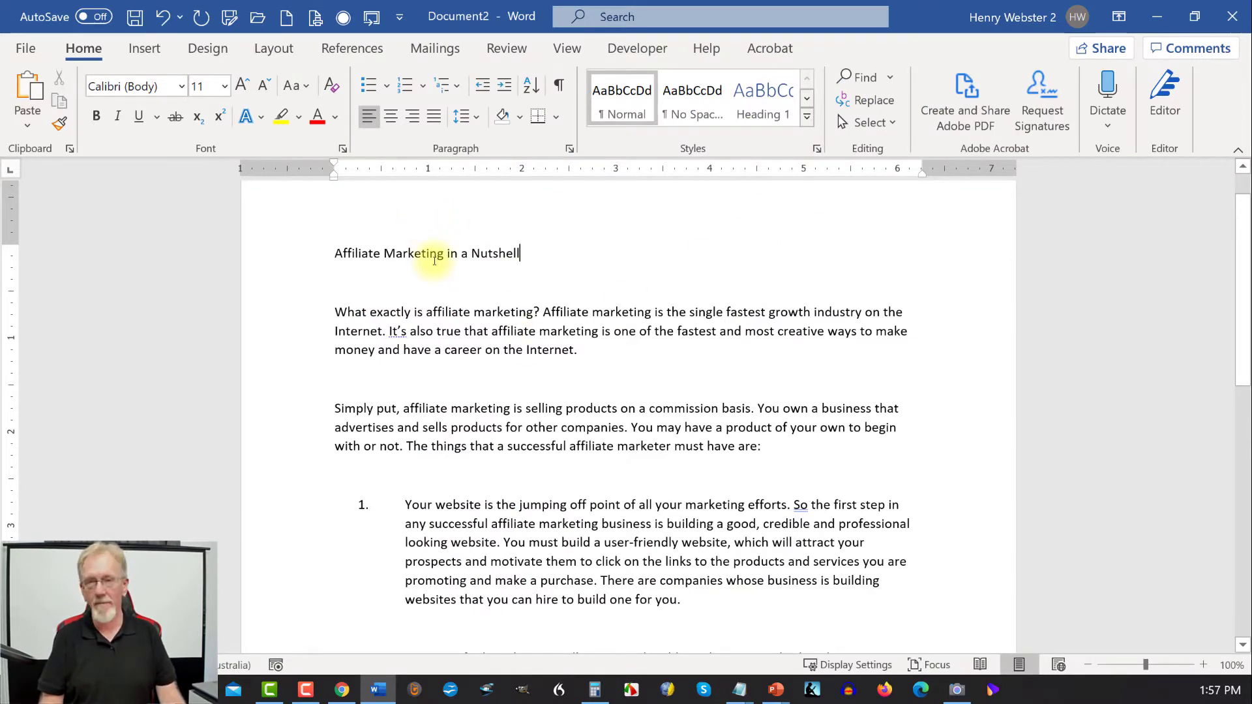
Switch the document to Outline view from the View ribbon.
{"action": "left_click", "coordinate": [567, 49]}
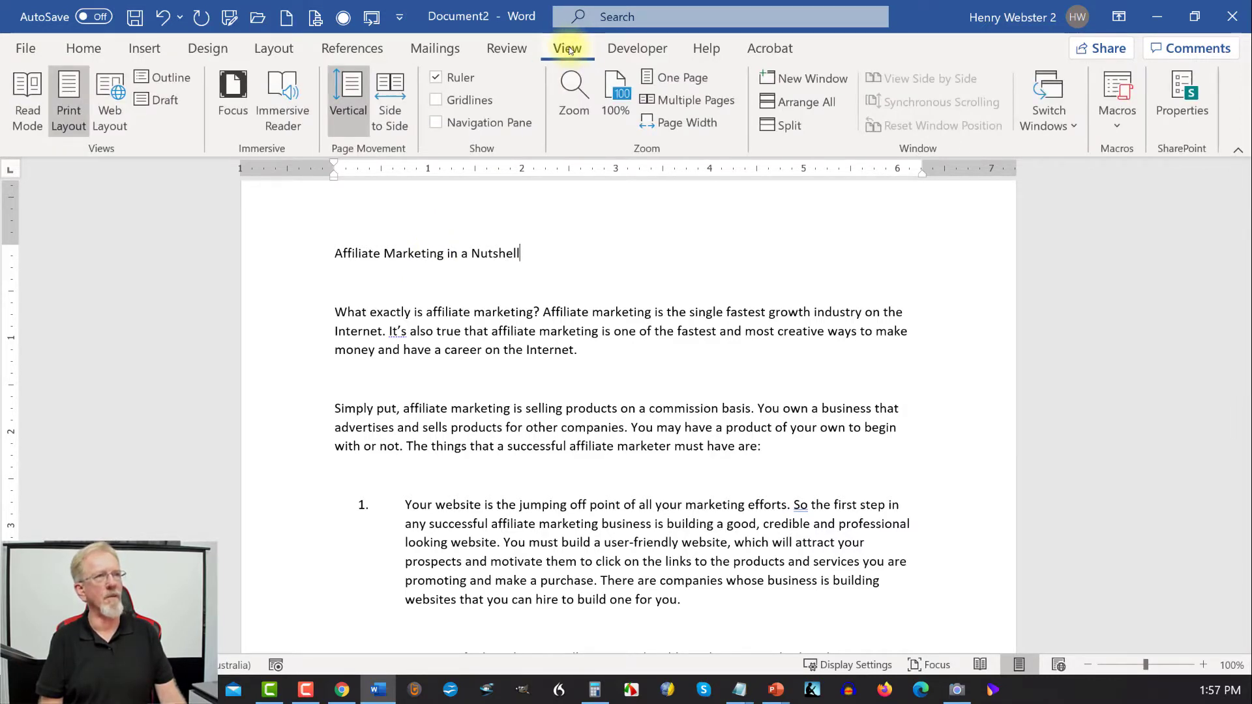
{"action": "left_click", "coordinate": [171, 78]}
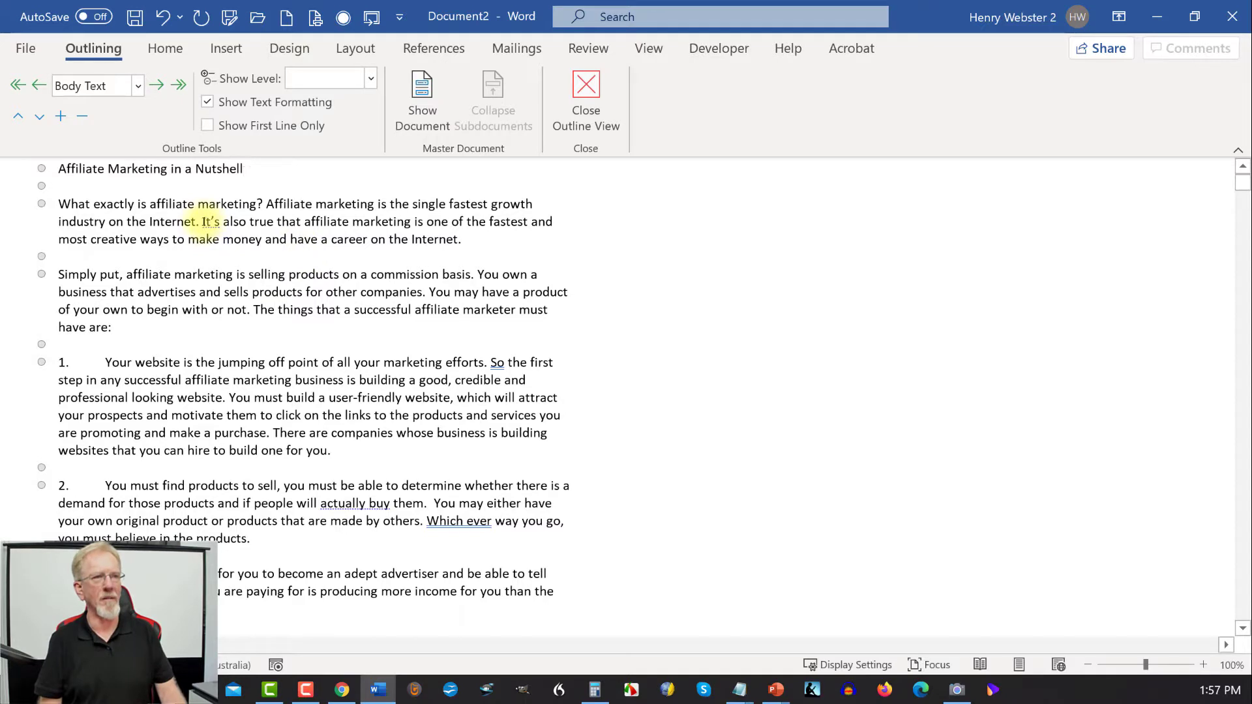
Split paragraphs before 'It's also true', 'You may have a product' and 'You must build', unnumbered.
{"action": "left_click", "coordinate": [204, 222]}
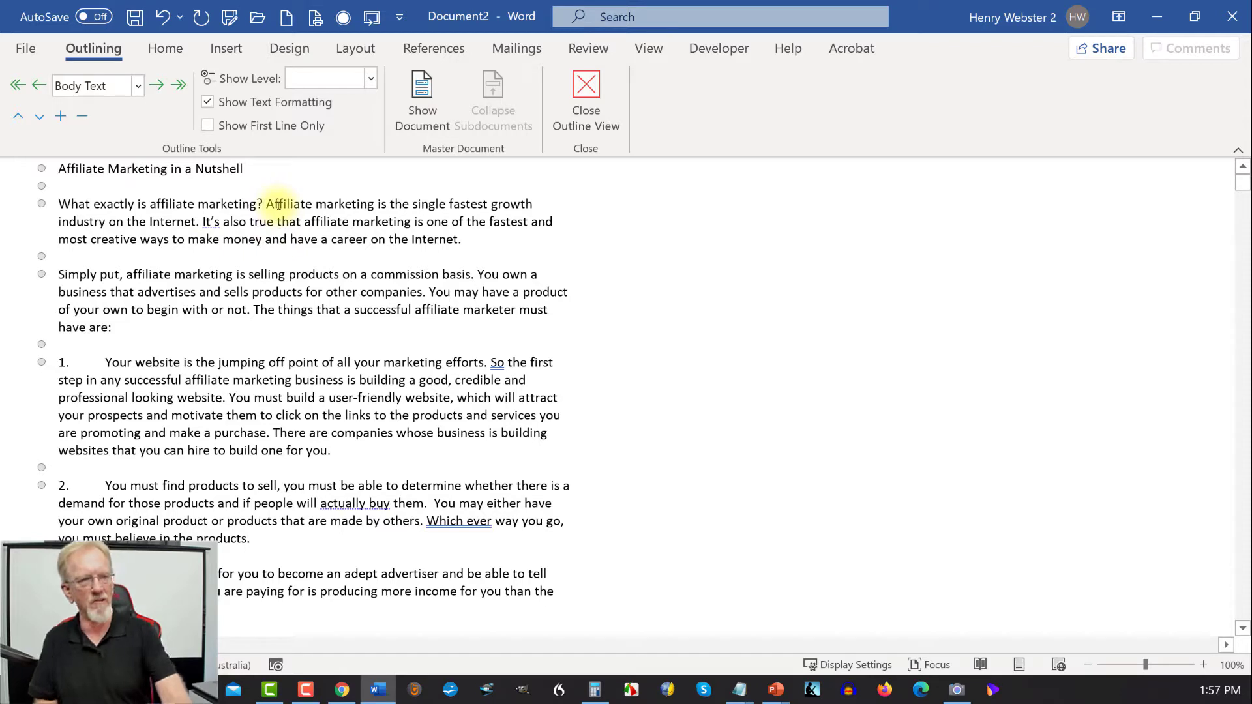
{"action": "key", "text": "Return"}
{"action": "key", "text": "Return"}
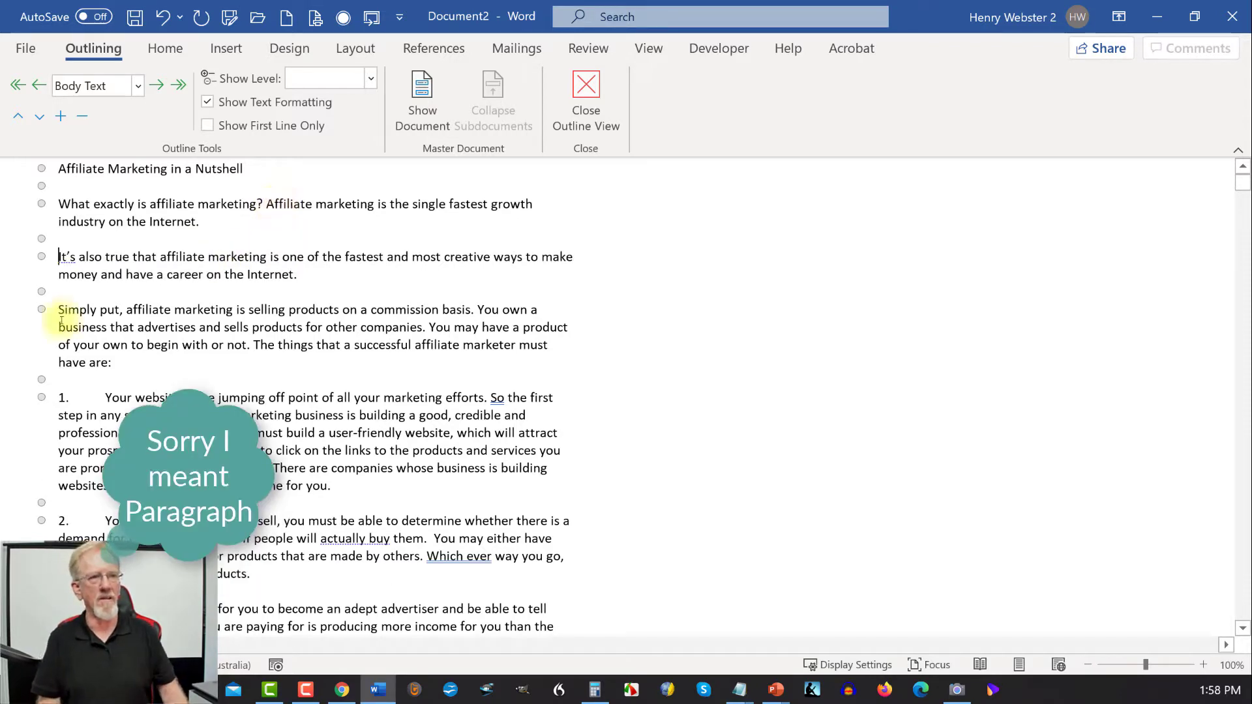
{"action": "key", "text": "BackSpace"}
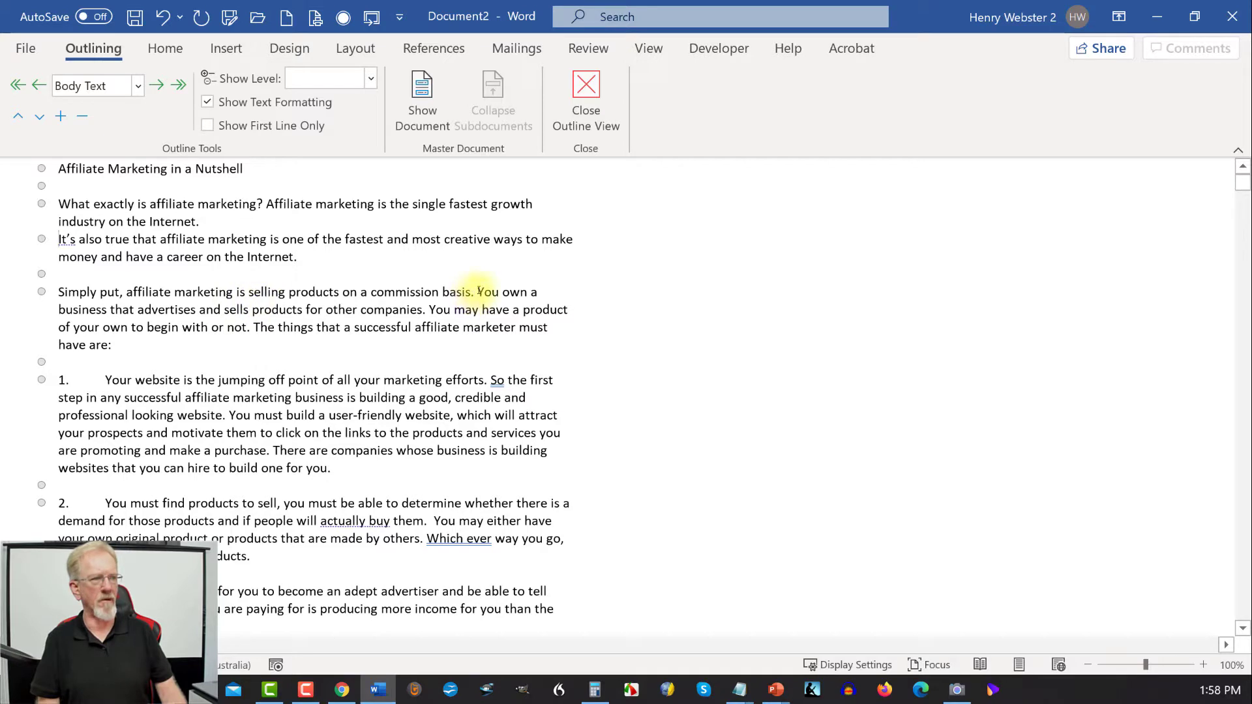
{"action": "left_click", "coordinate": [430, 310]}
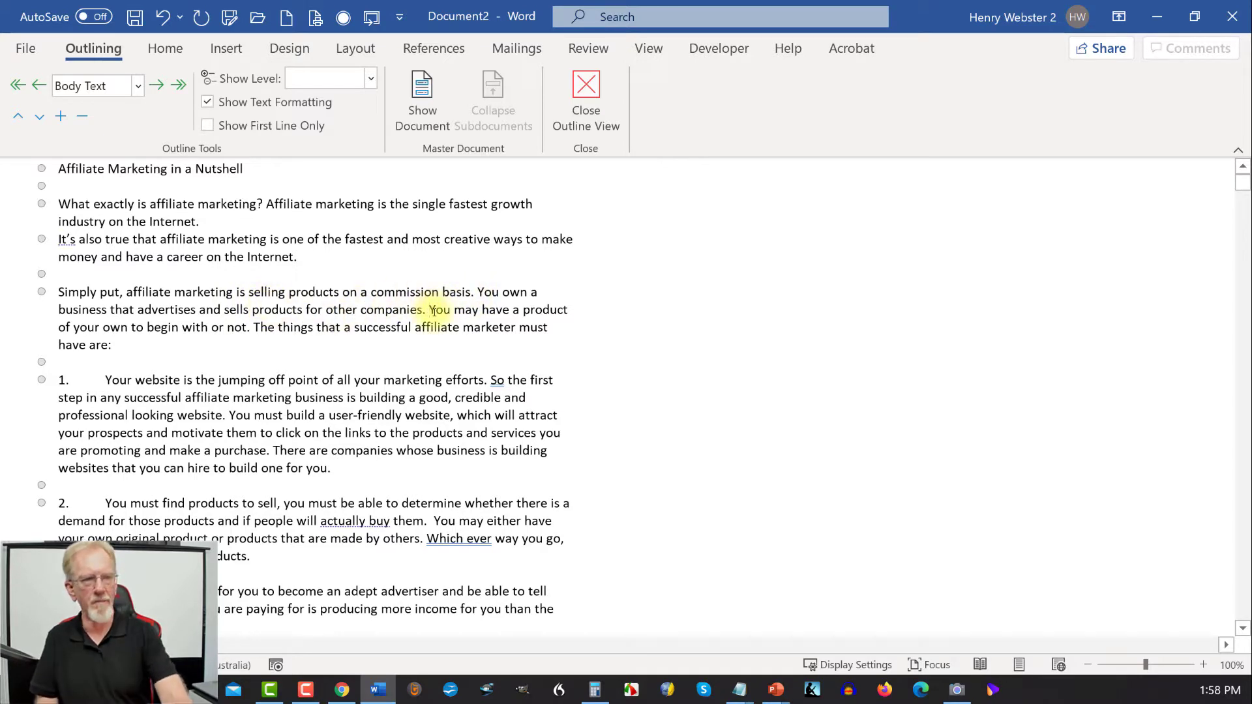
{"action": "key", "text": "Return"}
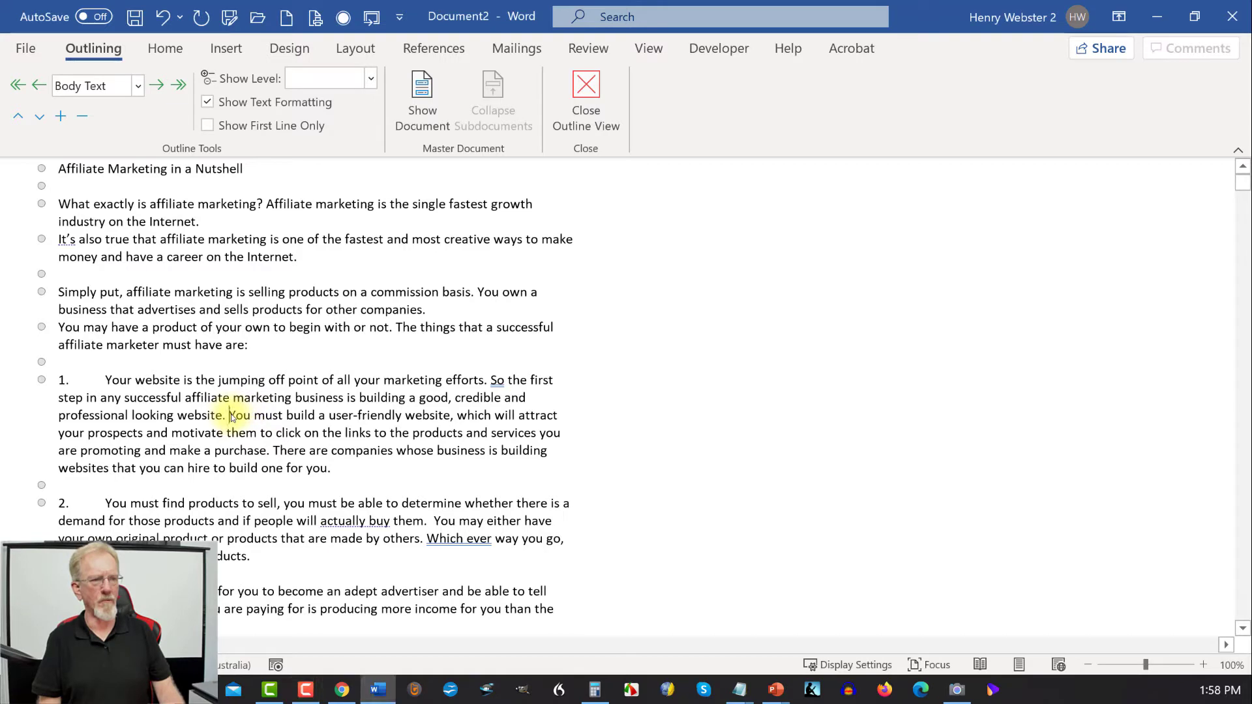
{"action": "key", "text": "Return"}
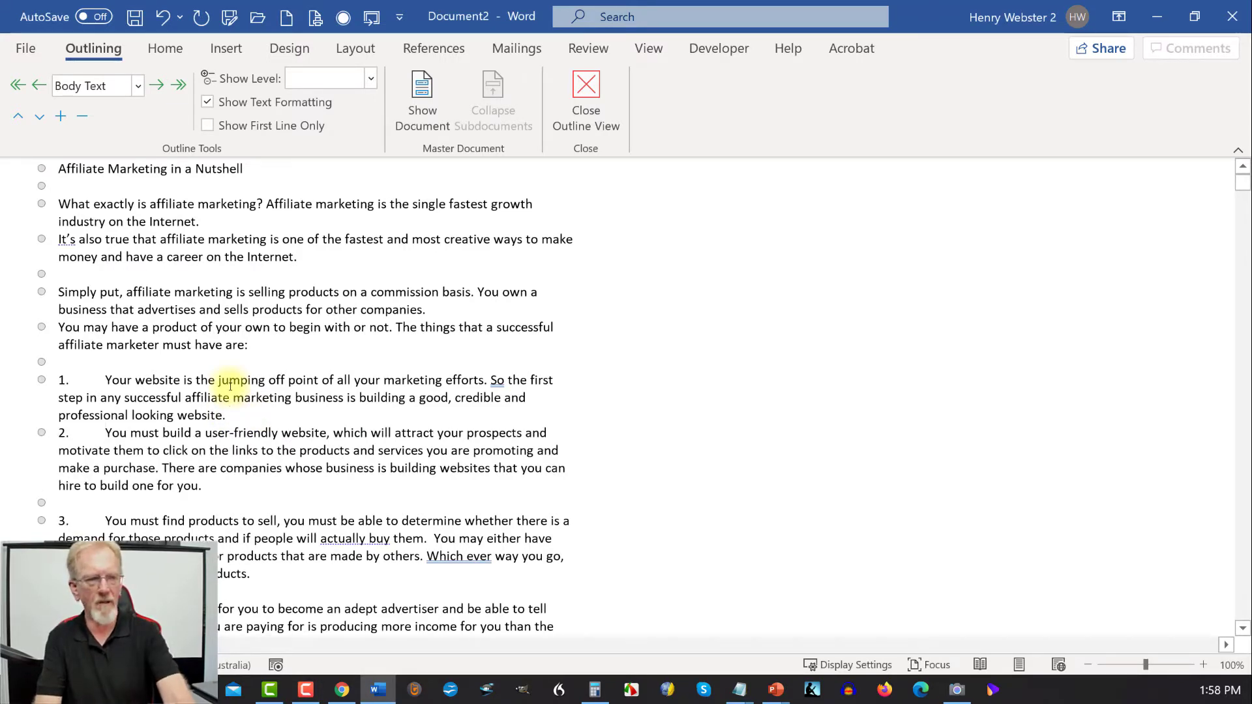
{"action": "key", "text": "BackSpace"}
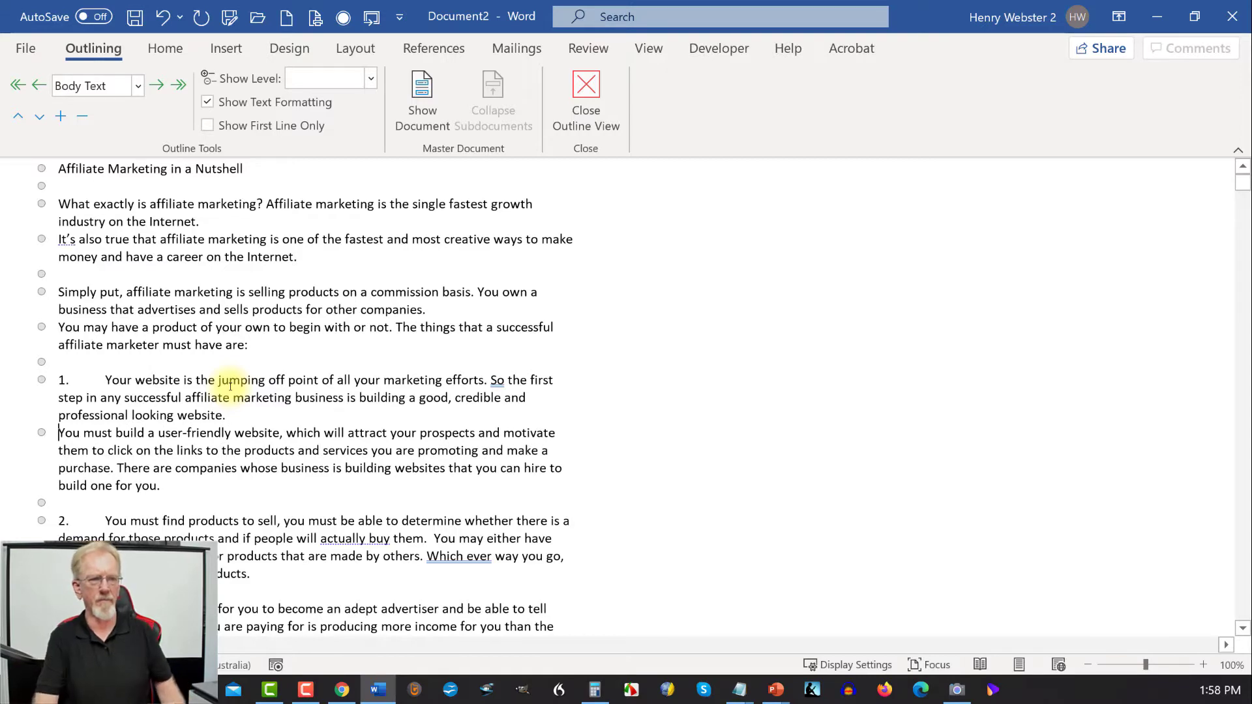
Split item 2 before 'You may either have' and remove that paragraph's numbering.
{"action": "scroll", "coordinate": [222, 515], "scroll_direction": "down", "scroll_amount": 2}
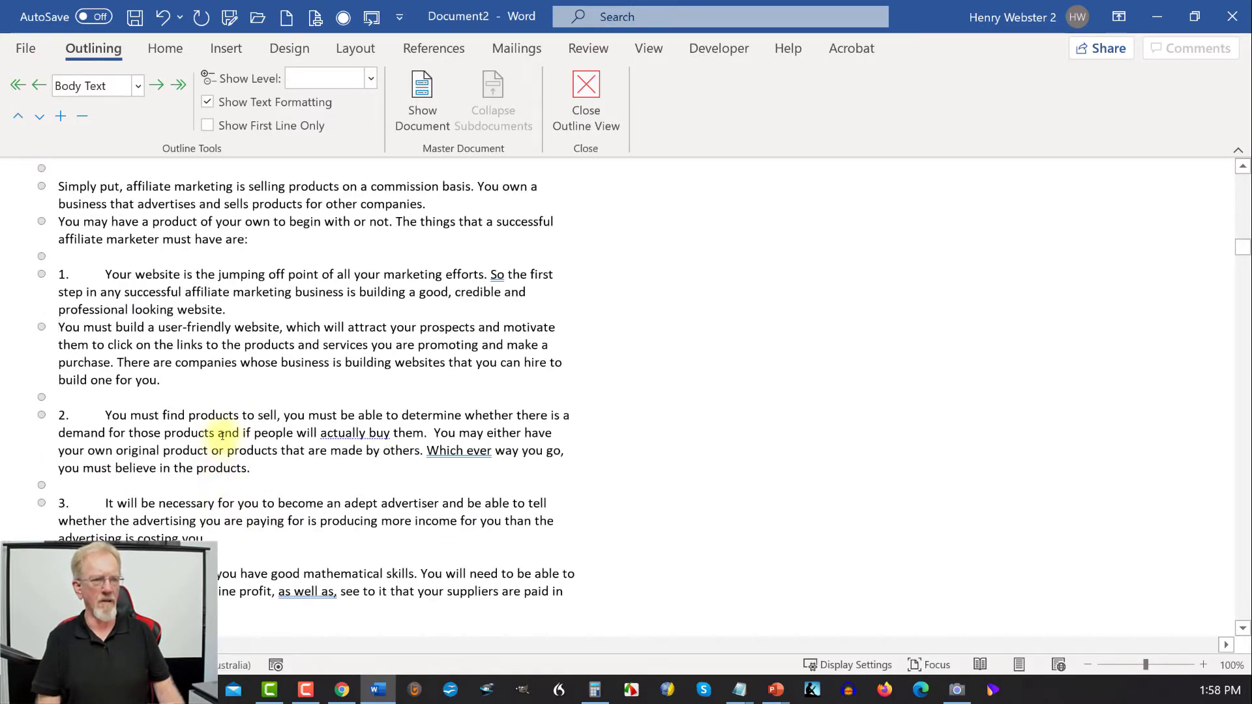
{"action": "left_click", "coordinate": [433, 433]}
{"action": "key", "text": "Return"}
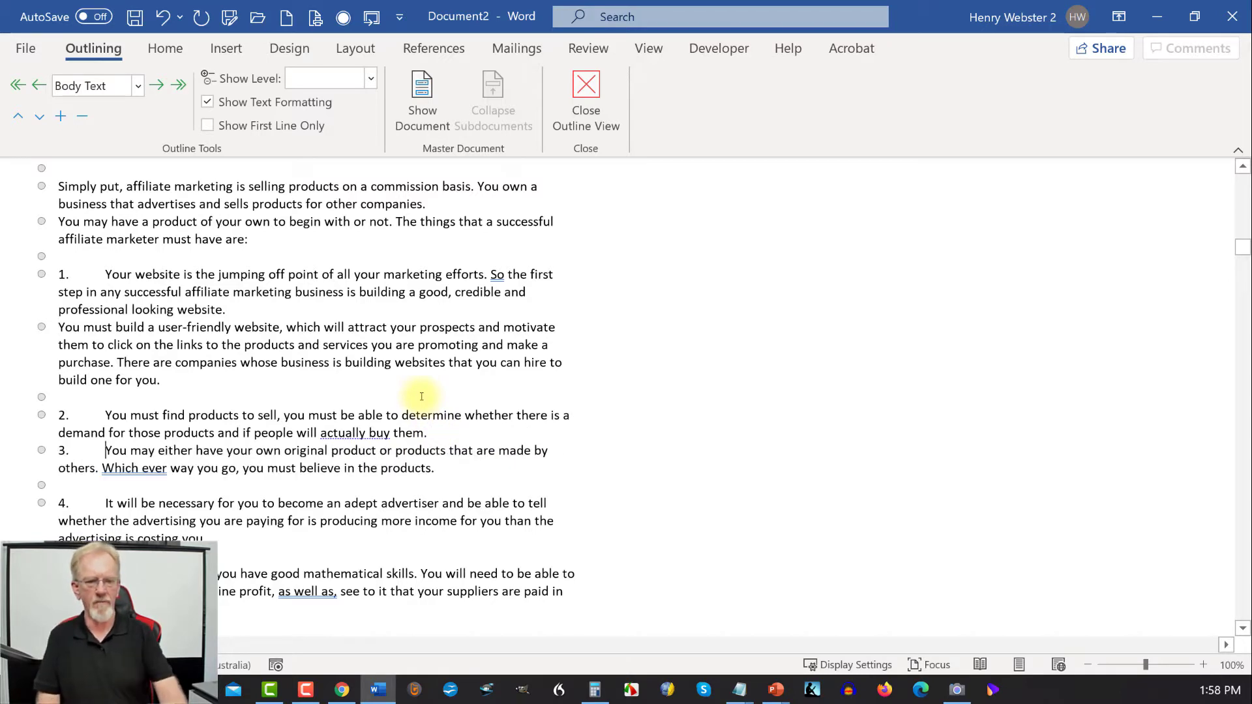
{"action": "key", "text": "BackSpace"}
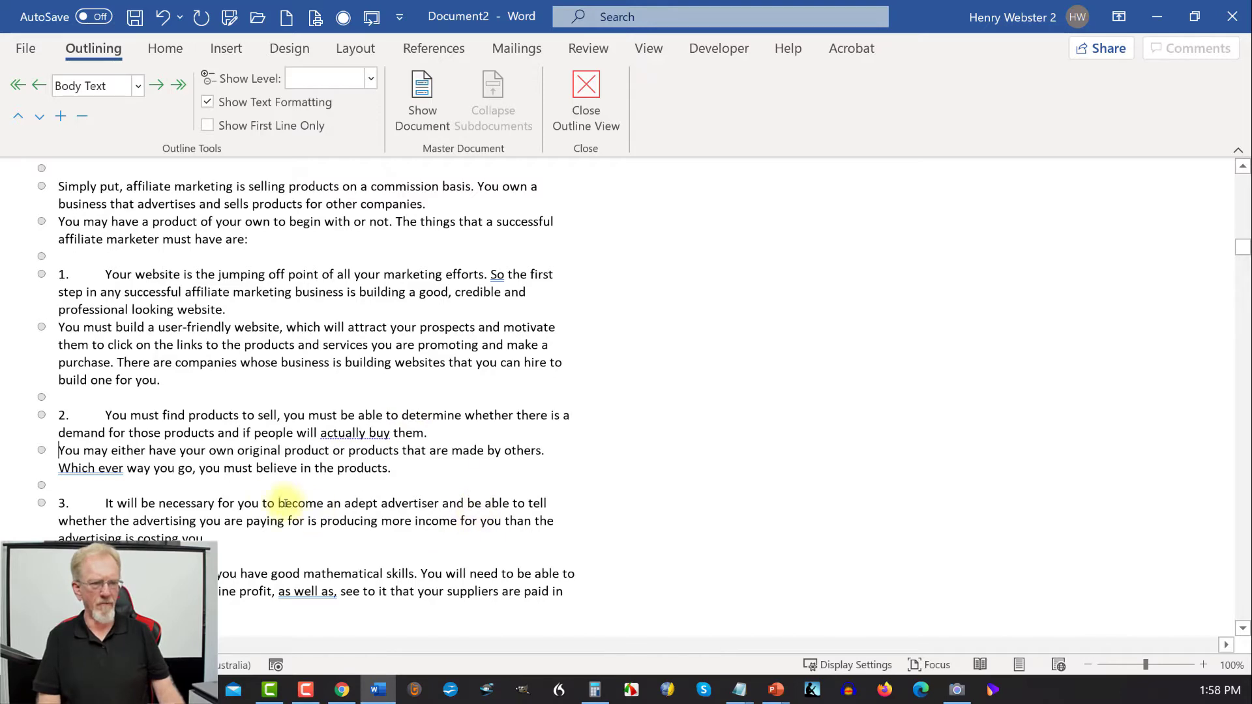
{"action": "scroll", "coordinate": [274, 502], "scroll_direction": "down", "scroll_amount": 1}
{"action": "scroll", "coordinate": [263, 502], "scroll_direction": "down", "scroll_amount": 1}
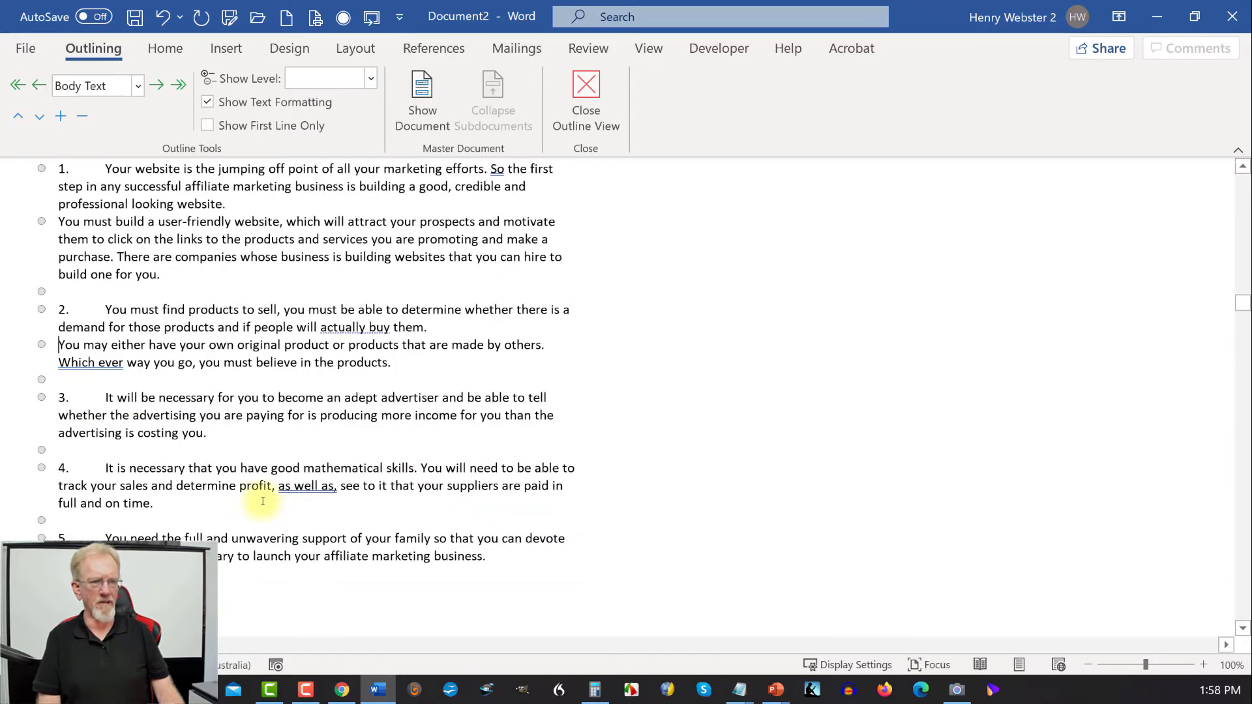
{"action": "scroll", "coordinate": [263, 501], "scroll_direction": "up", "scroll_amount": 4}
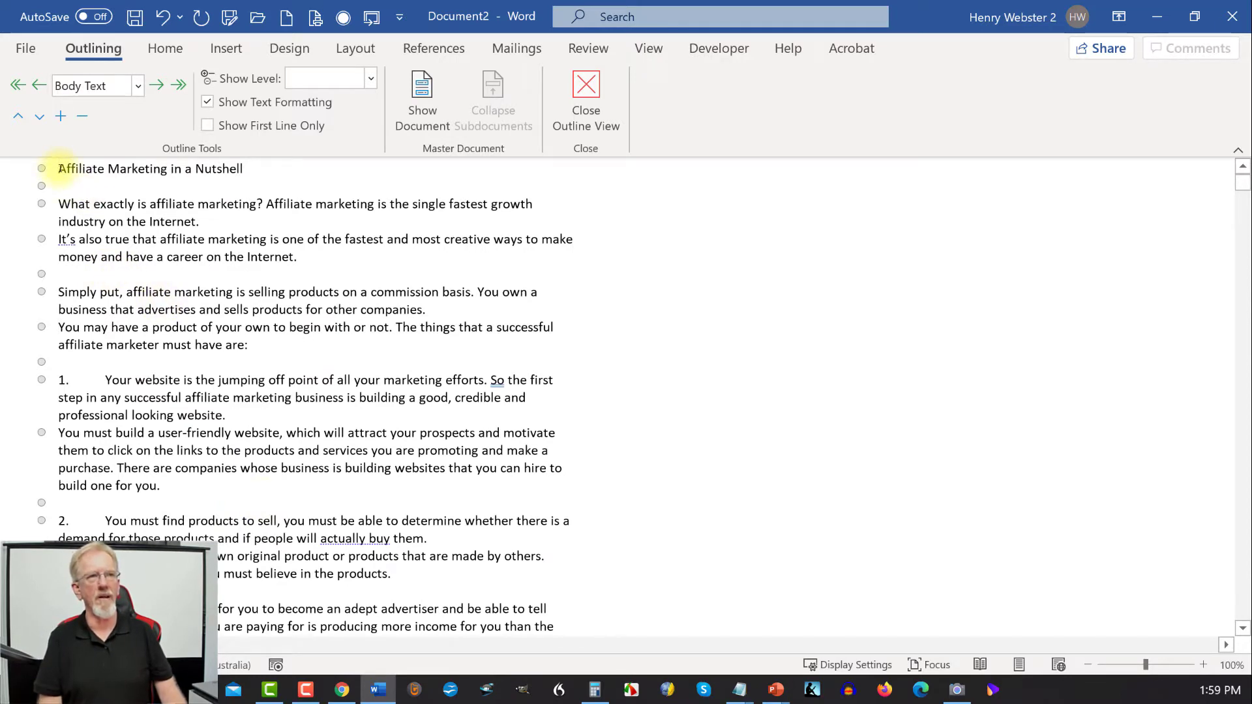
Make the title Level 1 and the first two body paragraphs Level 2.
{"action": "left_click_drag", "start_coordinate": [59, 168], "coordinate": [247, 168]}
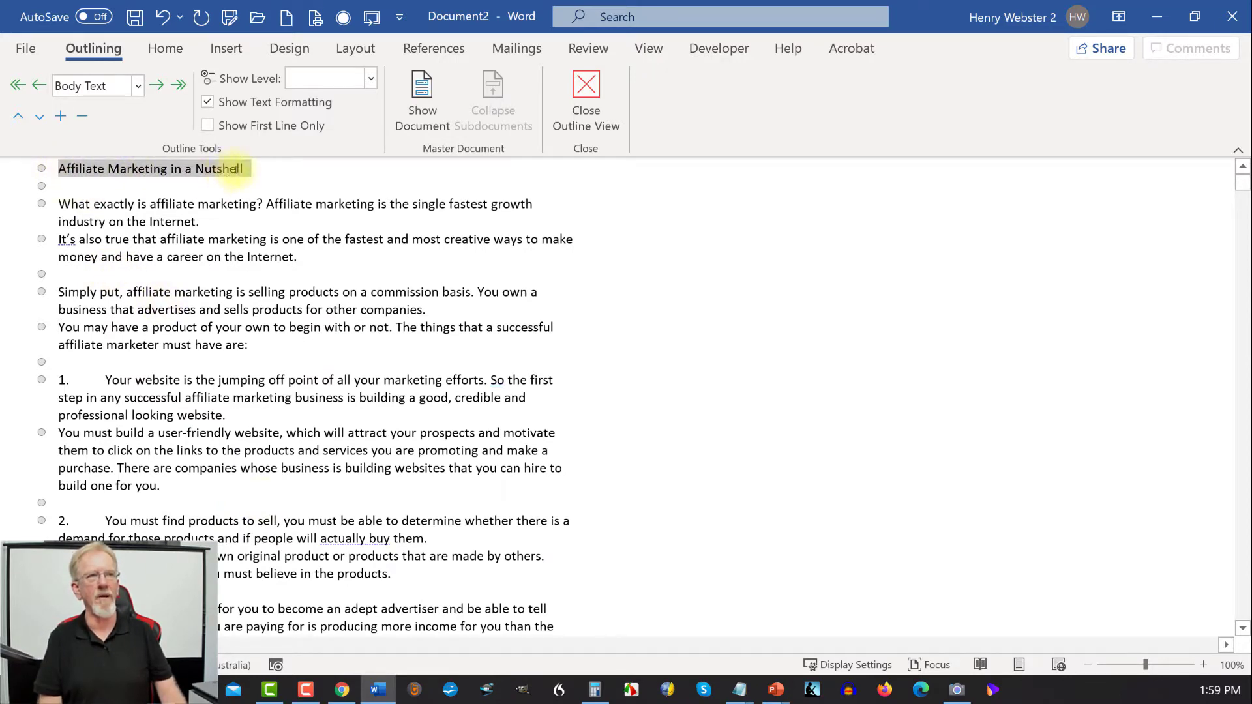
{"action": "left_click", "coordinate": [137, 85]}
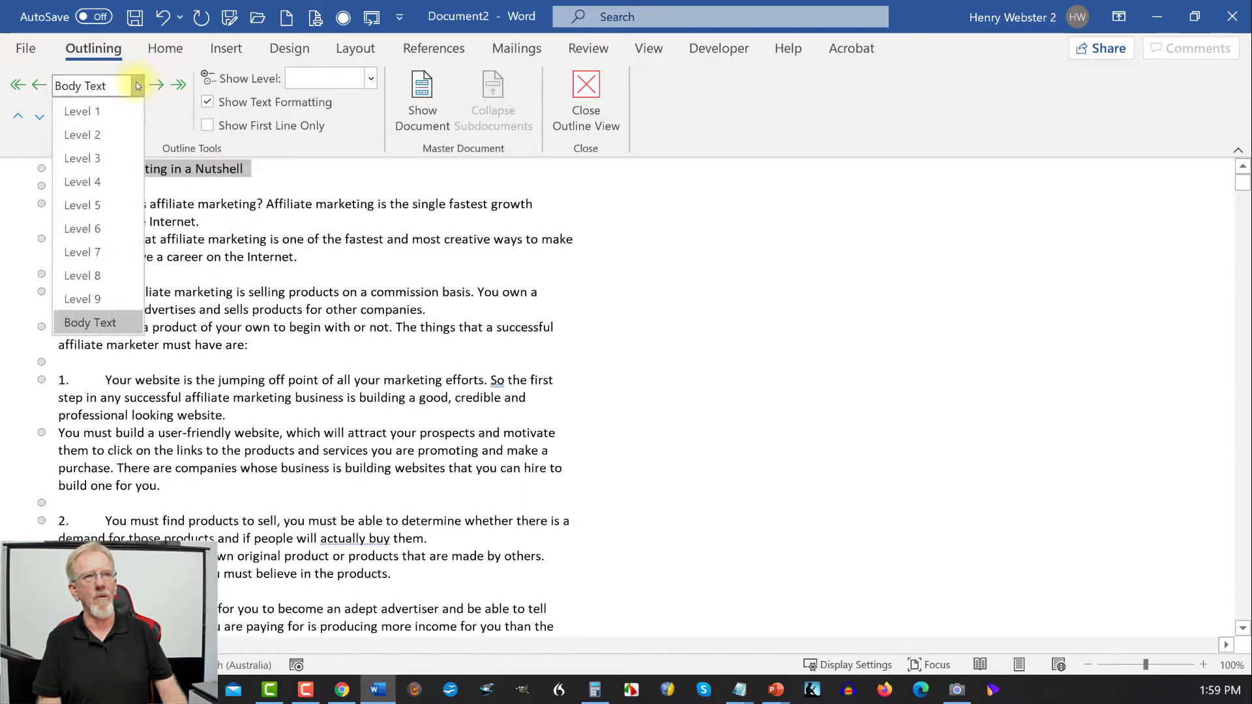
{"action": "left_click", "coordinate": [91, 111]}
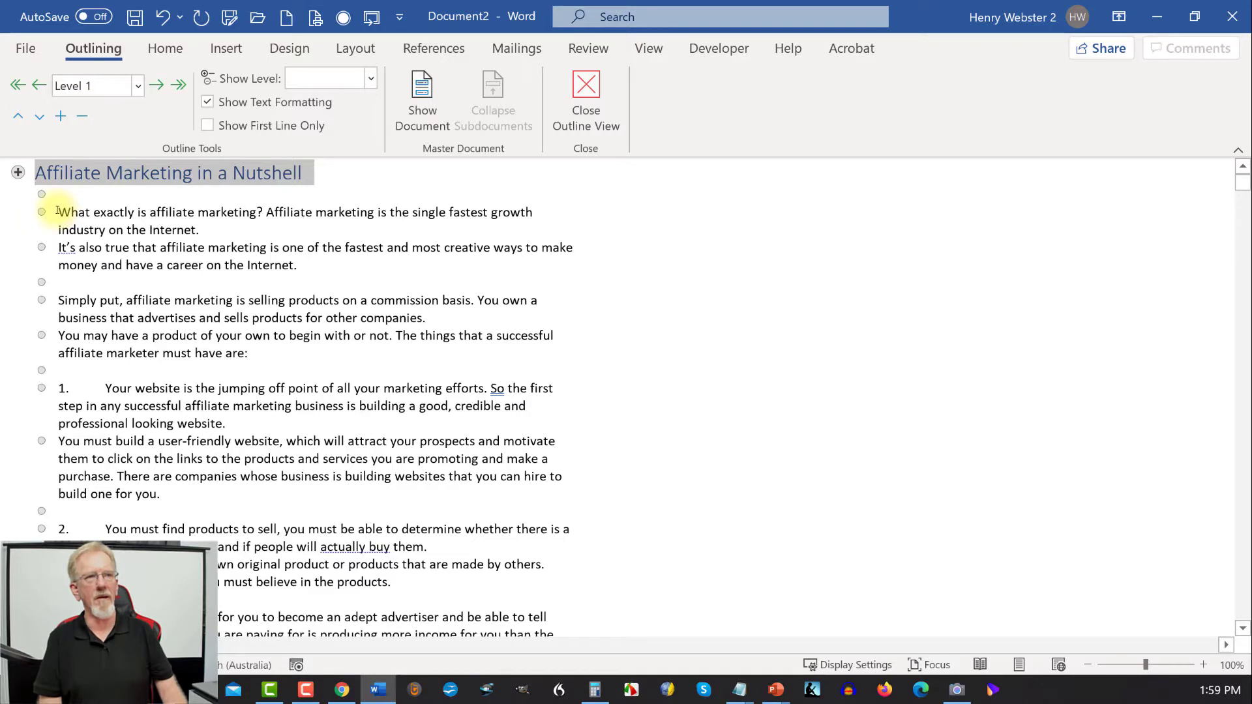
{"action": "left_click_drag", "start_coordinate": [58, 211], "coordinate": [300, 264]}
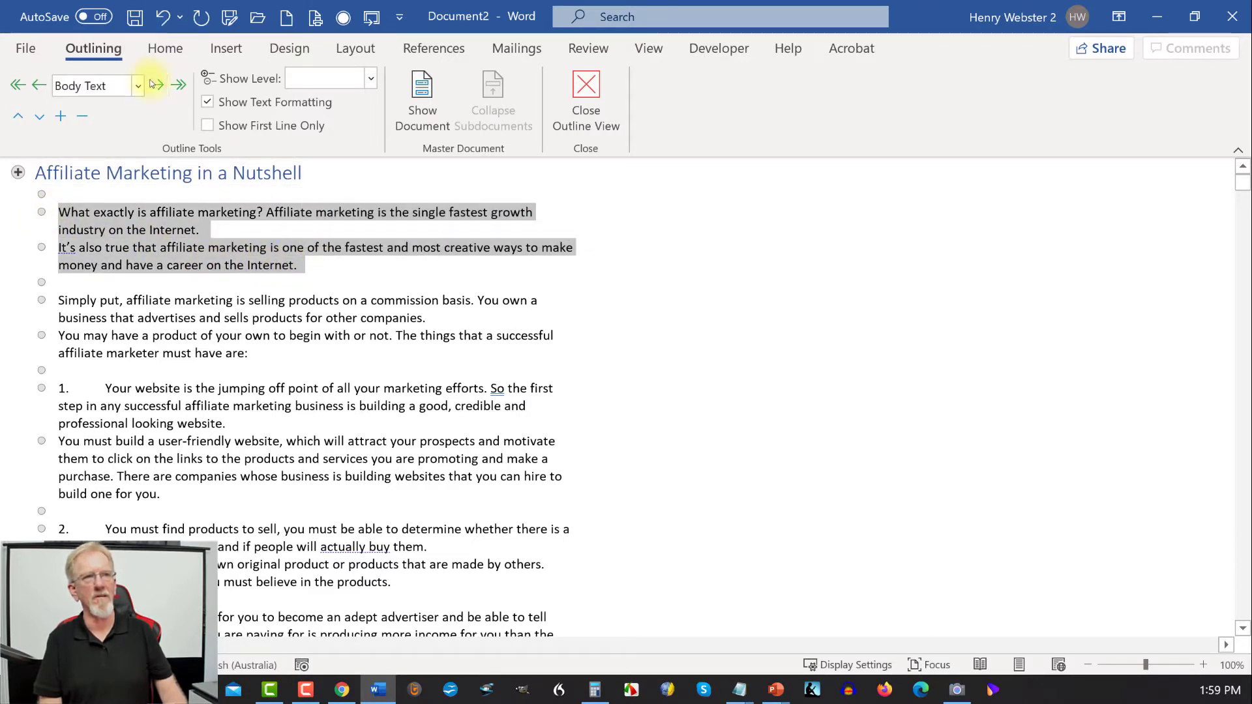
{"action": "left_click", "coordinate": [138, 85]}
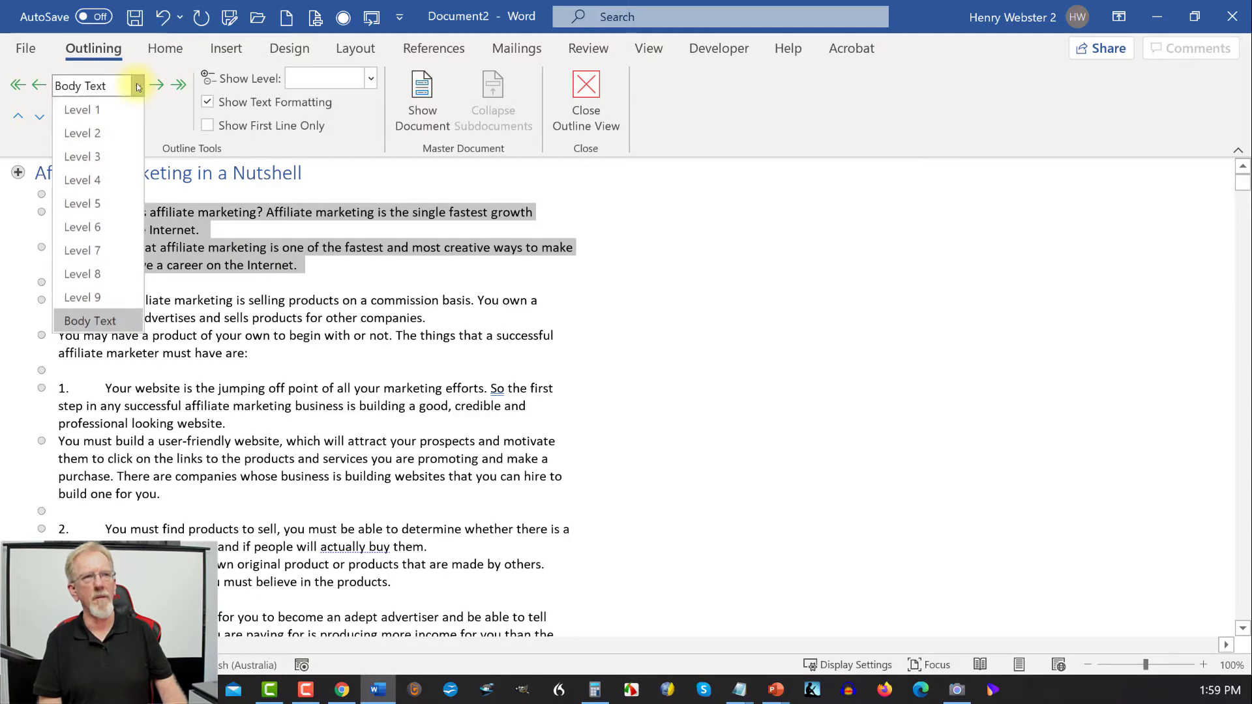
{"action": "left_click", "coordinate": [92, 133]}
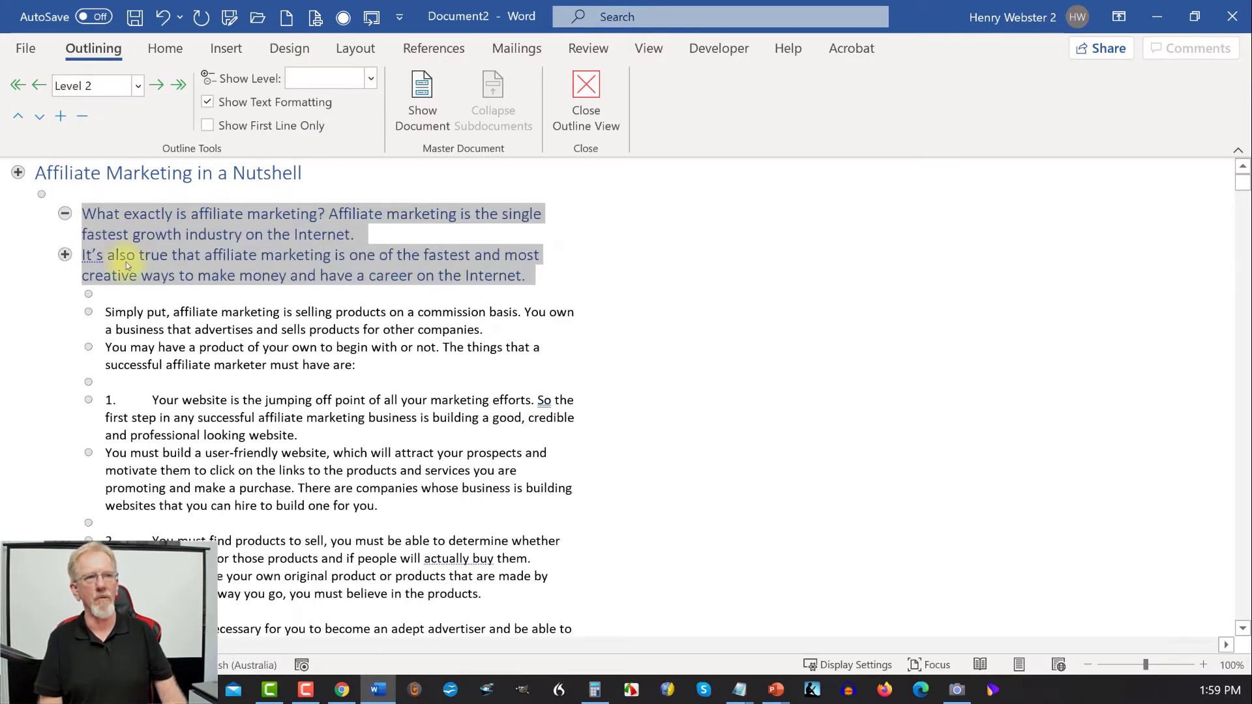
{"action": "left_click", "coordinate": [71, 255]}
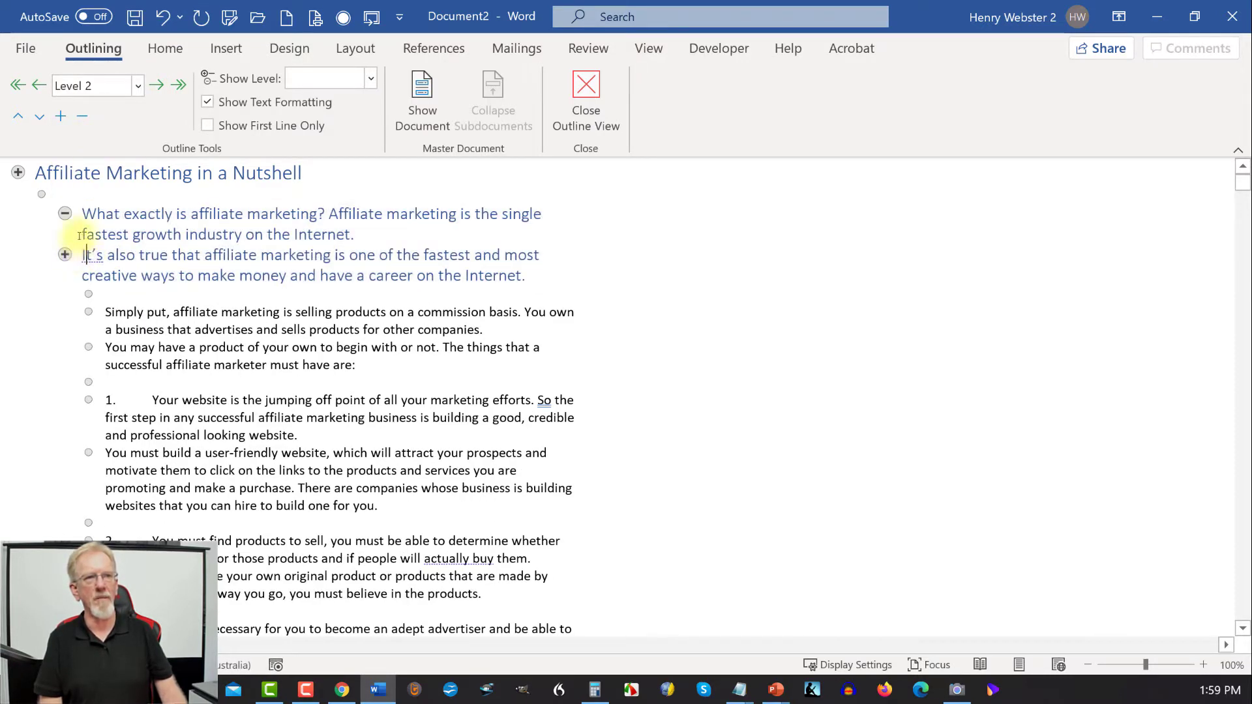
Set the next empty line to Level 1 and the 'Simply put' and 'You may have' paragraphs to Level 2.
{"action": "left_click", "coordinate": [89, 294]}
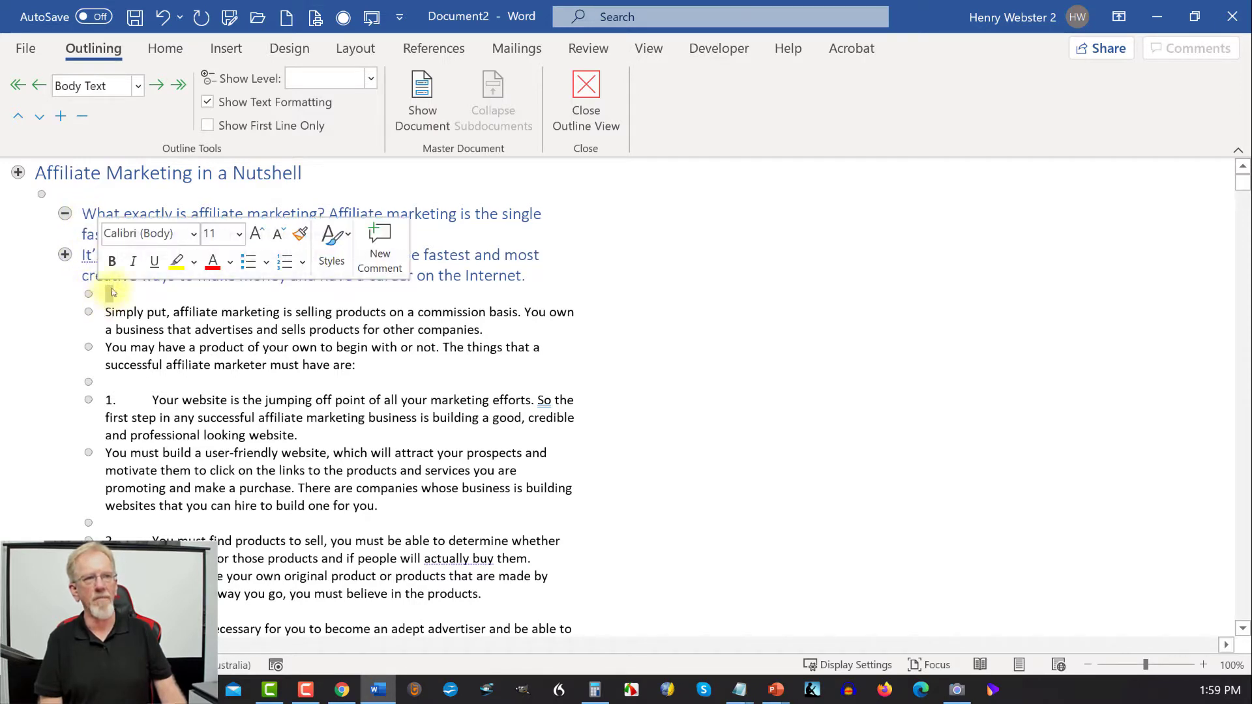
{"action": "left_click", "coordinate": [110, 300]}
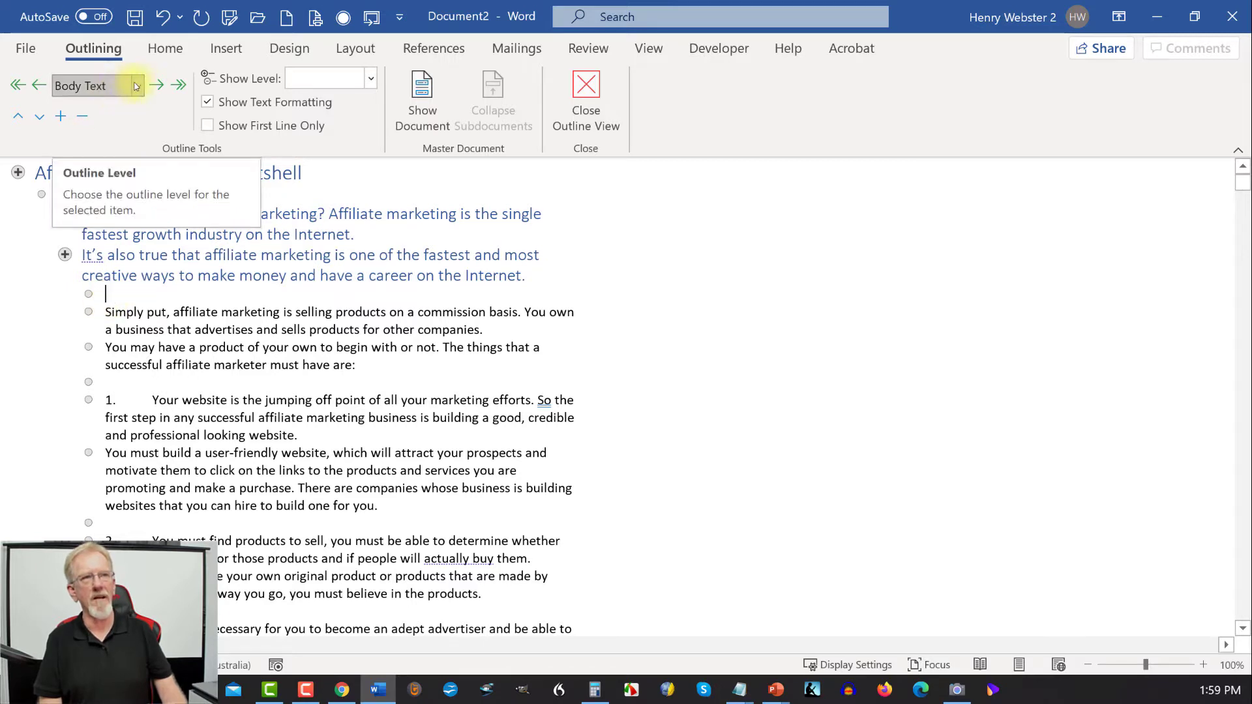
{"action": "left_click", "coordinate": [112, 86]}
{"action": "left_click", "coordinate": [99, 109]}
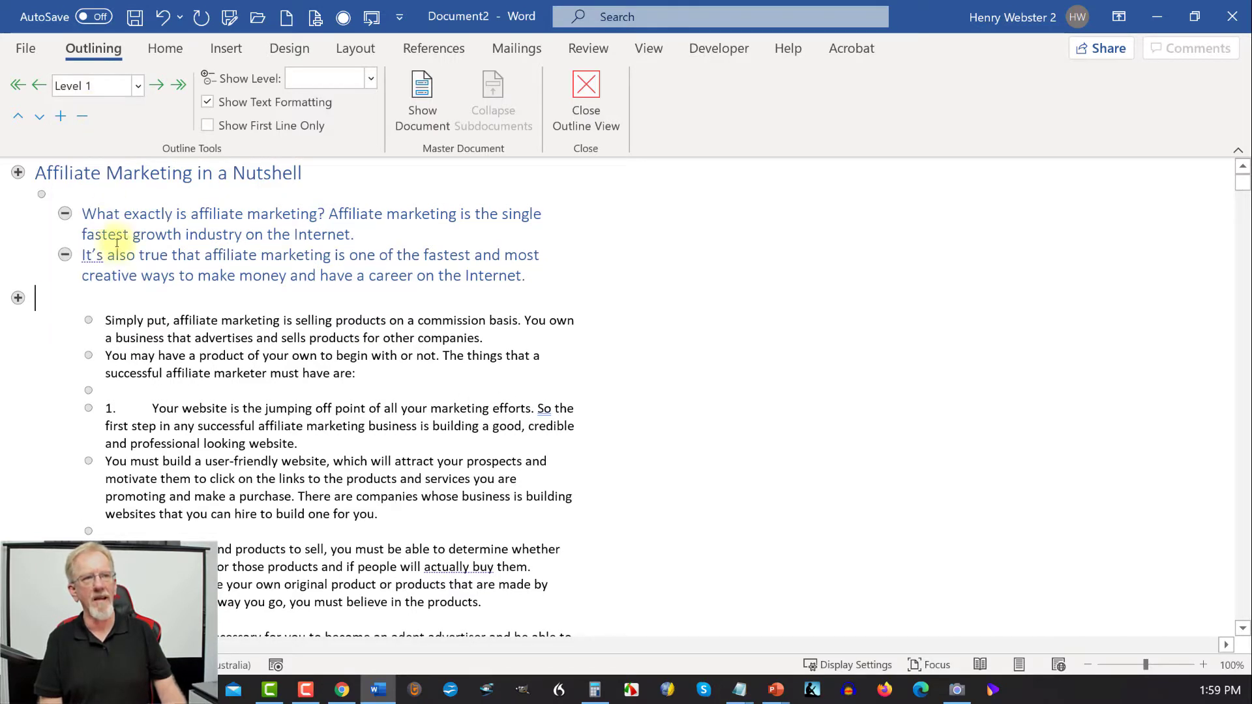
{"action": "left_click_drag", "start_coordinate": [105, 318], "coordinate": [370, 371]}
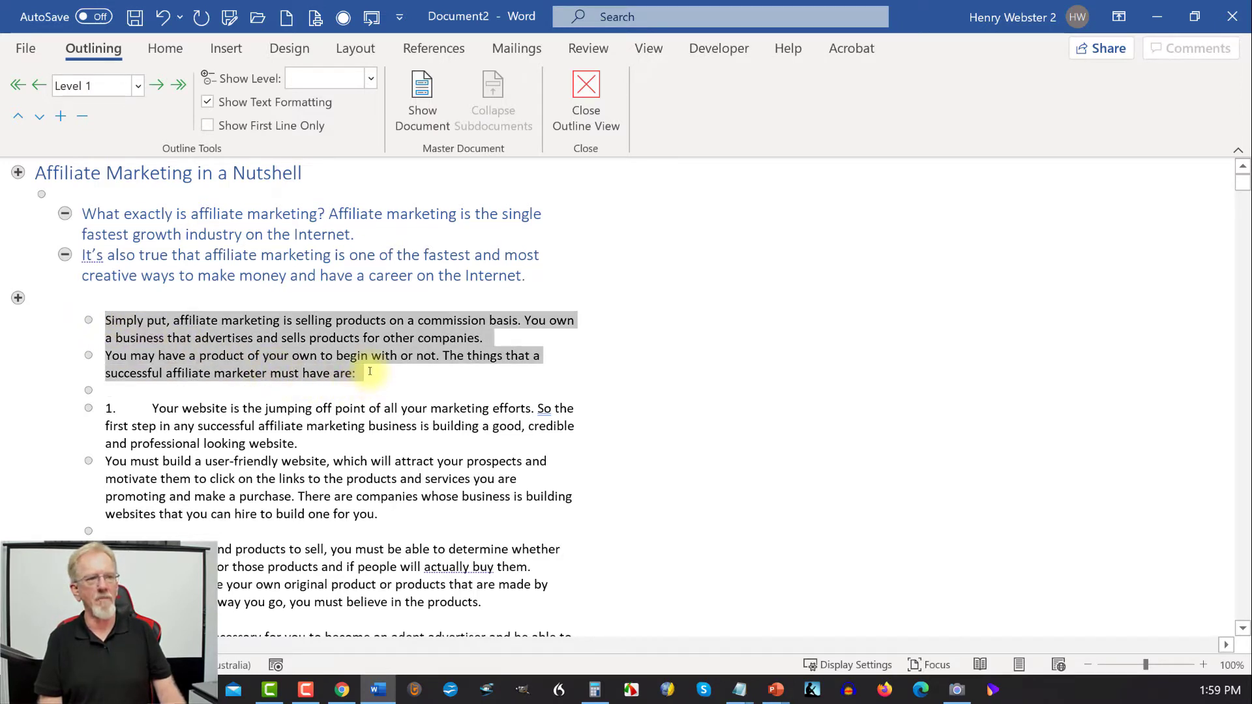
{"action": "left_click", "coordinate": [137, 88]}
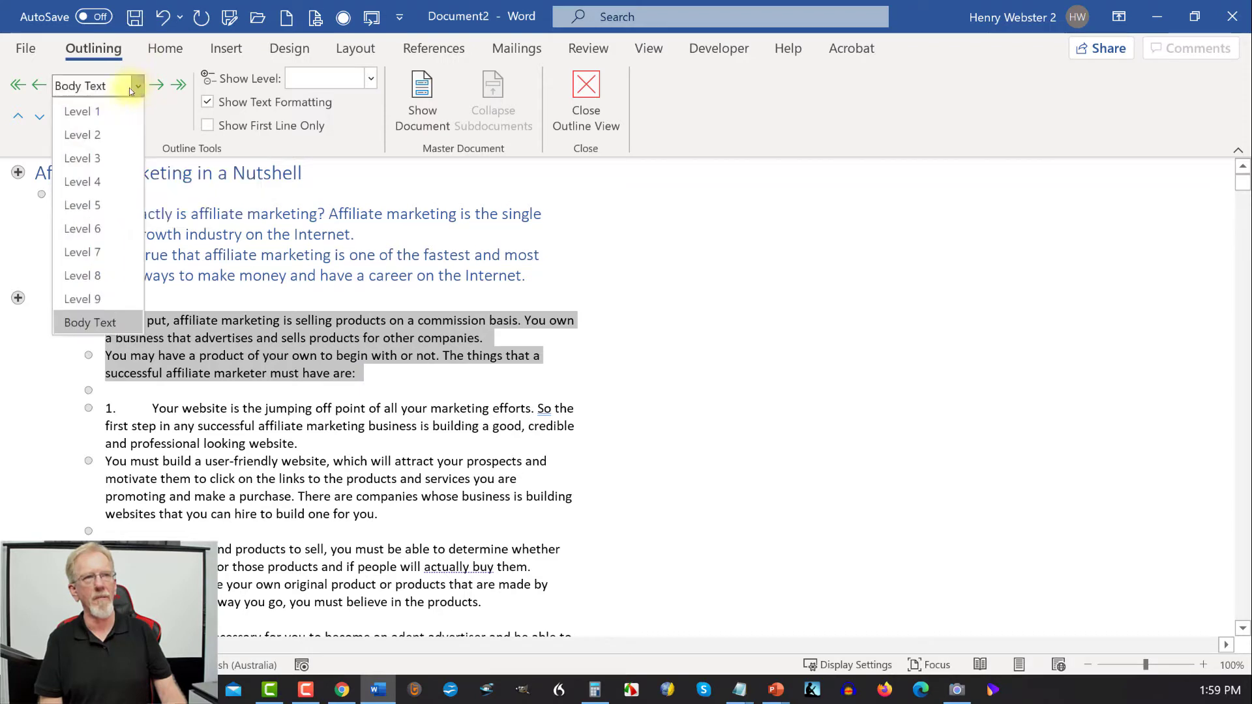
{"action": "left_click", "coordinate": [92, 136]}
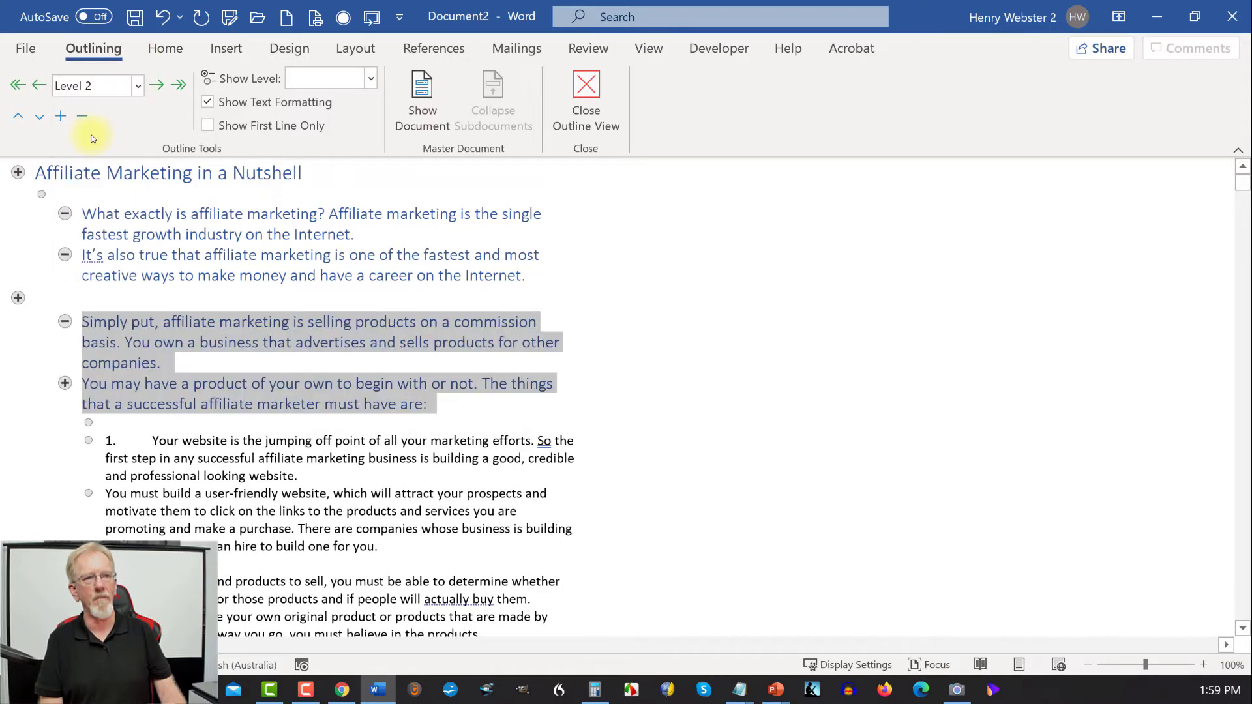
Make the empty line Level 1, and add an unnumbered Level 1 empty line after item 1.
{"action": "left_click", "coordinate": [124, 421]}
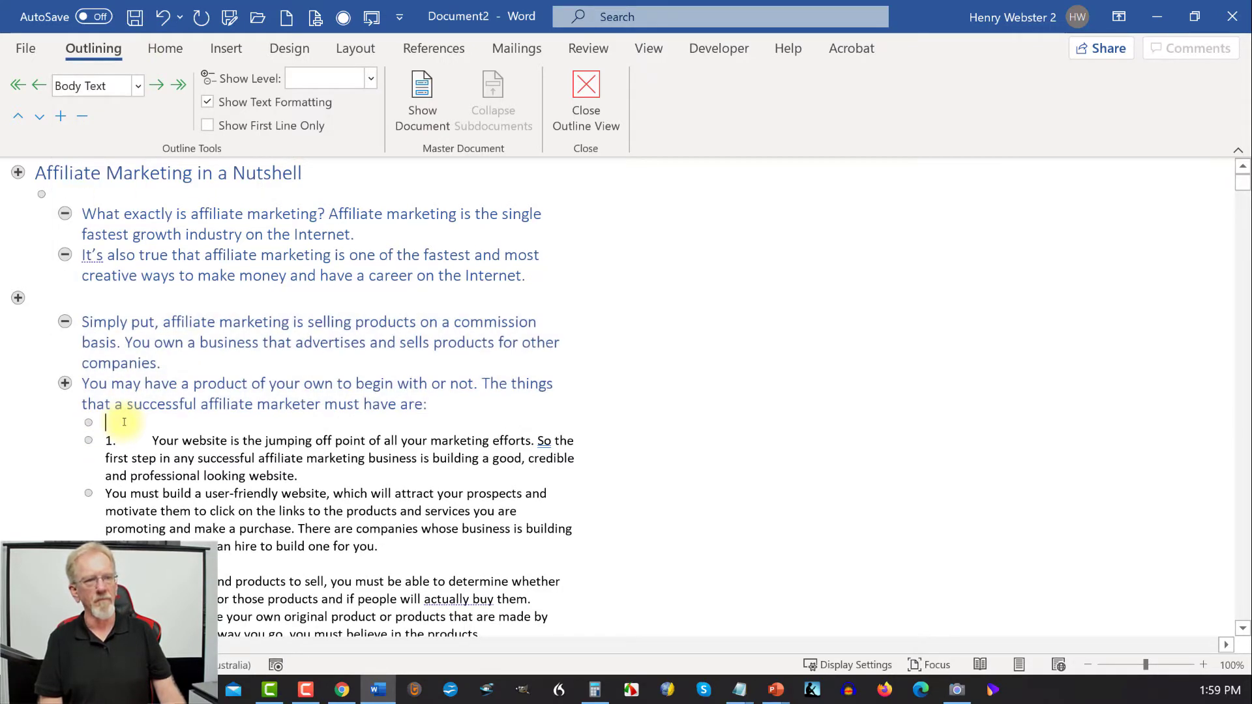
{"action": "left_click", "coordinate": [137, 85]}
{"action": "left_click", "coordinate": [109, 111]}
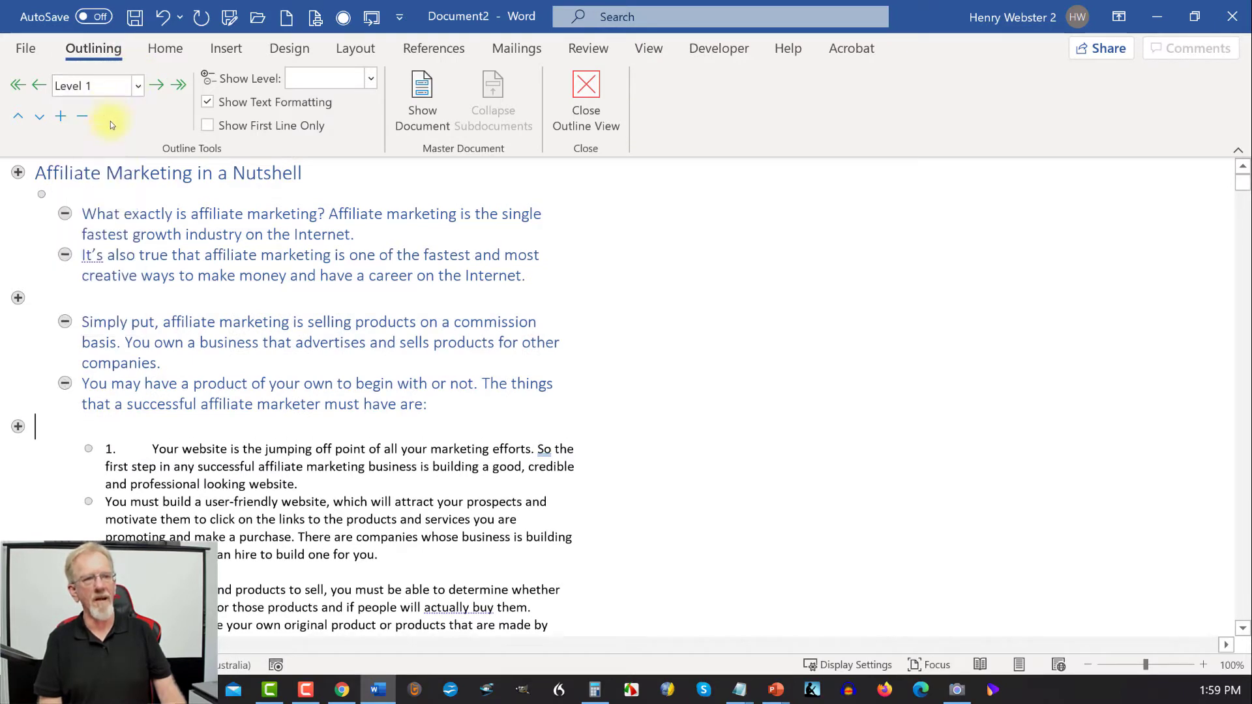
{"action": "left_click_drag", "start_coordinate": [151, 448], "coordinate": [376, 549]}
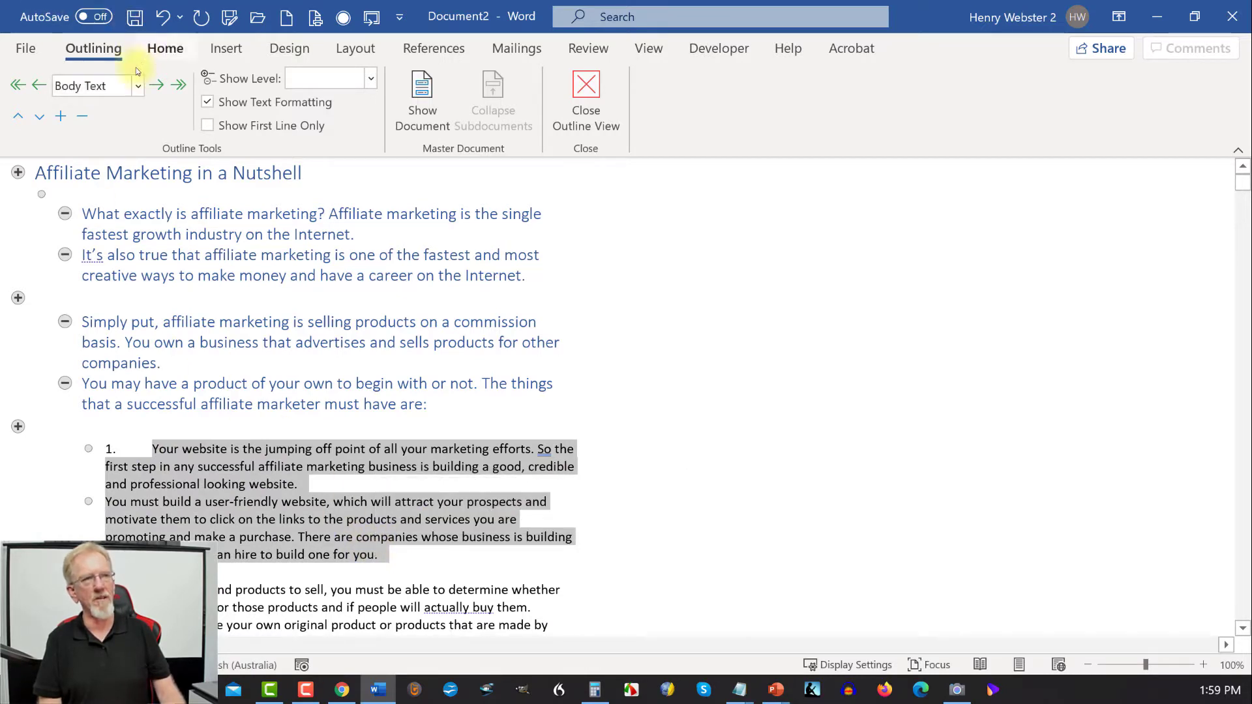
{"action": "left_click", "coordinate": [306, 485]}
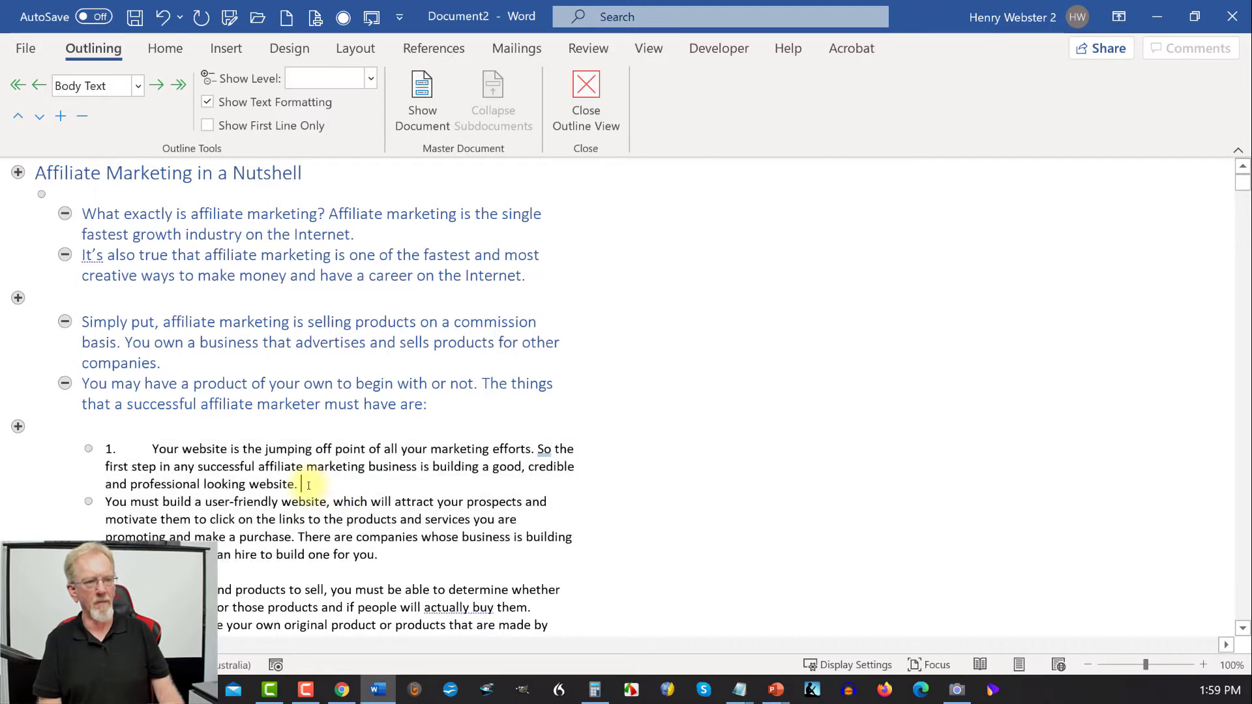
{"action": "key", "text": "Return"}
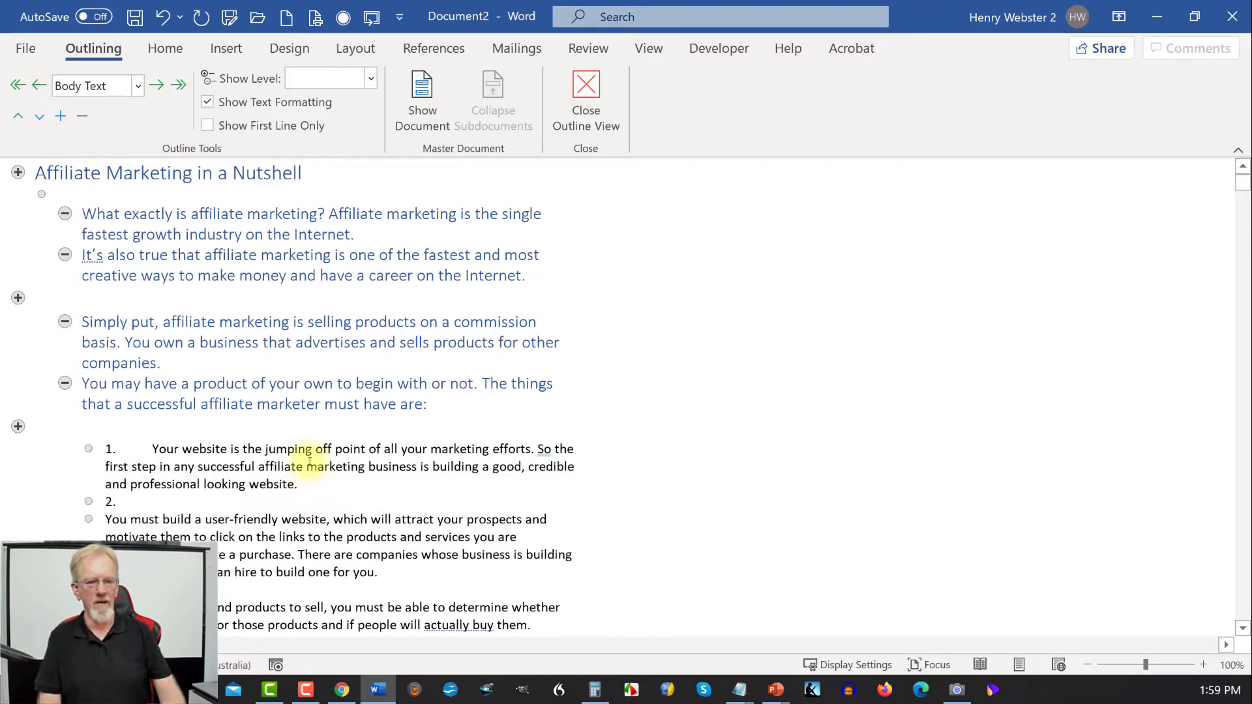
{"action": "key", "text": "BackSpace"}
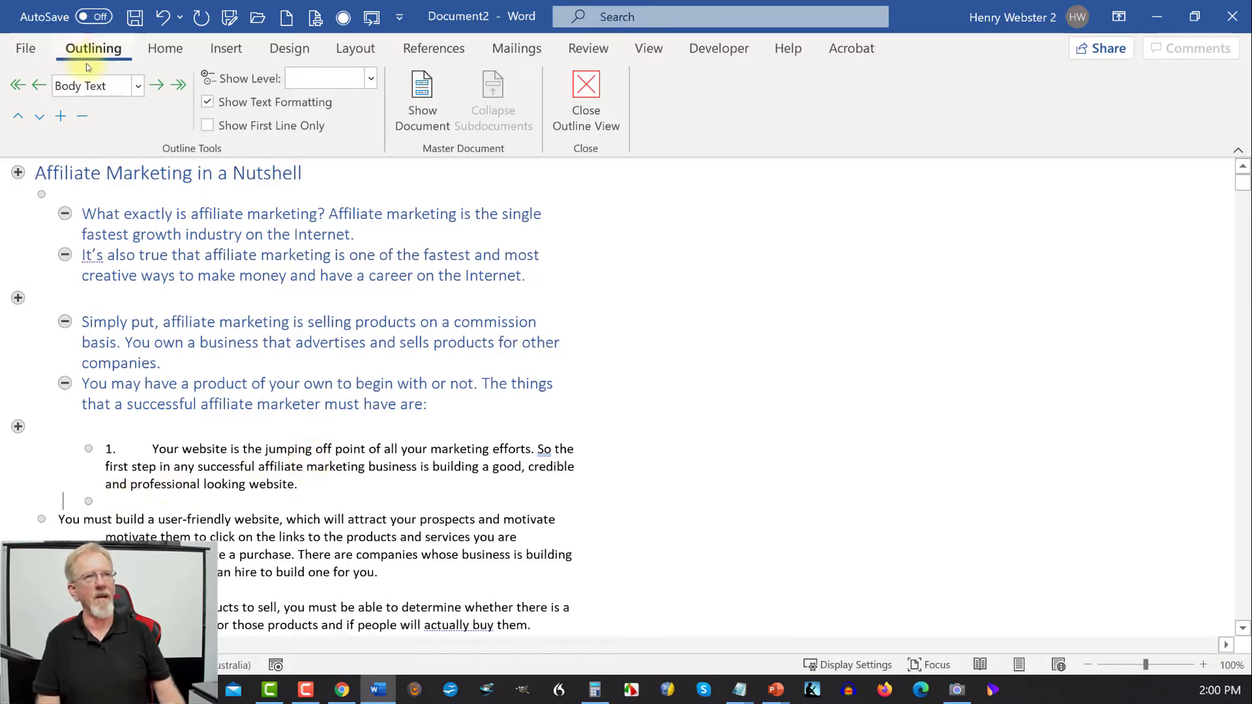
{"action": "left_click", "coordinate": [138, 85]}
{"action": "left_click", "coordinate": [75, 109]}
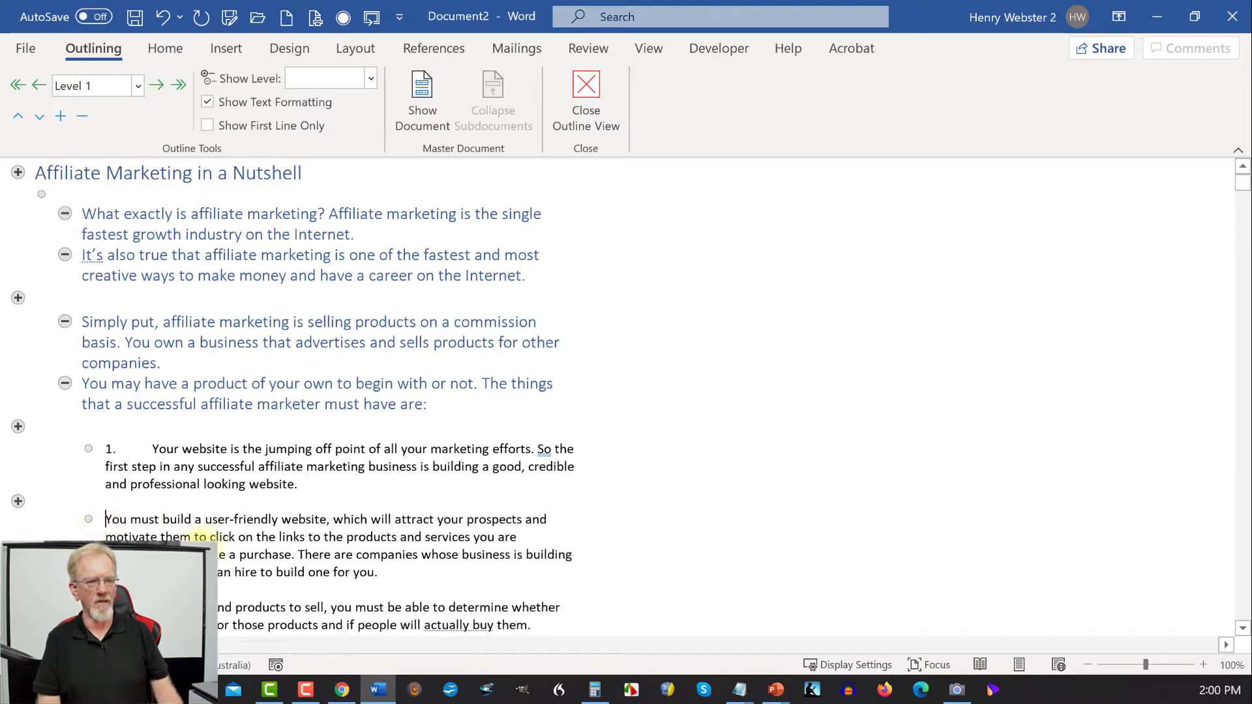
Set the 'You must build' paragraph and numbered item 1 to Level 2.
{"action": "triple_click", "coordinate": [195, 536]}
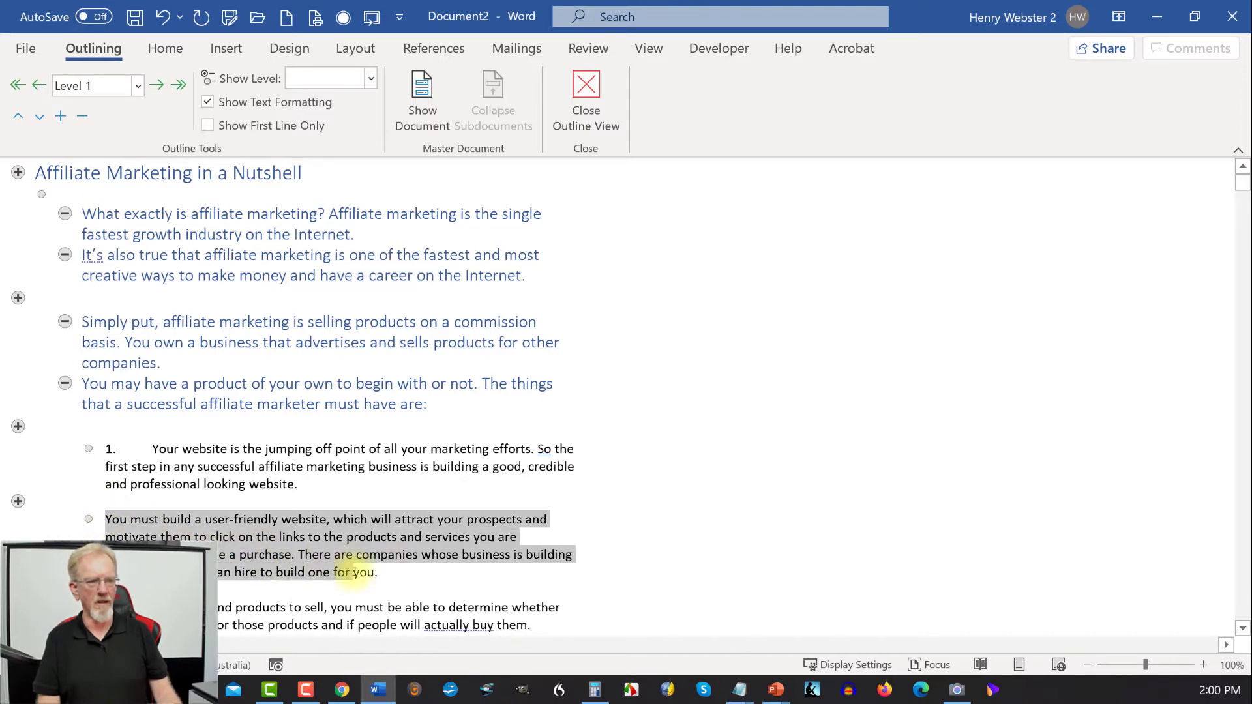
{"action": "left_click", "coordinate": [137, 87]}
{"action": "left_click", "coordinate": [98, 134]}
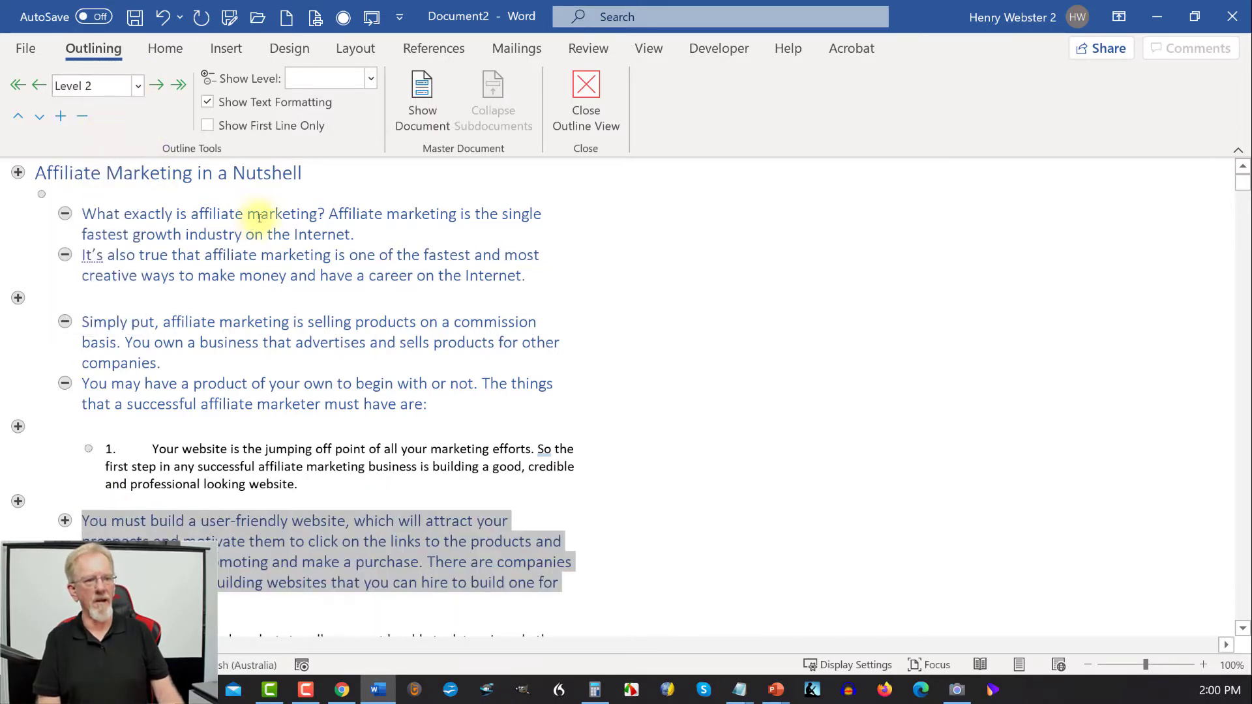
{"action": "scroll", "coordinate": [254, 221], "scroll_direction": "down", "scroll_amount": 4}
{"action": "scroll", "coordinate": [173, 274], "scroll_direction": "up", "scroll_amount": 1}
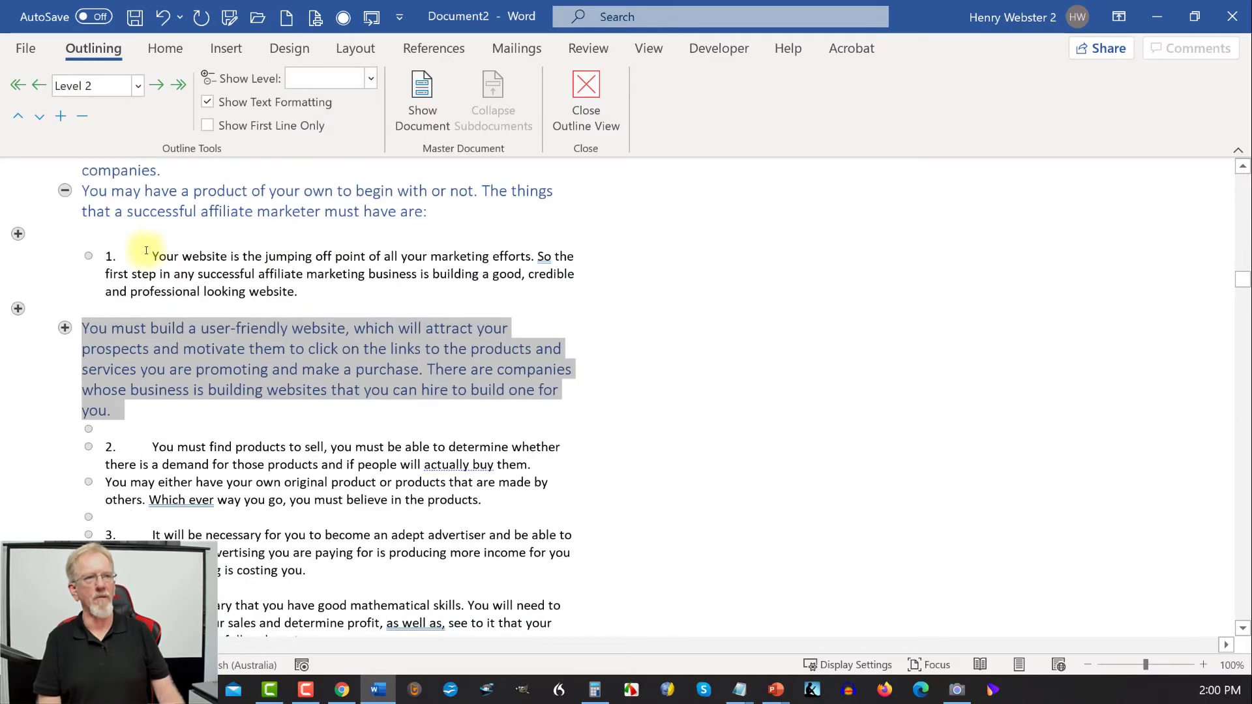
{"action": "left_click_drag", "start_coordinate": [146, 250], "coordinate": [338, 298]}
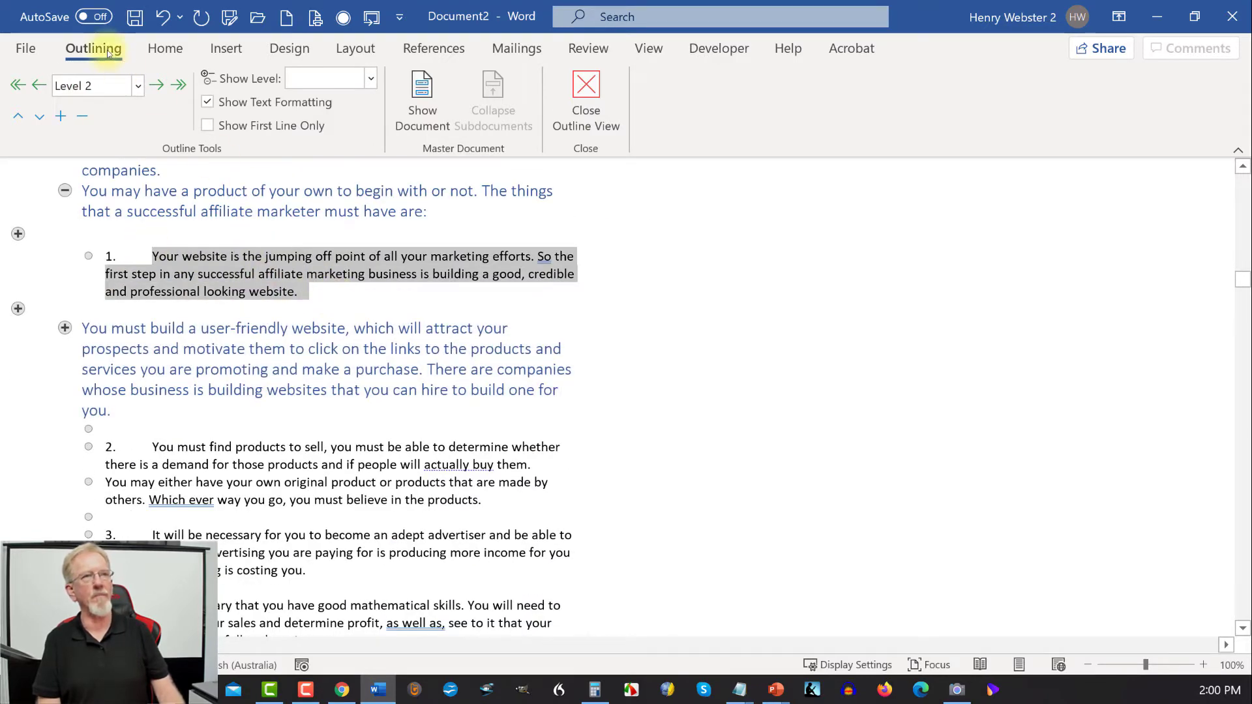
{"action": "left_click", "coordinate": [139, 89]}
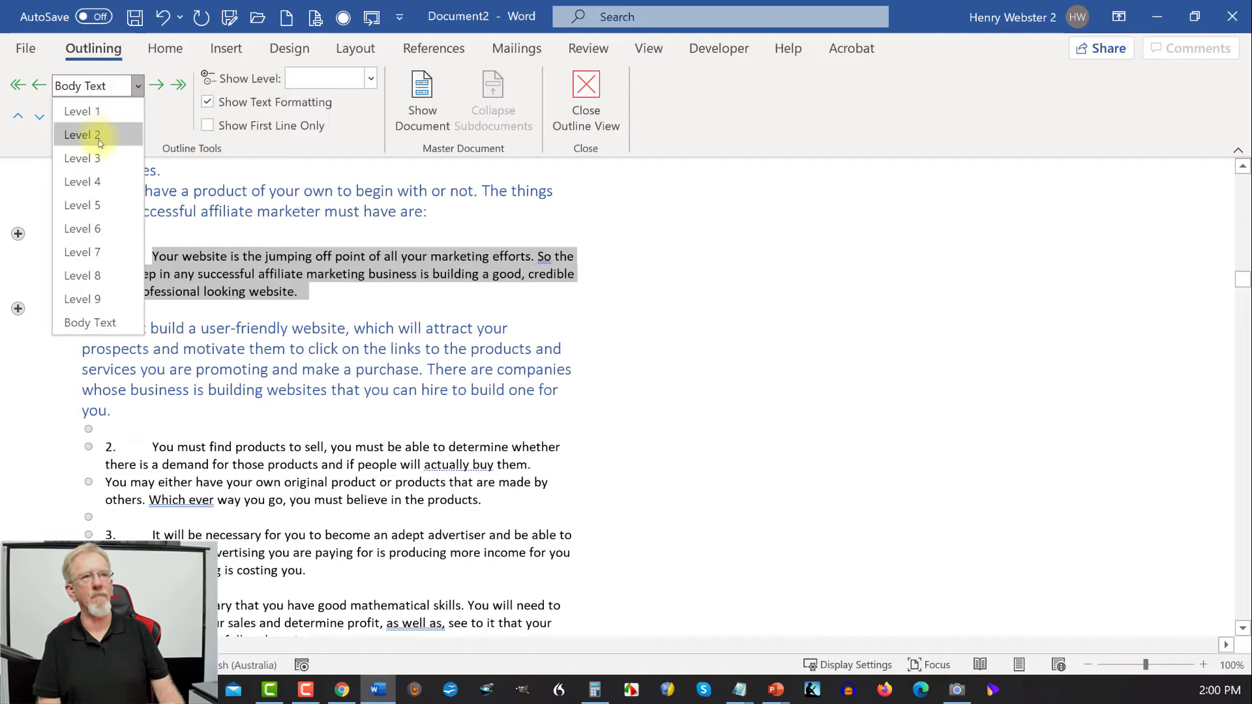
{"action": "left_click", "coordinate": [99, 138]}
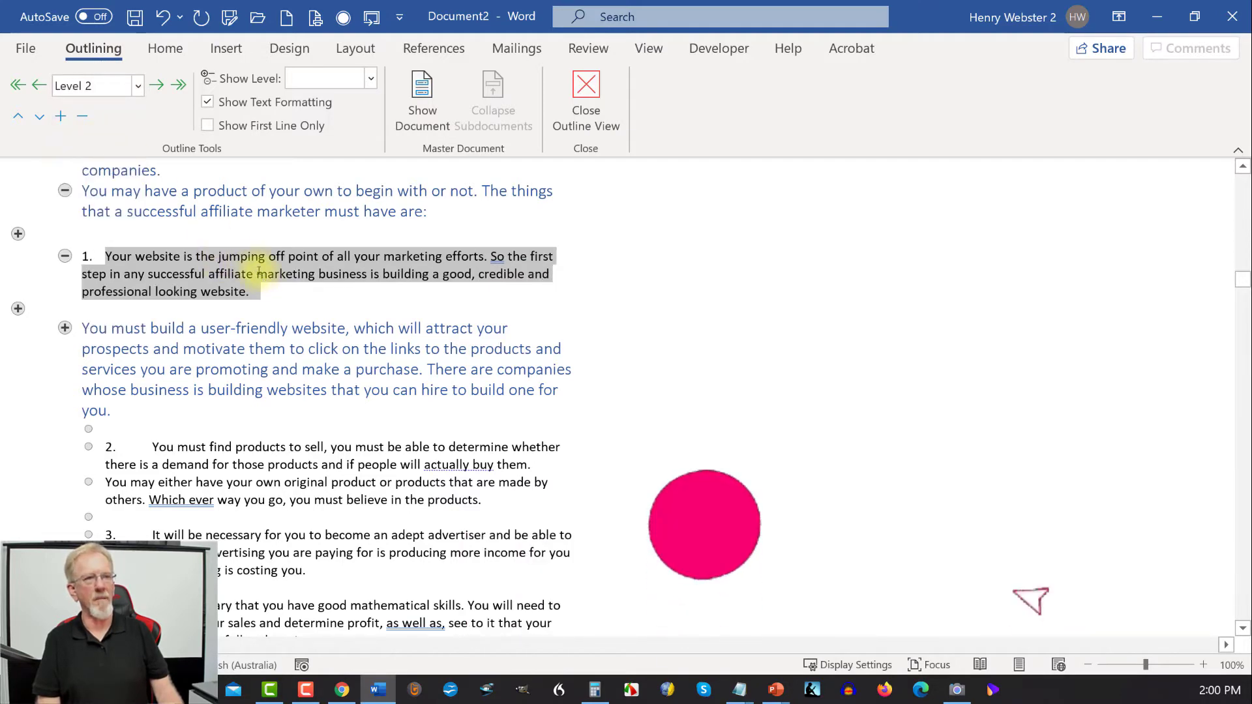
{"action": "scroll", "coordinate": [248, 264], "scroll_direction": "down", "scroll_amount": 3}
Make the separator lines Level 1 and numbered points 2 and 3 Level 2.
{"action": "left_click", "coordinate": [110, 304]}
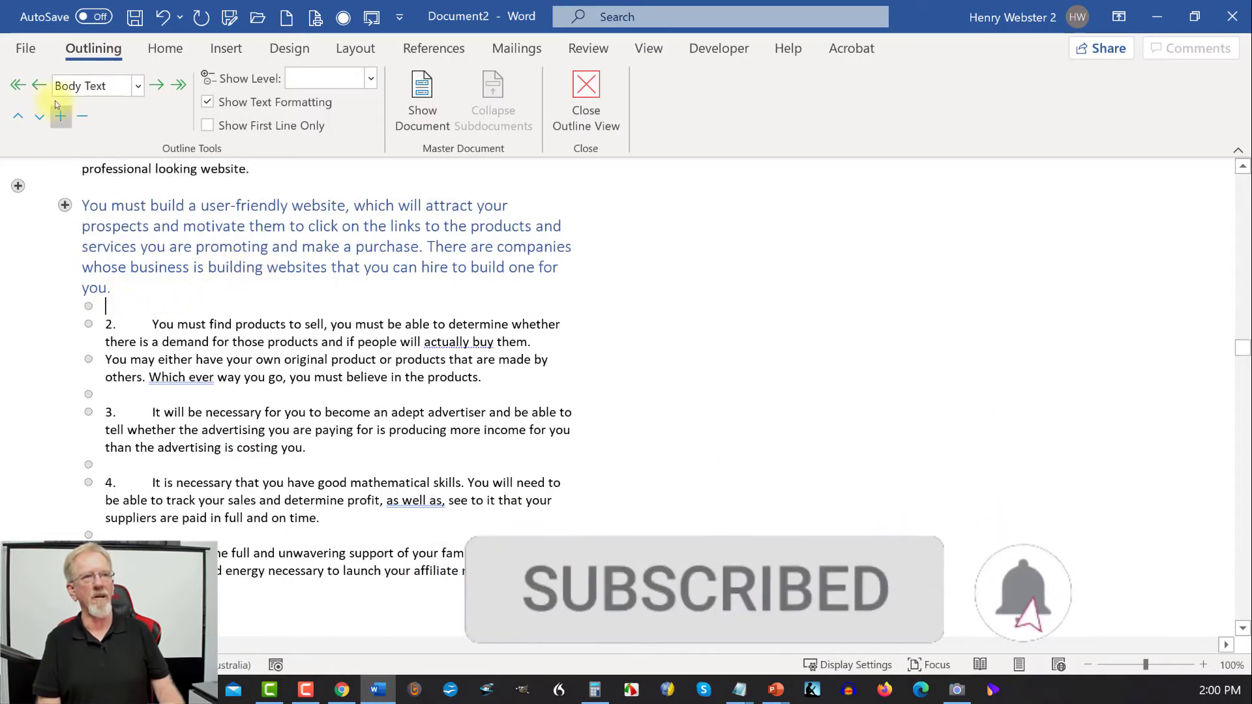
{"action": "left_click", "coordinate": [138, 85]}
{"action": "left_click", "coordinate": [98, 115]}
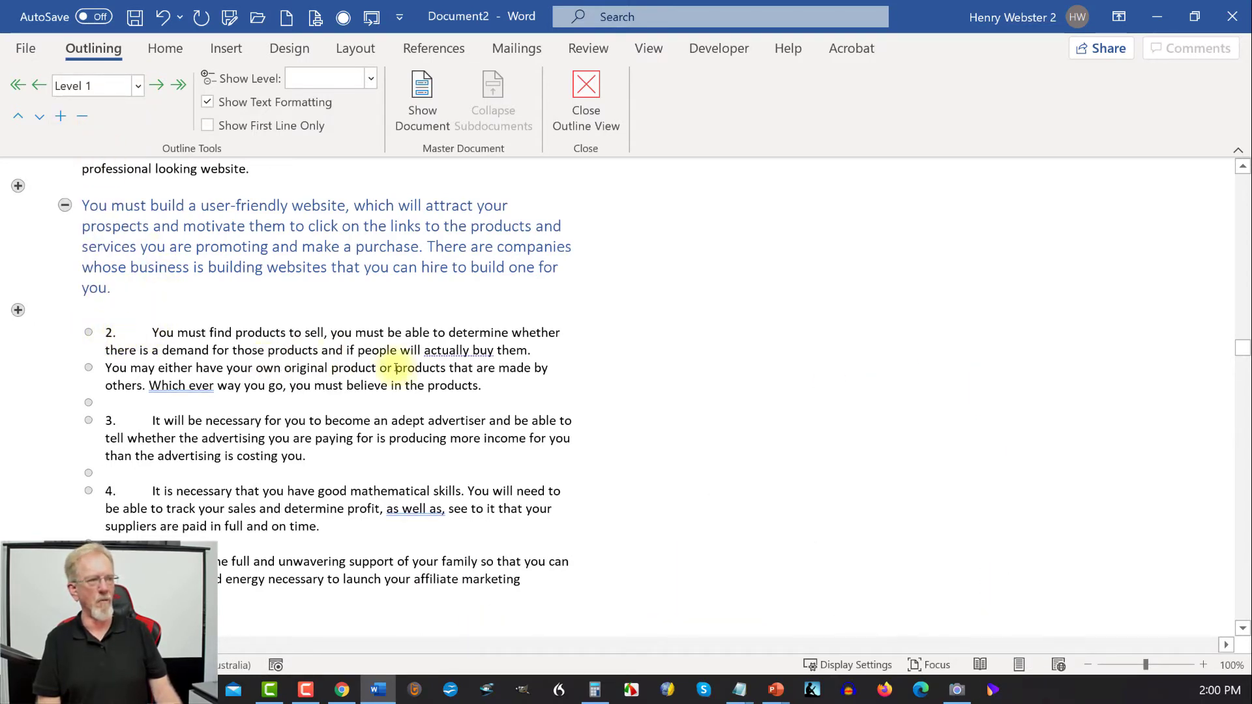
{"action": "left_click_drag", "start_coordinate": [152, 332], "coordinate": [481, 409]}
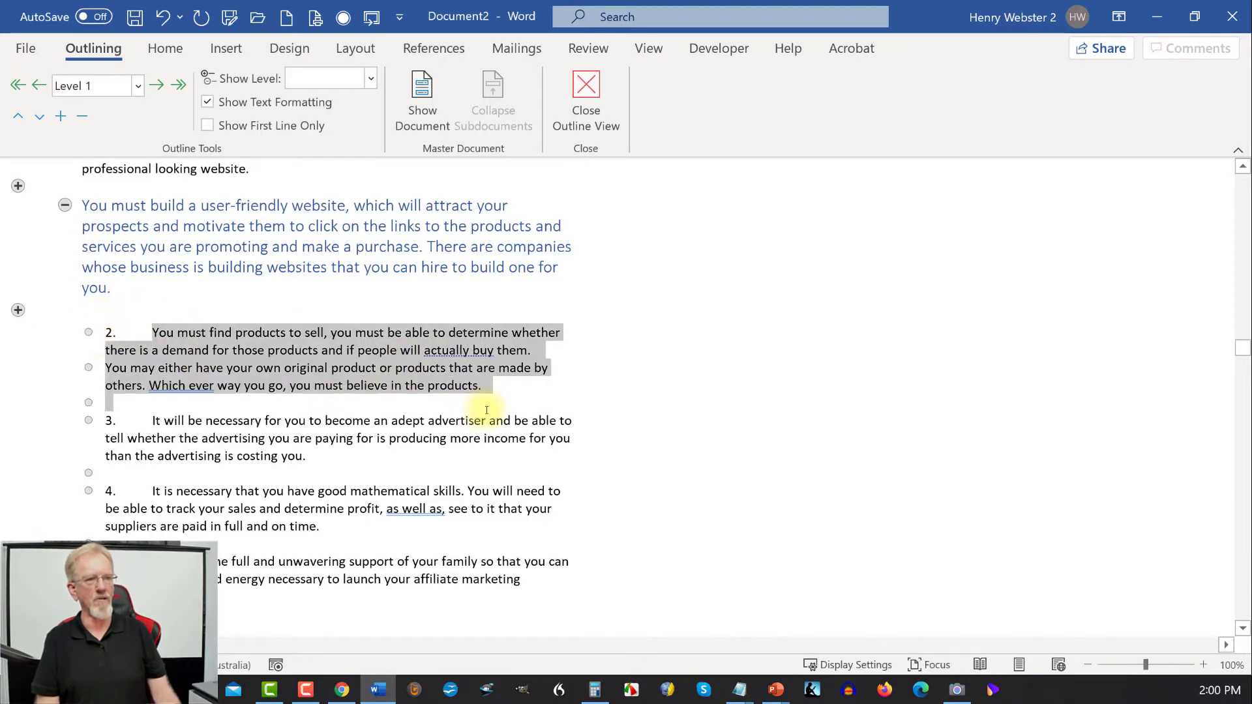
{"action": "left_click", "coordinate": [138, 86]}
{"action": "left_click", "coordinate": [98, 134]}
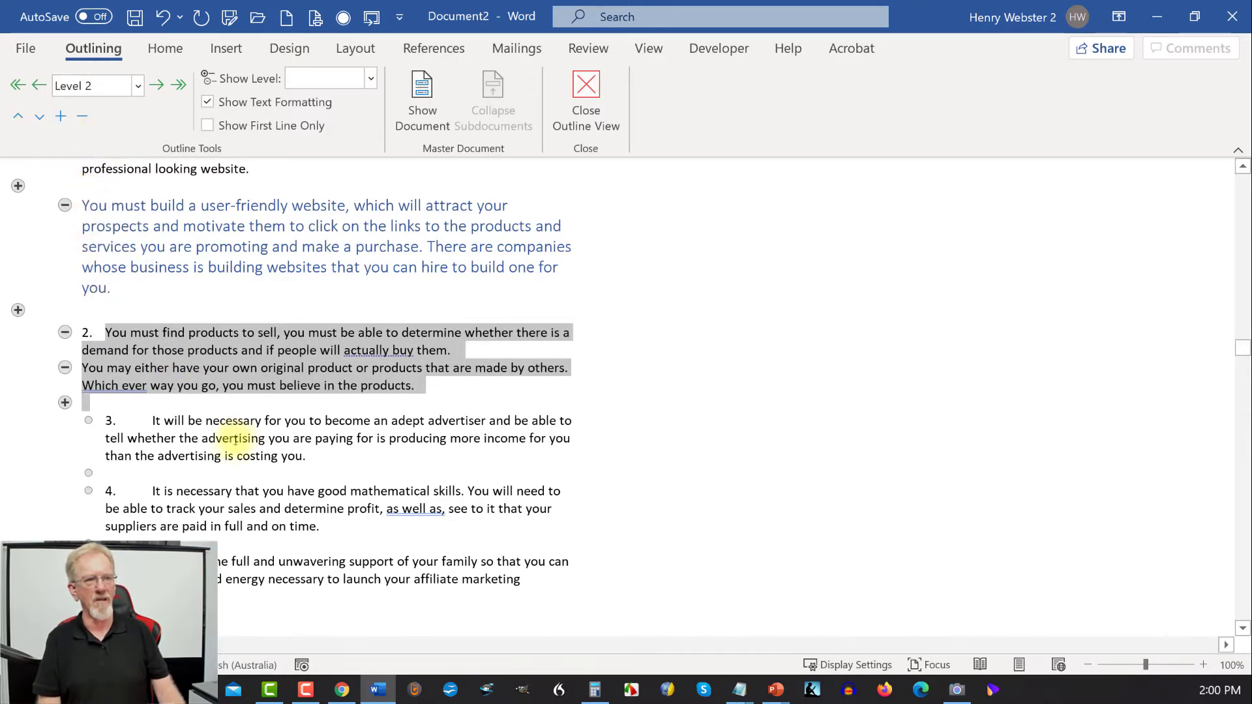
{"action": "left_click", "coordinate": [137, 408]}
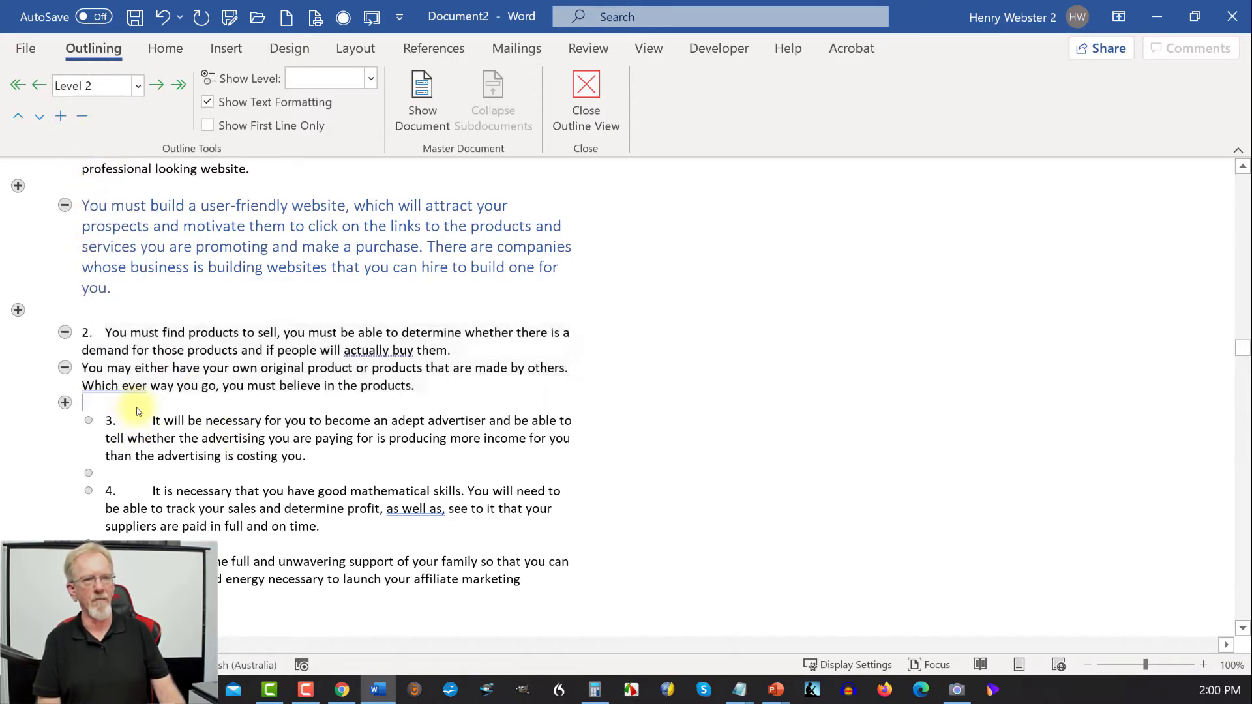
{"action": "left_click", "coordinate": [137, 88]}
{"action": "left_click", "coordinate": [99, 108]}
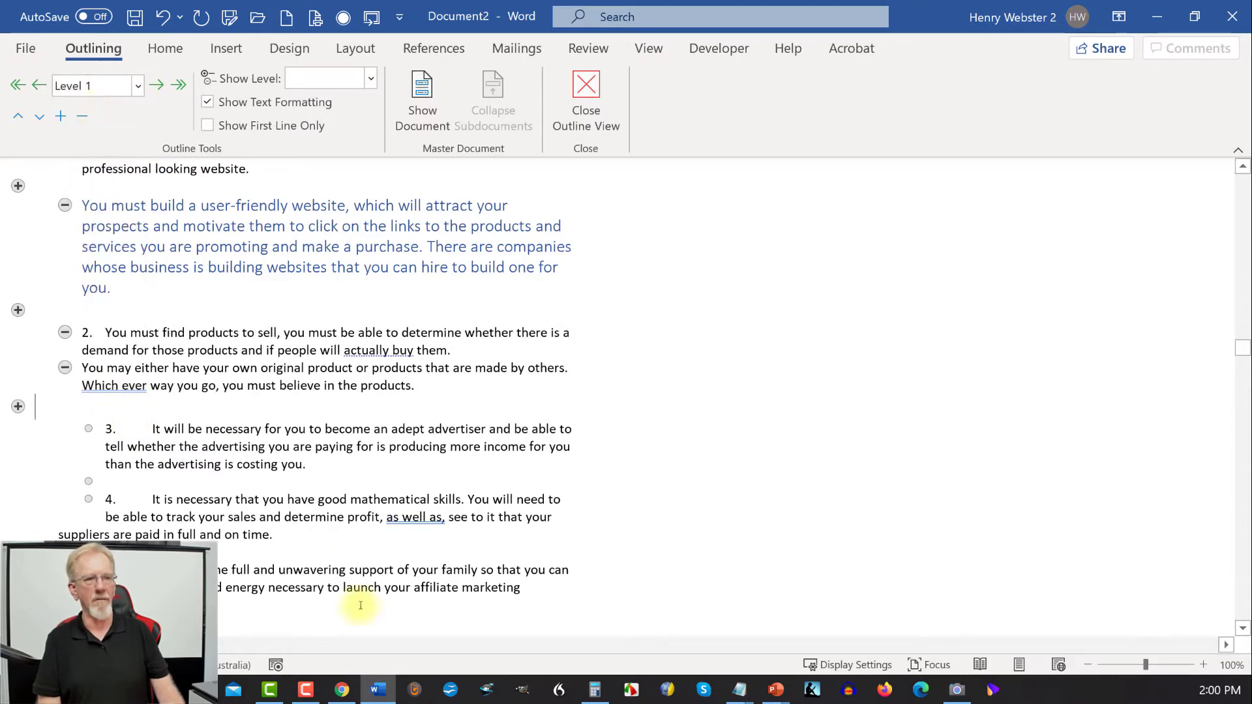
{"action": "triple_click", "coordinate": [148, 429]}
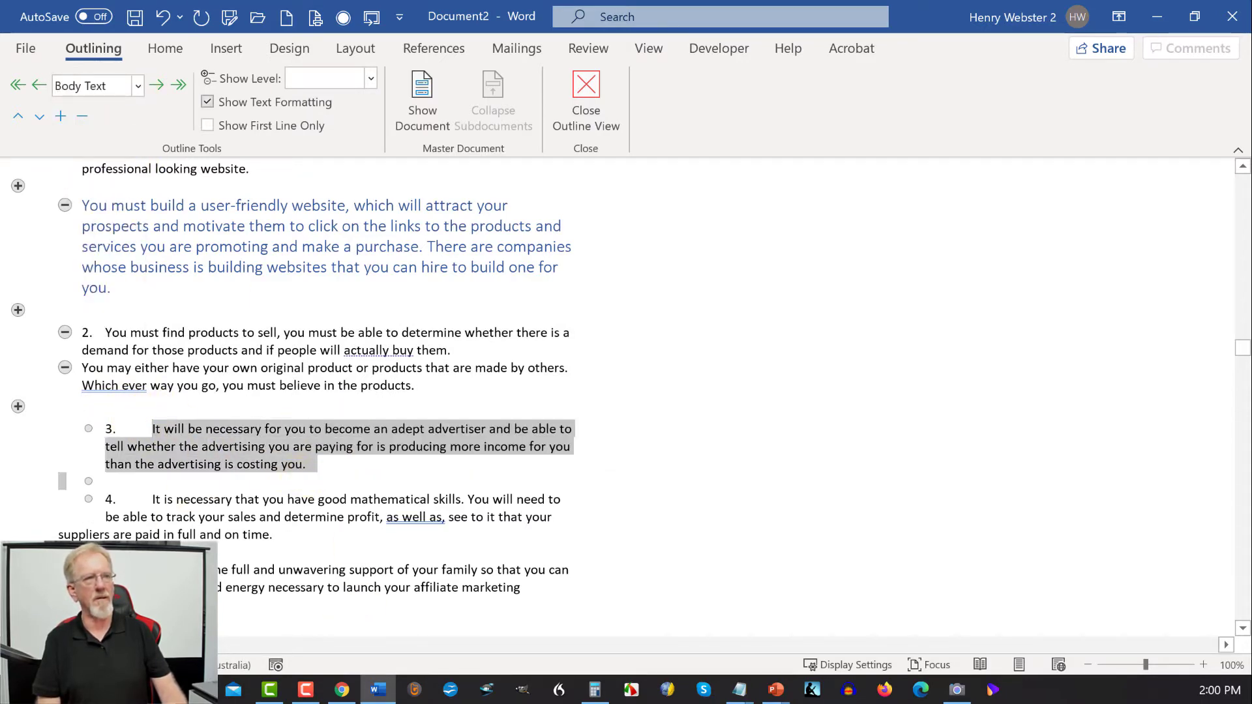
{"action": "left_click", "coordinate": [138, 85]}
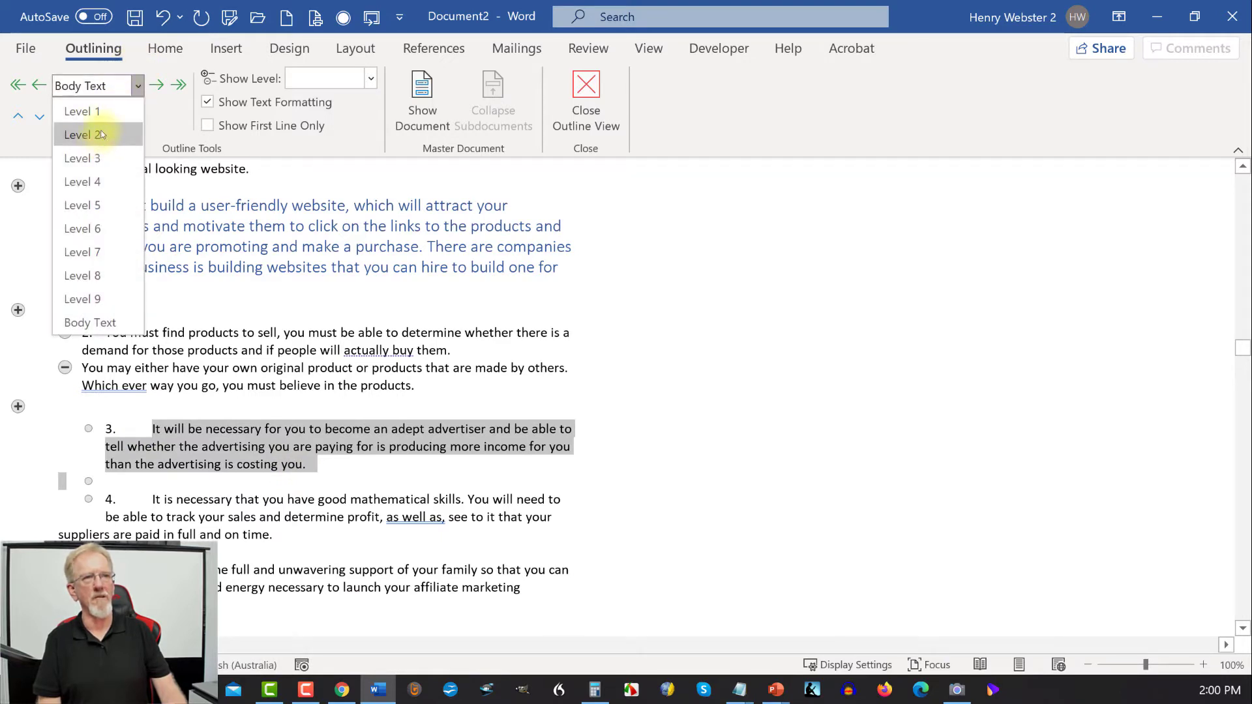
{"action": "left_click", "coordinate": [101, 135]}
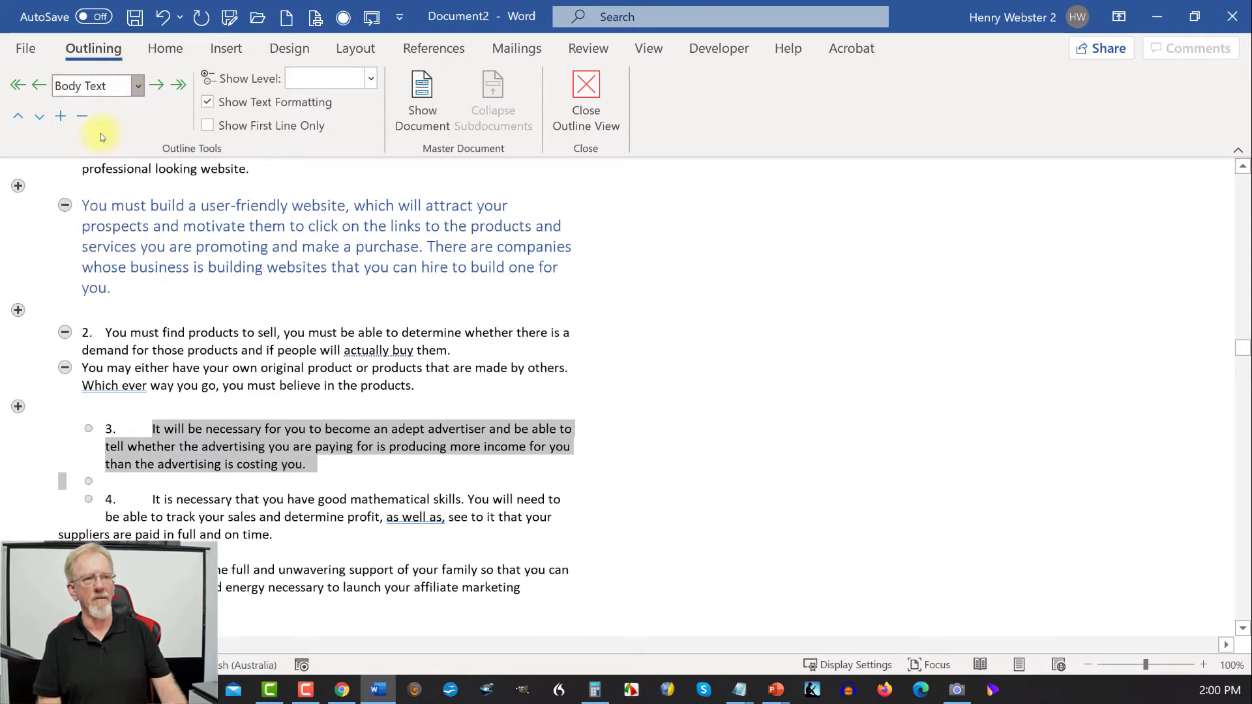
Make the next separator lines Level 1 and points 4 and 5 Level 2.
{"action": "left_click", "coordinate": [106, 482]}
{"action": "left_click", "coordinate": [138, 86]}
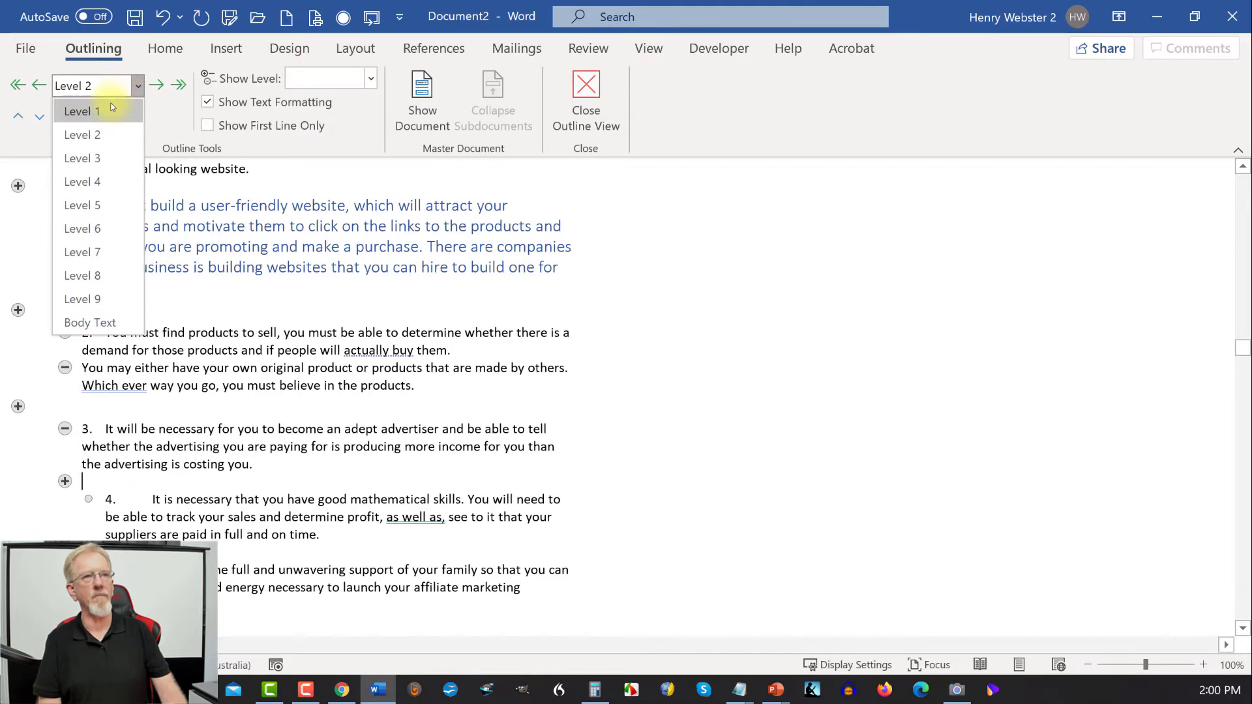
{"action": "left_click", "coordinate": [92, 110]}
{"action": "left_click_drag", "start_coordinate": [145, 501], "coordinate": [327, 551]}
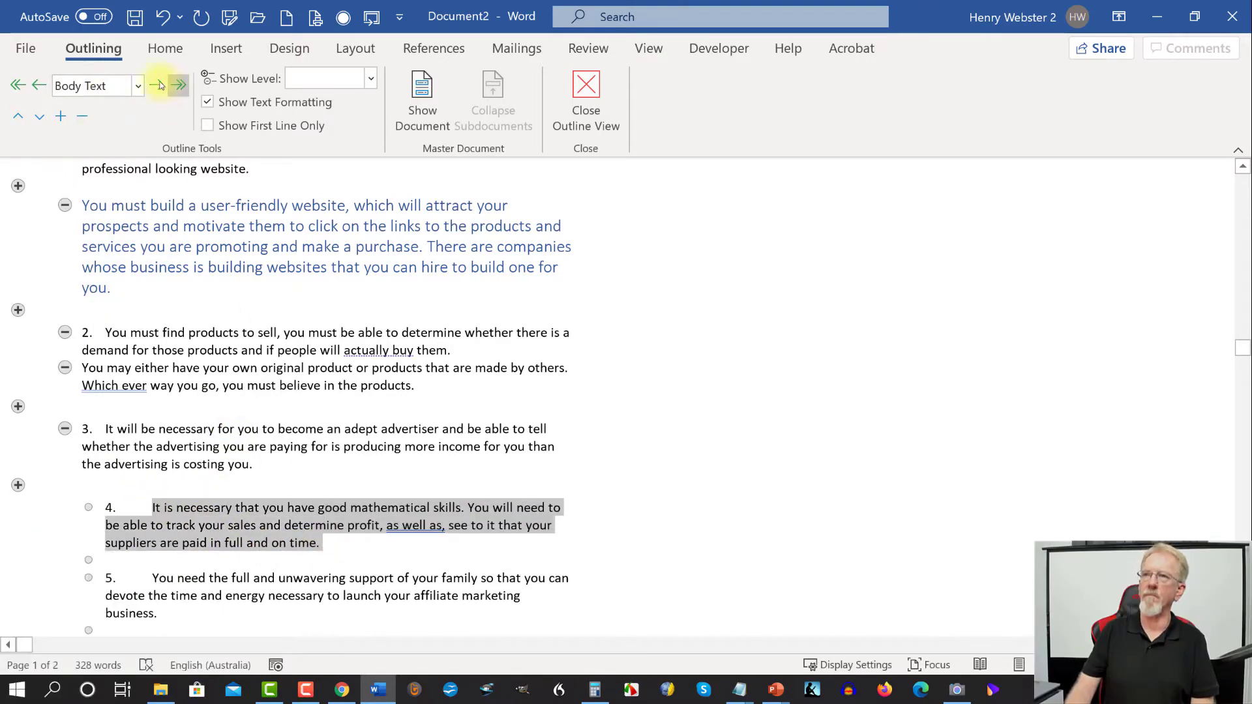
{"action": "left_click", "coordinate": [138, 85]}
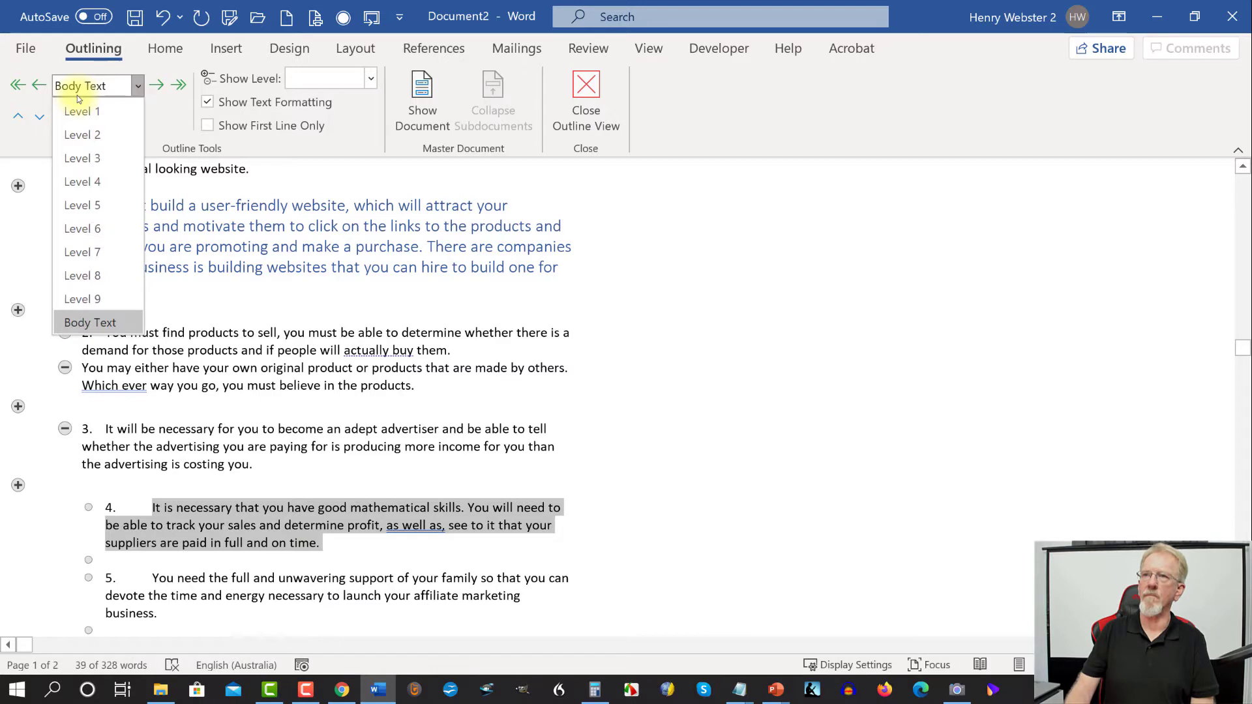
{"action": "left_click", "coordinate": [96, 136]}
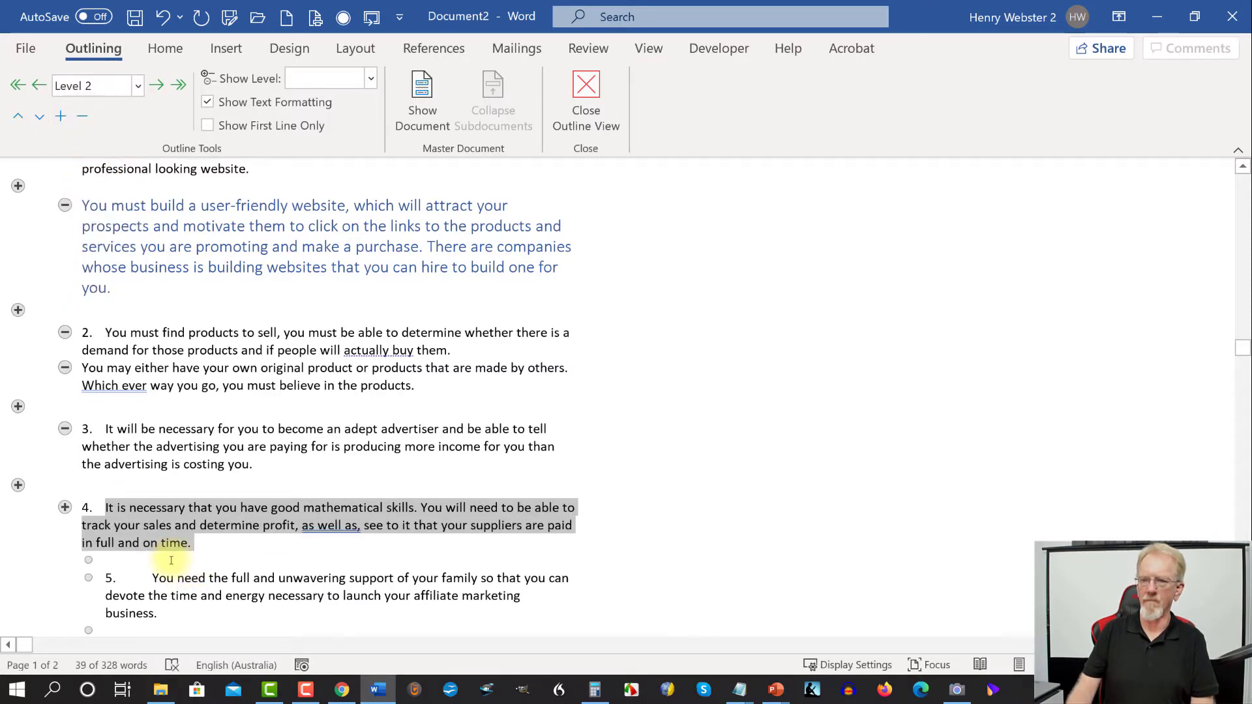
{"action": "left_click", "coordinate": [171, 560]}
{"action": "left_click", "coordinate": [133, 84]}
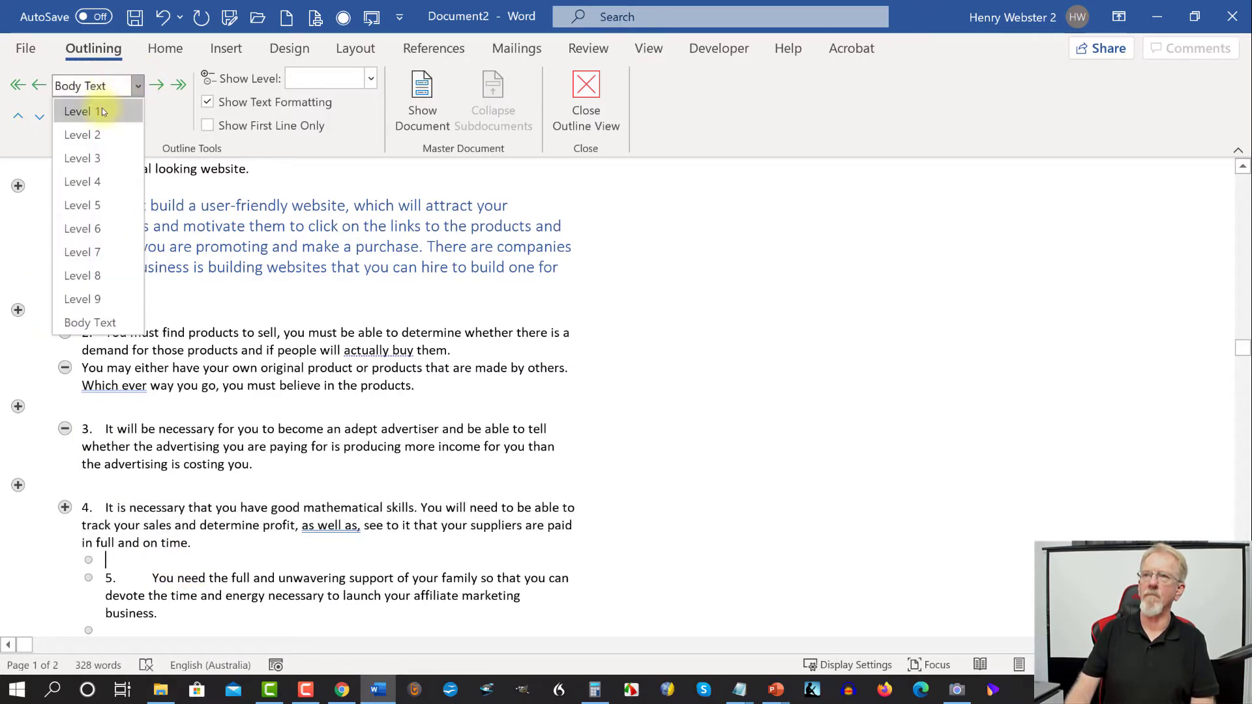
{"action": "left_click", "coordinate": [86, 108]}
{"action": "left_click_drag", "start_coordinate": [149, 594], "coordinate": [196, 623]}
{"action": "left_click", "coordinate": [138, 86]}
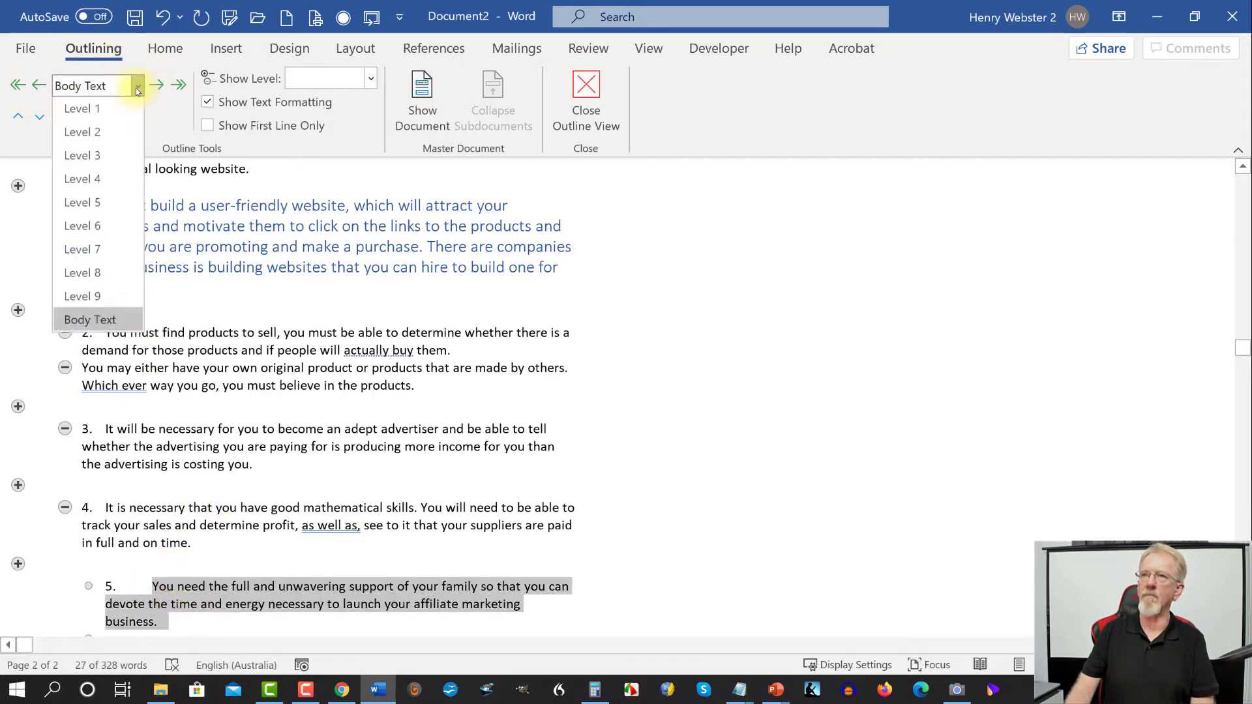
{"action": "left_click", "coordinate": [115, 130]}
{"action": "scroll", "coordinate": [203, 230], "scroll_direction": "down", "scroll_amount": 1}
{"action": "scroll", "coordinate": [203, 230], "scroll_direction": "down", "scroll_amount": 2}
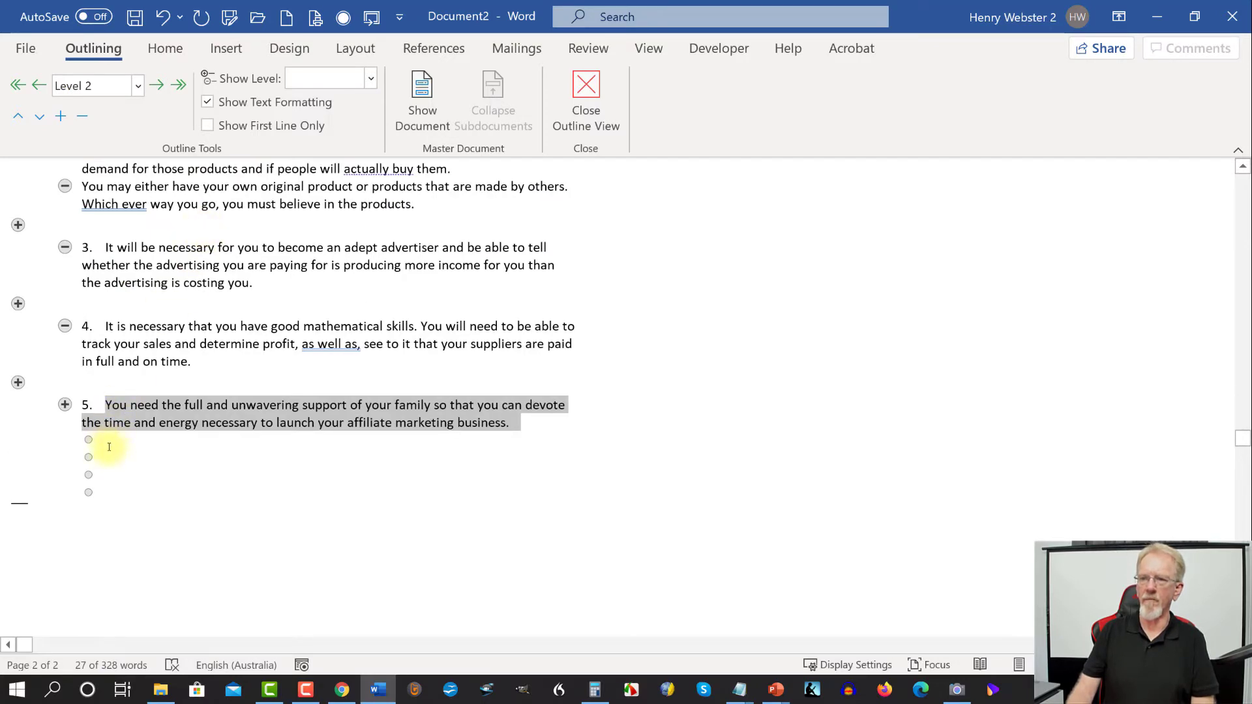
Delete the empty bullet lines below point 5, then select numbered point 1.
{"action": "left_click_drag", "start_coordinate": [108, 447], "coordinate": [160, 498]}
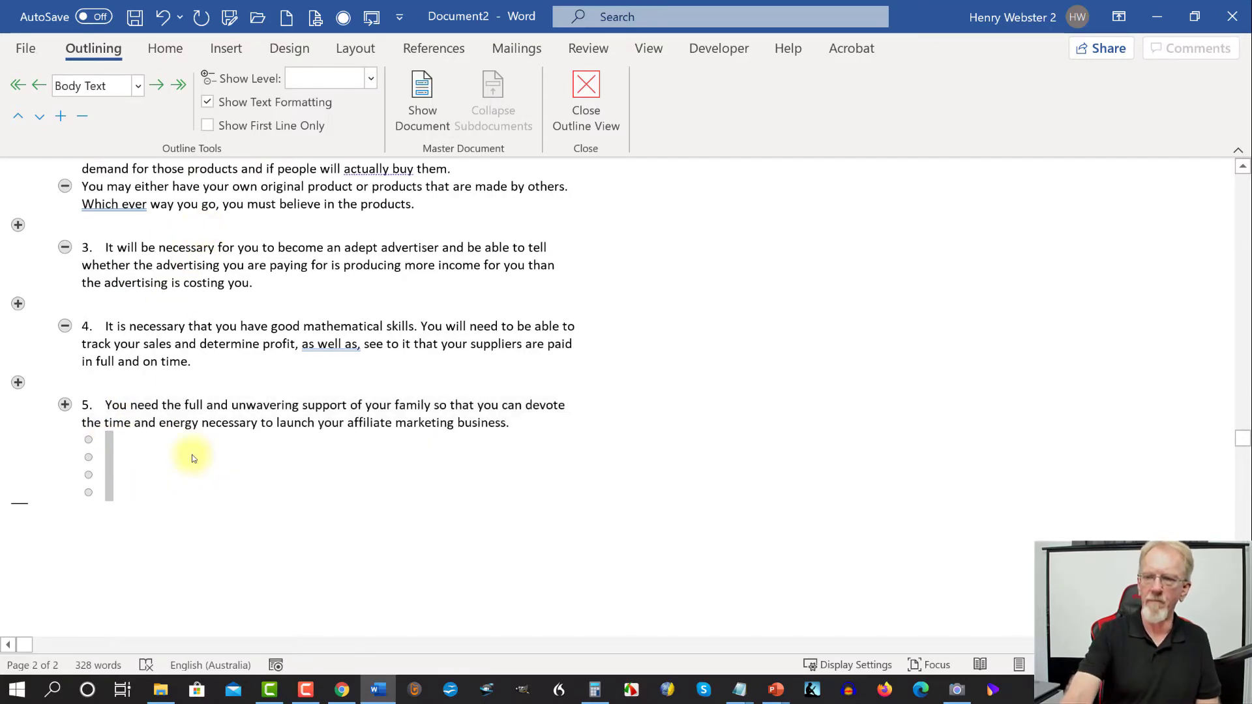
{"action": "key", "text": "Delete"}
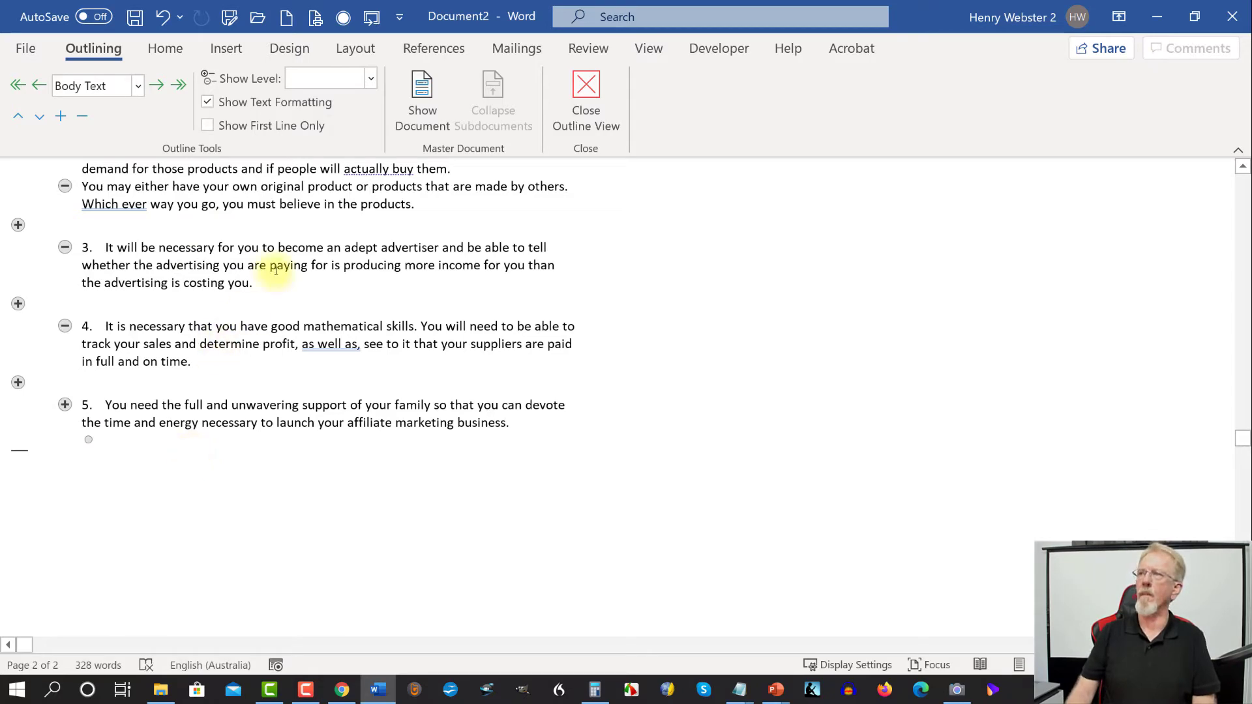
{"action": "scroll", "coordinate": [336, 261], "scroll_direction": "up", "scroll_amount": 10}
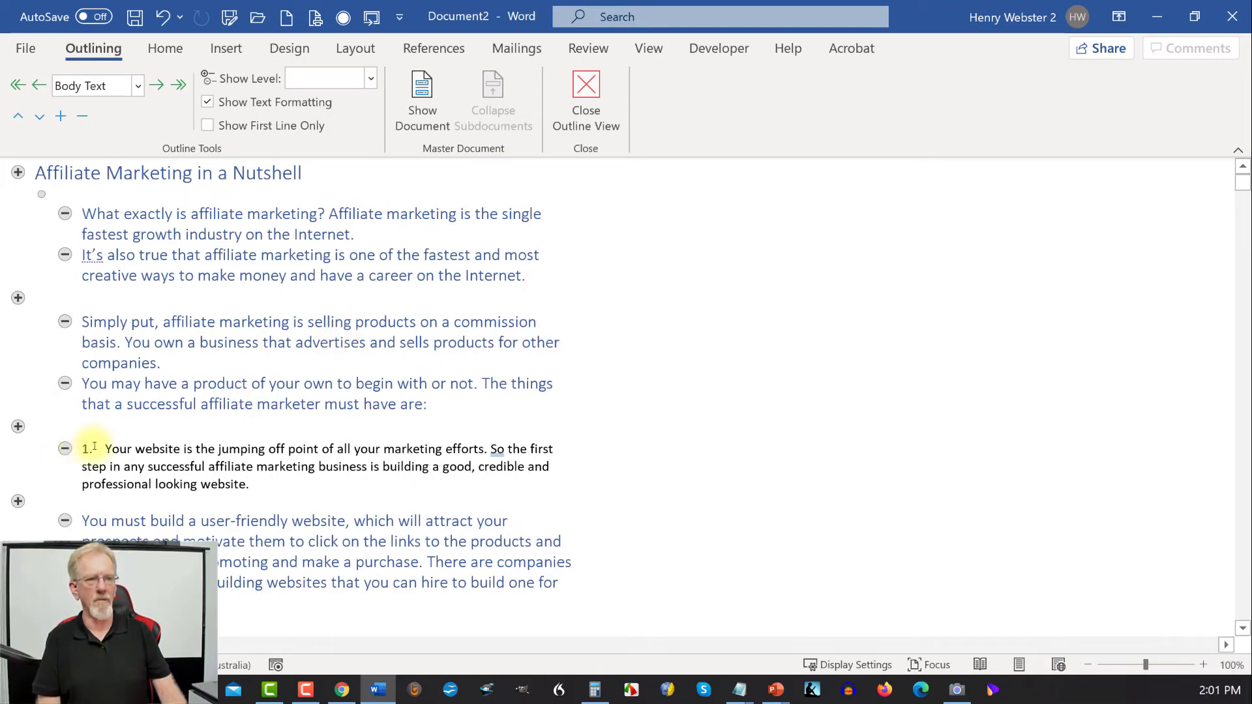
{"action": "left_click_drag", "start_coordinate": [84, 449], "coordinate": [260, 483]}
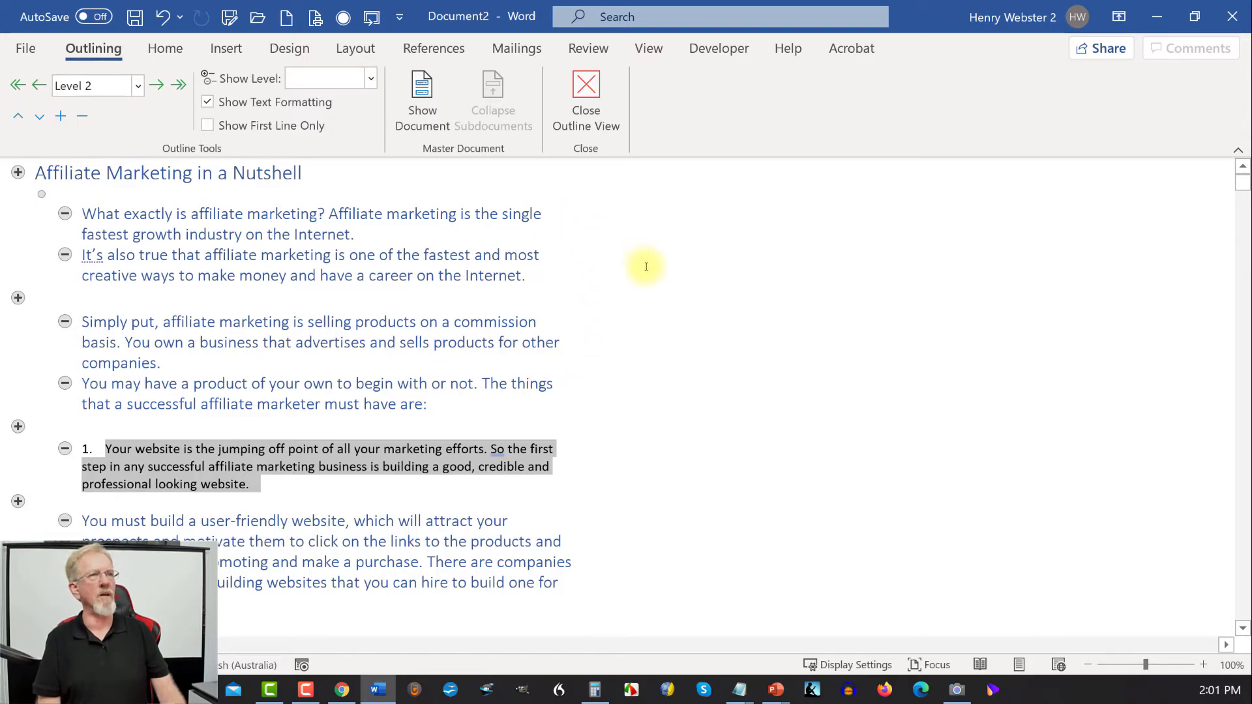
Send the outline to PowerPoint and scroll through the generated slides.
{"action": "left_click", "coordinate": [371, 18]}
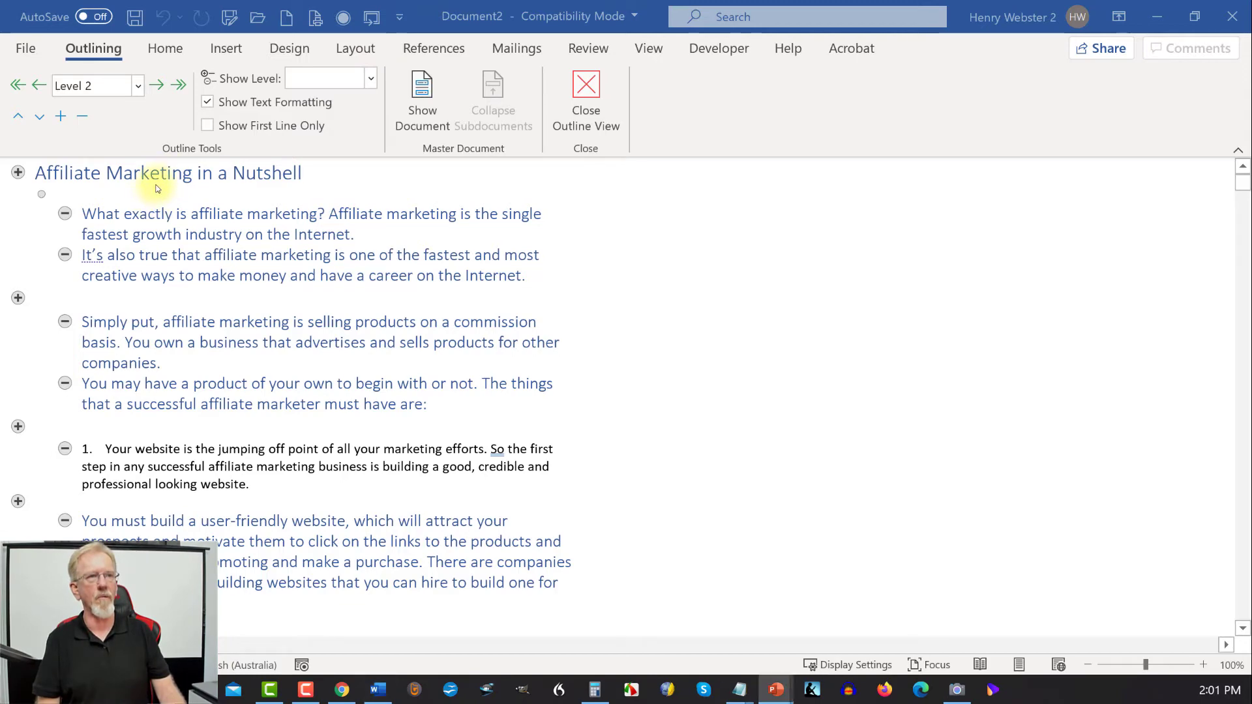
{"action": "scroll", "coordinate": [125, 341], "scroll_direction": "down", "scroll_amount": 5}
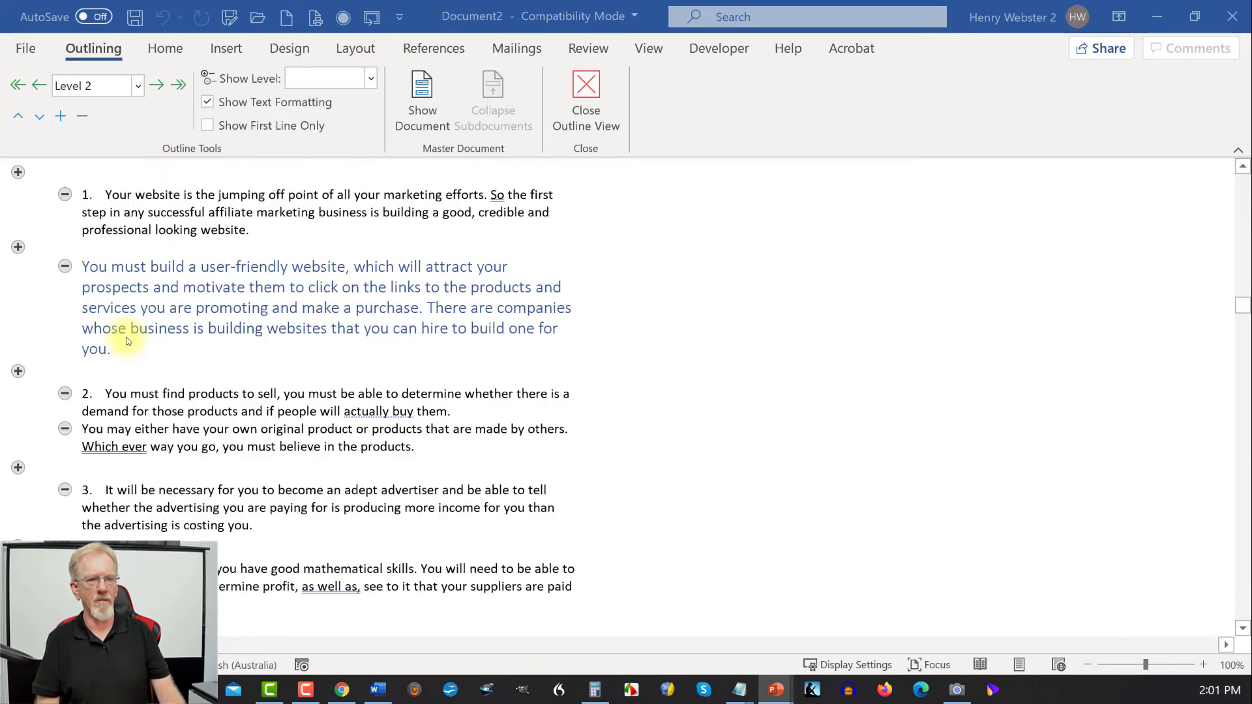
{"action": "scroll", "coordinate": [127, 341], "scroll_direction": "down", "scroll_amount": 2}
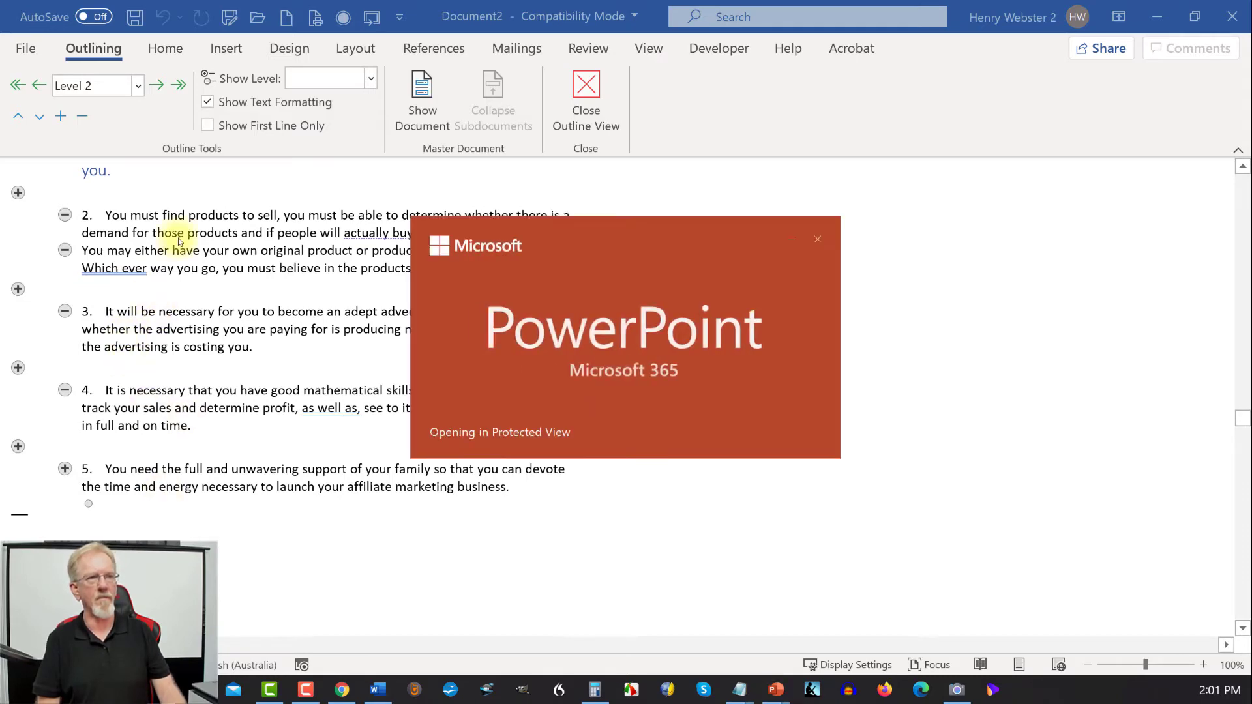
{"action": "scroll", "coordinate": [163, 323], "scroll_direction": "up", "scroll_amount": 2}
{"action": "scroll", "coordinate": [165, 336], "scroll_direction": "up", "scroll_amount": 5}
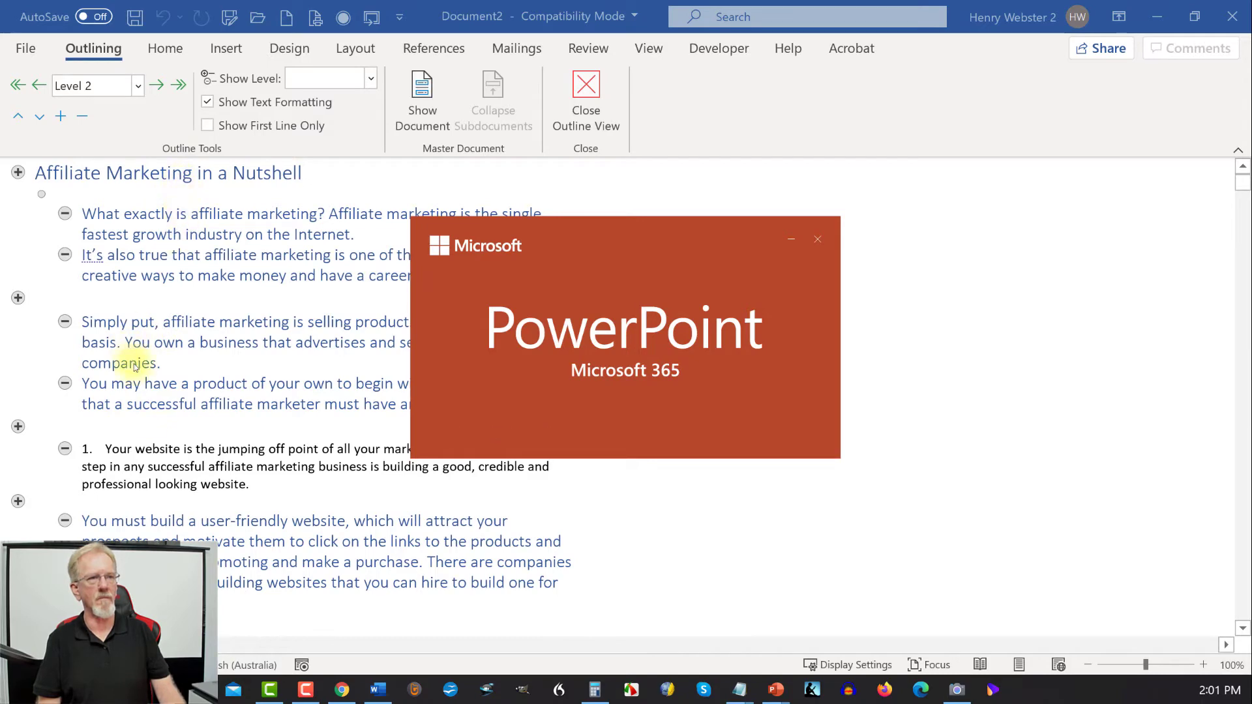
{"action": "scroll", "coordinate": [168, 493], "scroll_direction": "down", "scroll_amount": 5}
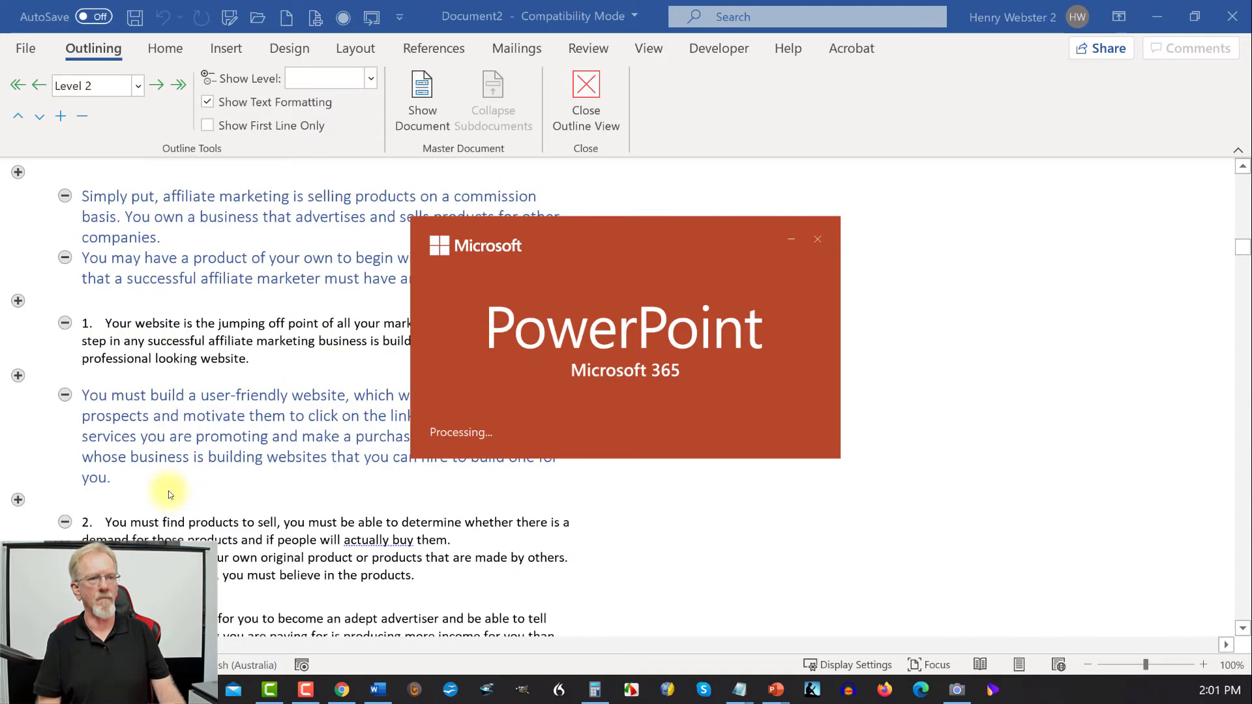
{"action": "scroll", "coordinate": [168, 494], "scroll_direction": "down", "scroll_amount": 2}
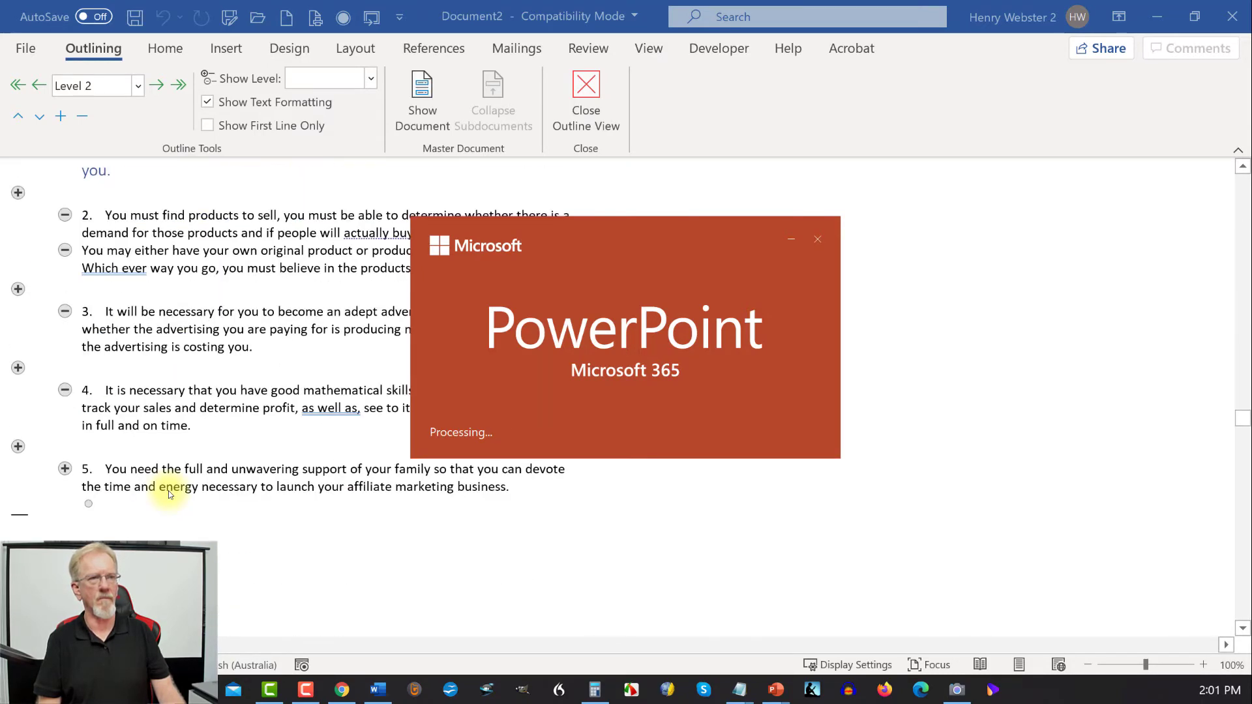
{"action": "scroll", "coordinate": [168, 493], "scroll_direction": "up", "scroll_amount": 2}
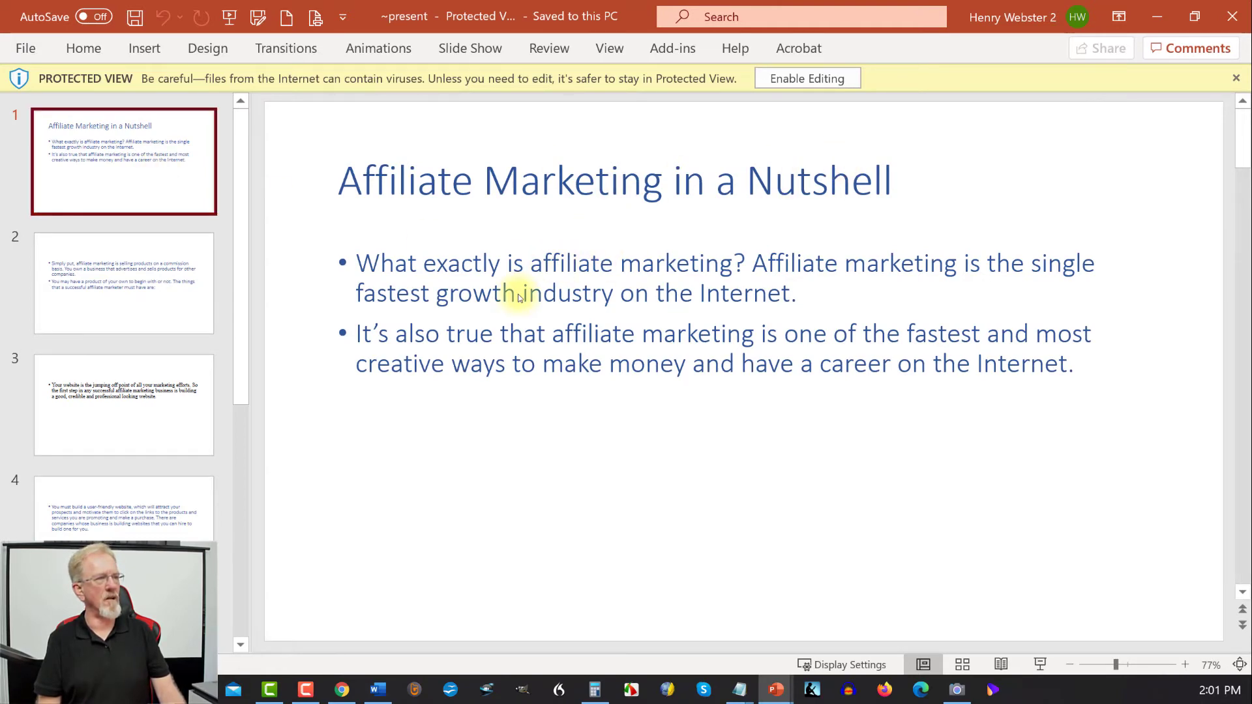
View slides 2 through 8 of the new deck in the thumbnail pane.
{"action": "scroll", "coordinate": [520, 297], "scroll_direction": "down", "scroll_amount": 2}
{"action": "scroll", "coordinate": [512, 288], "scroll_direction": "up", "scroll_amount": 2}
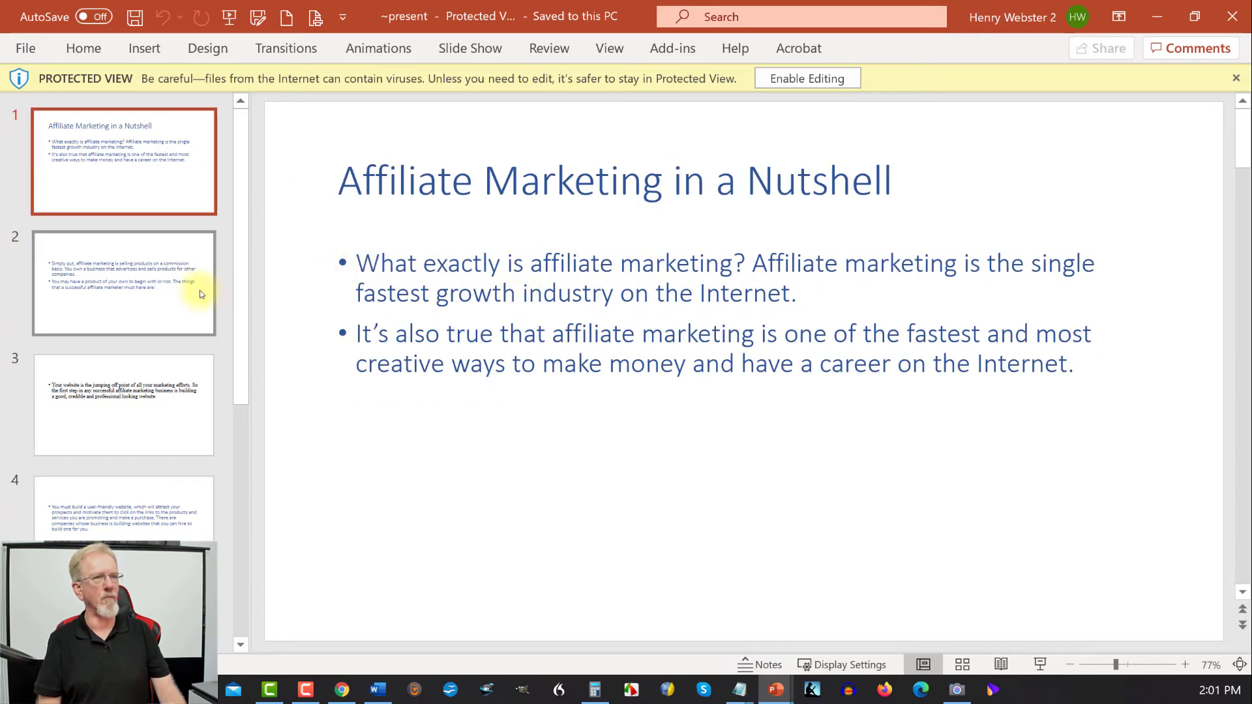
{"action": "left_click", "coordinate": [168, 284]}
{"action": "left_click", "coordinate": [134, 407]}
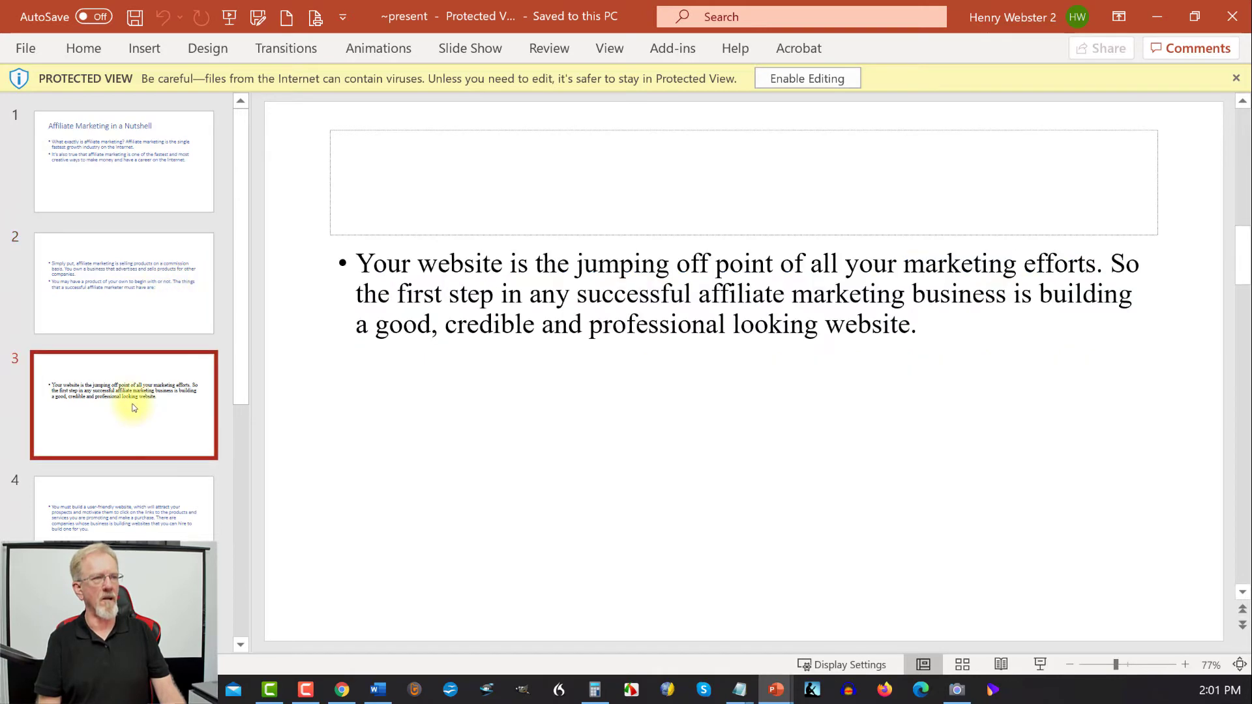
{"action": "left_click", "coordinate": [115, 505]}
{"action": "scroll", "coordinate": [116, 505], "scroll_direction": "down", "scroll_amount": 2}
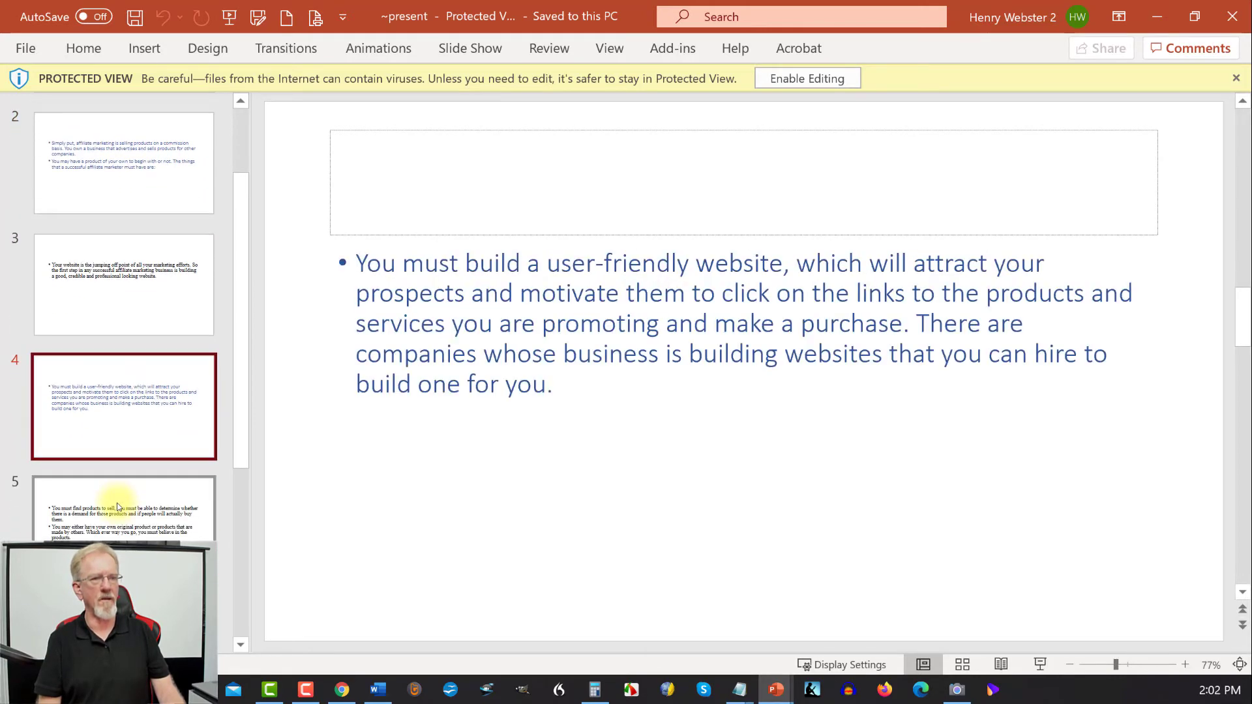
{"action": "left_click", "coordinate": [118, 506]}
{"action": "scroll", "coordinate": [124, 497], "scroll_direction": "down", "scroll_amount": 5}
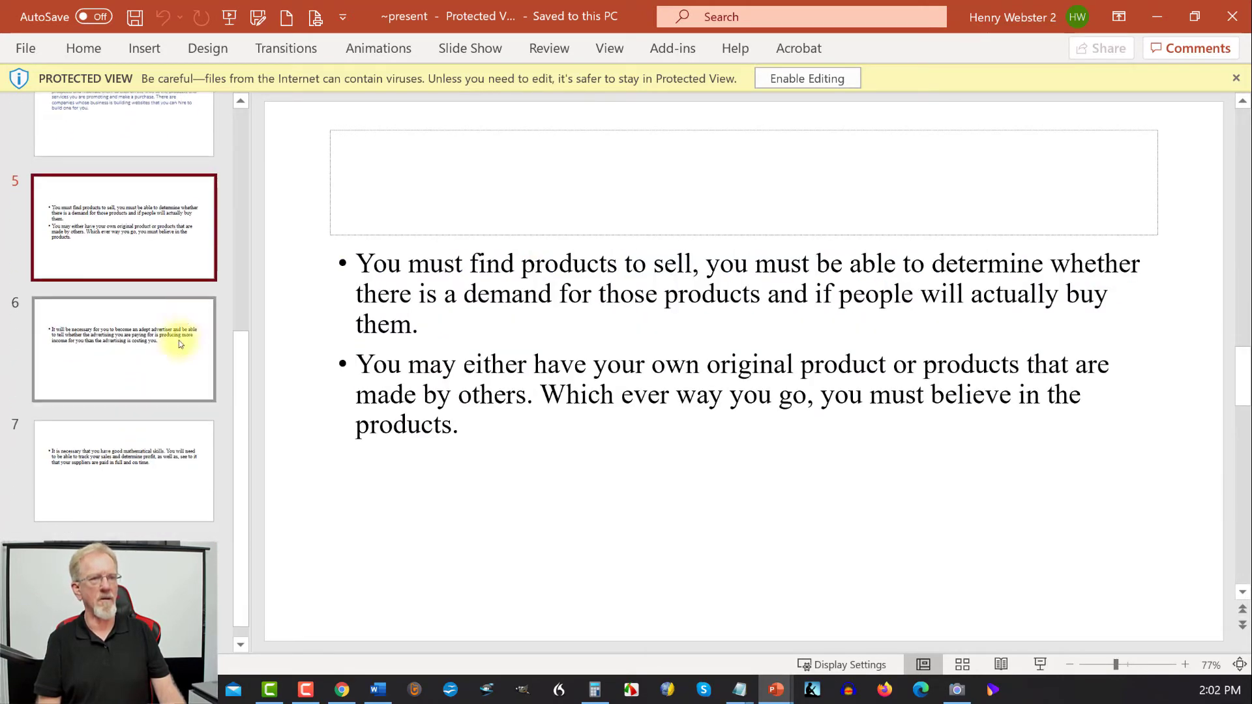
{"action": "left_click", "coordinate": [178, 341]}
{"action": "left_click", "coordinate": [124, 463]}
{"action": "left_click", "coordinate": [112, 573]}
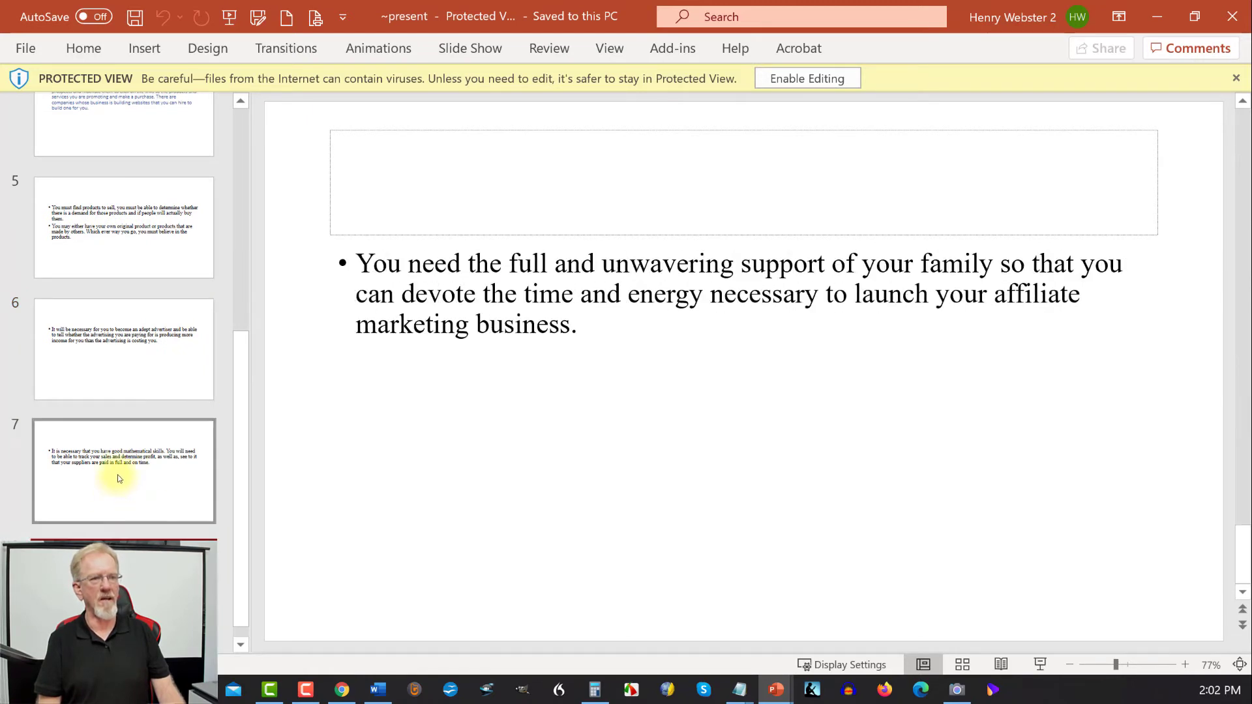
Enable editing on the Protected View bar.
{"action": "scroll", "coordinate": [118, 470], "scroll_direction": "up", "scroll_amount": 6}
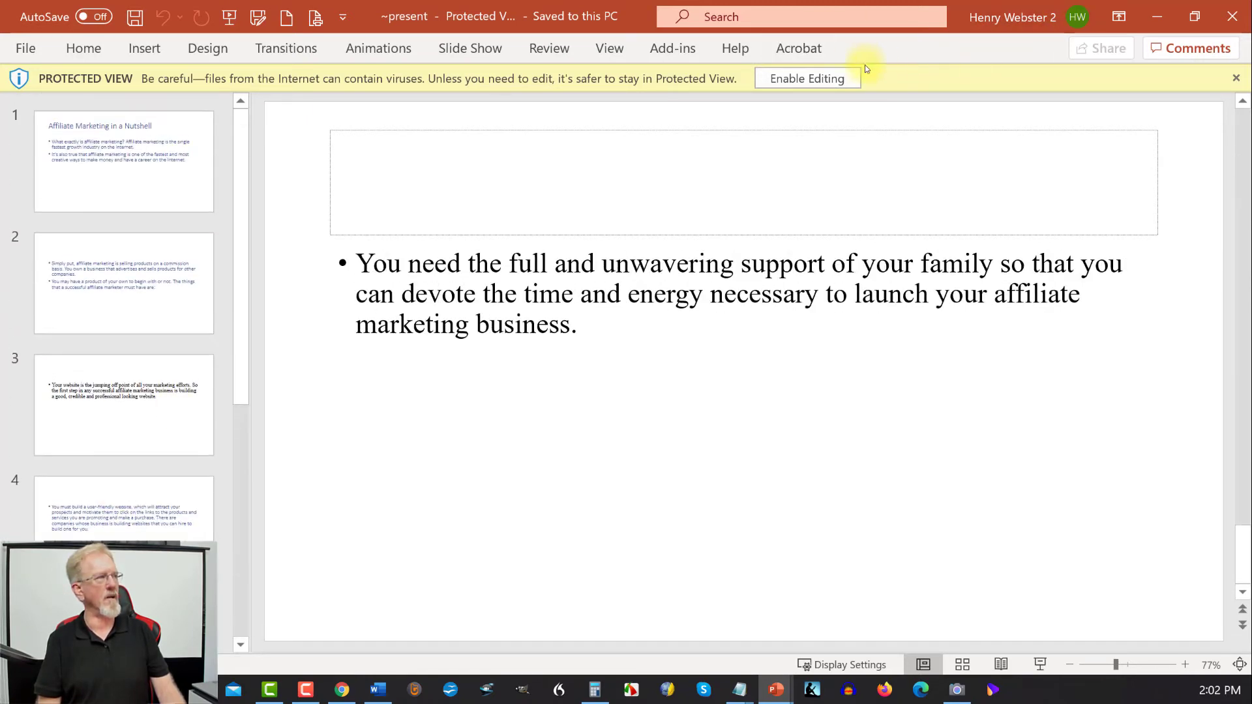
{"action": "left_click", "coordinate": [829, 81]}
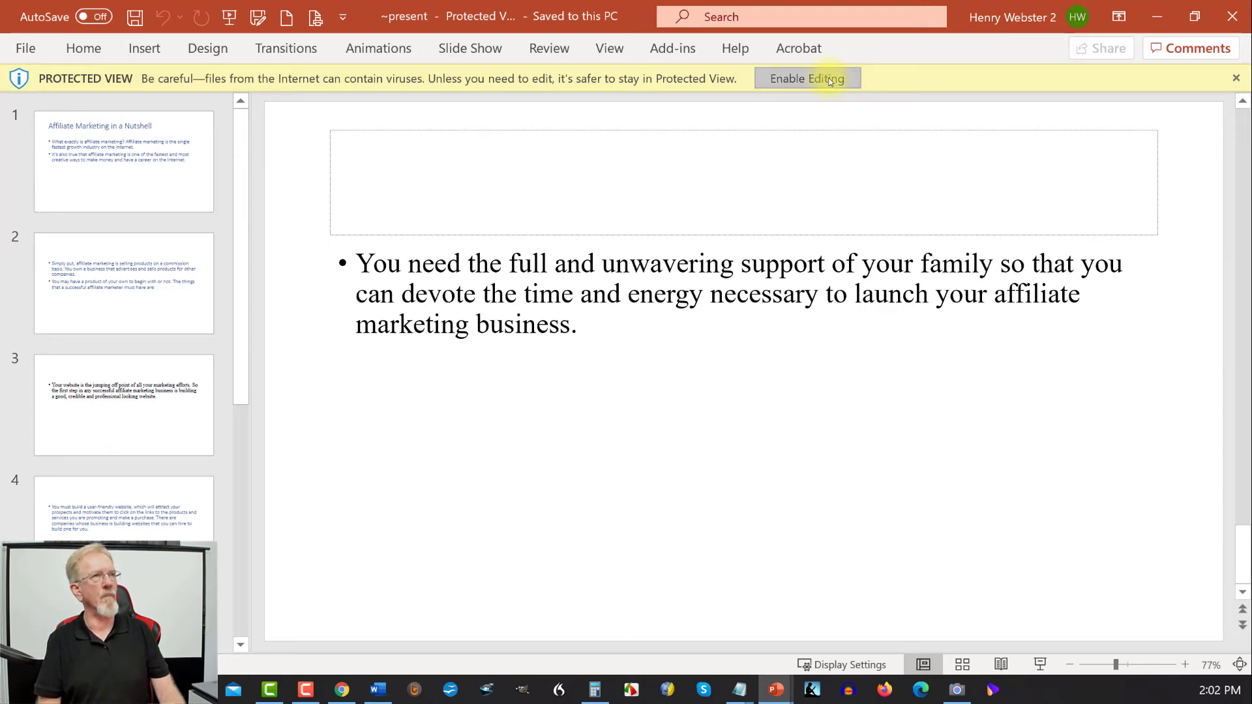
{"action": "left_click", "coordinate": [815, 78]}
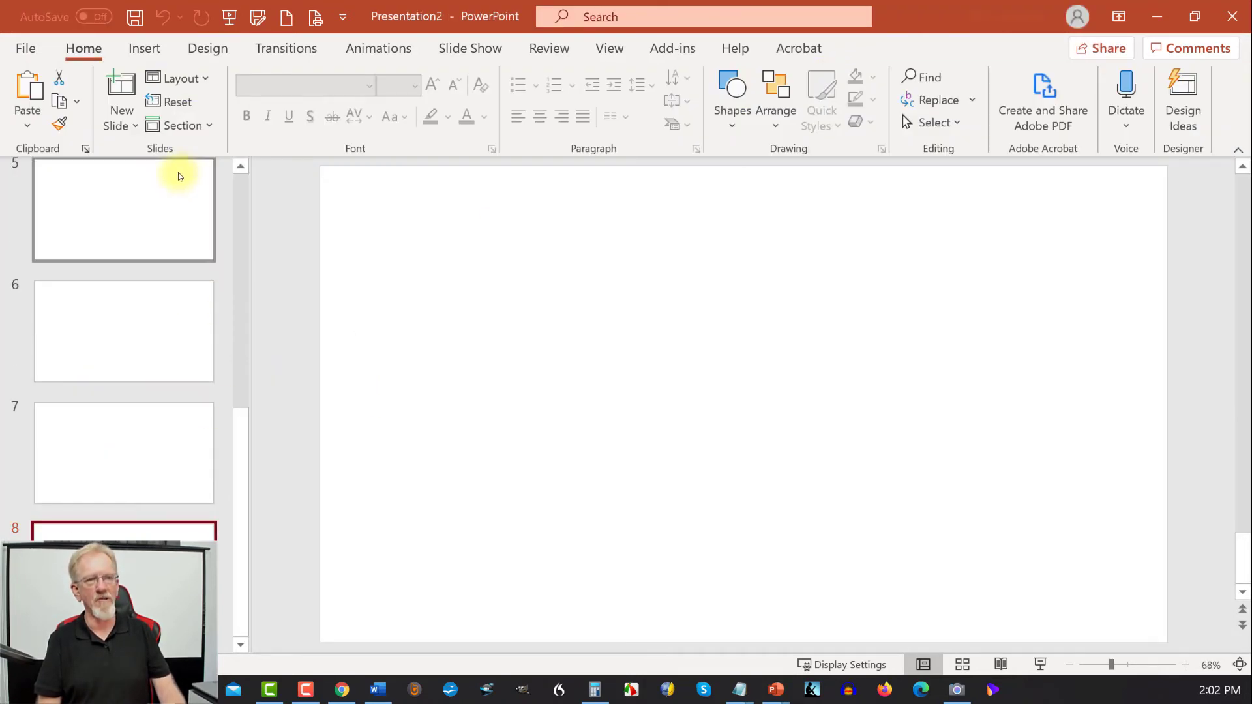
View slides 1 to 8 in turn, ending on slide 8 with its empty title placeholder.
{"action": "left_click", "coordinate": [166, 190]}
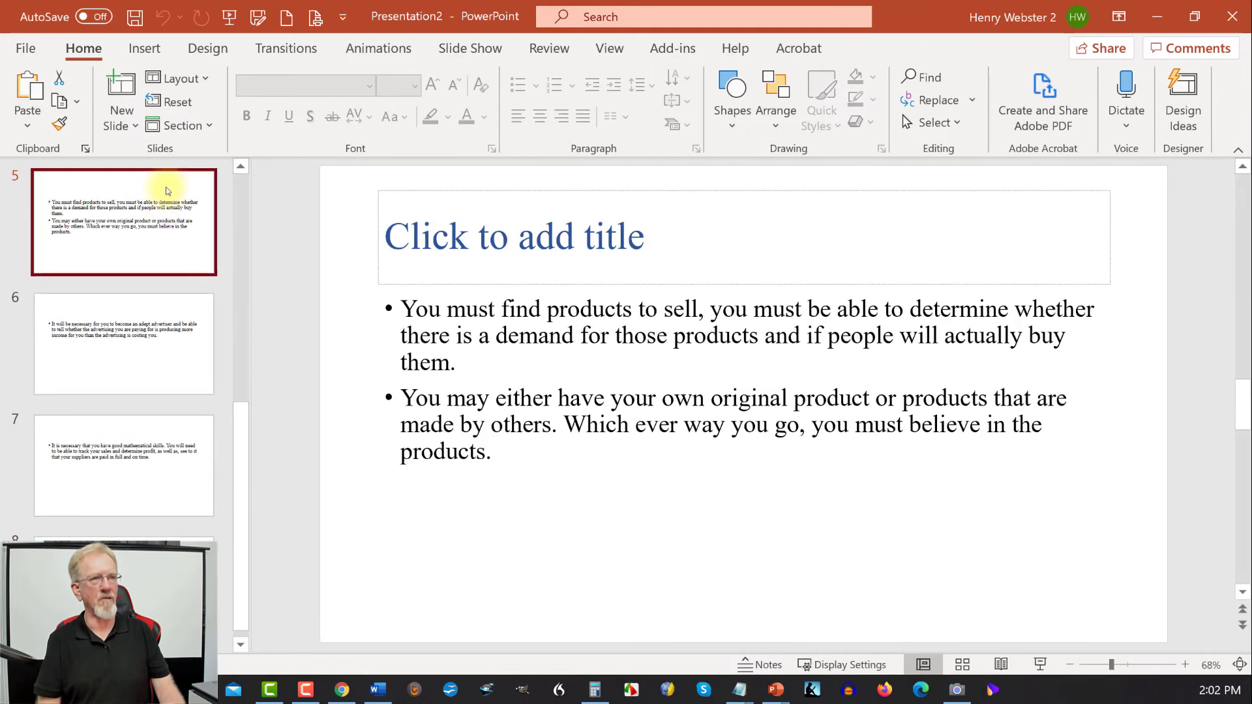
{"action": "scroll", "coordinate": [178, 246], "scroll_direction": "up", "scroll_amount": 6}
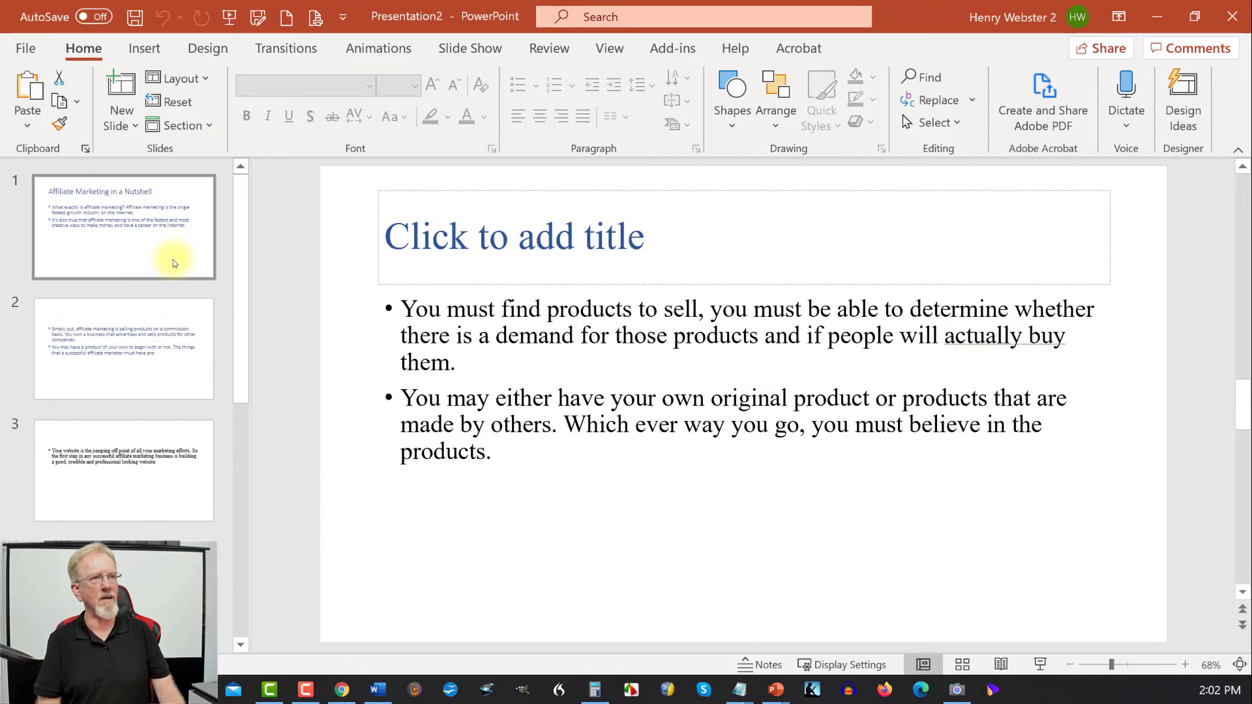
{"action": "left_click", "coordinate": [174, 260]}
{"action": "left_click", "coordinate": [118, 384]}
{"action": "left_click", "coordinate": [105, 460]}
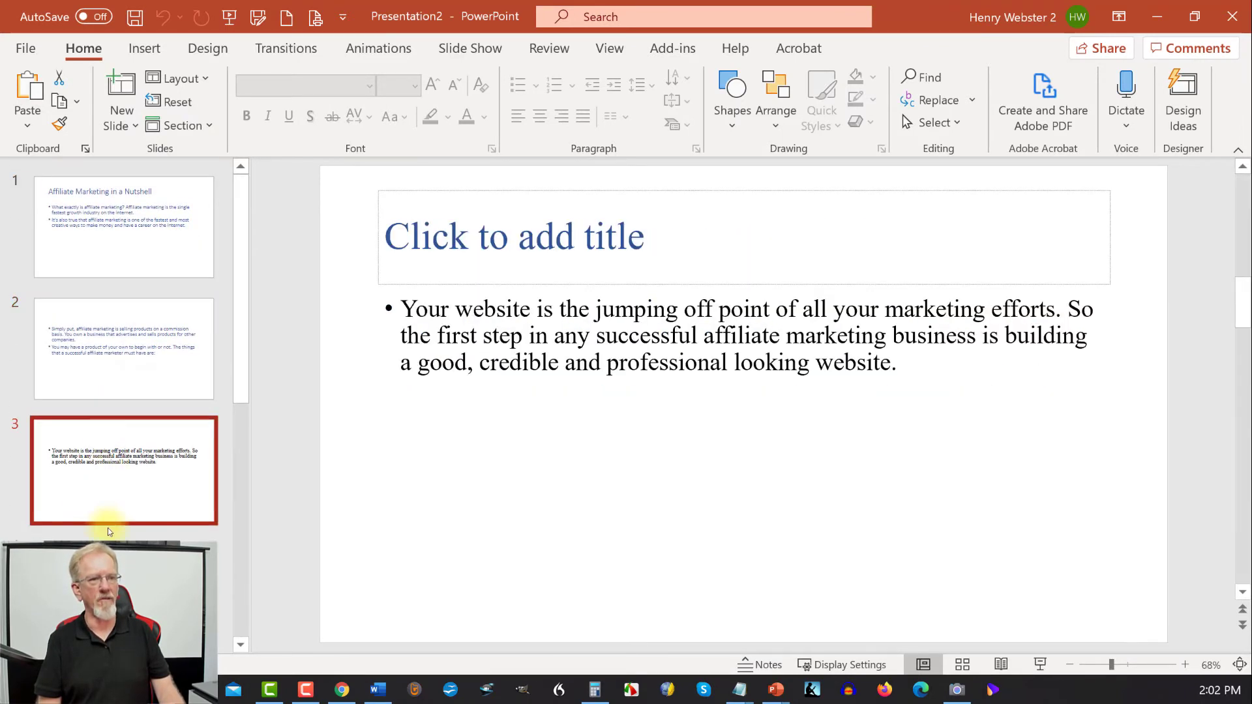
{"action": "left_click", "coordinate": [108, 542]}
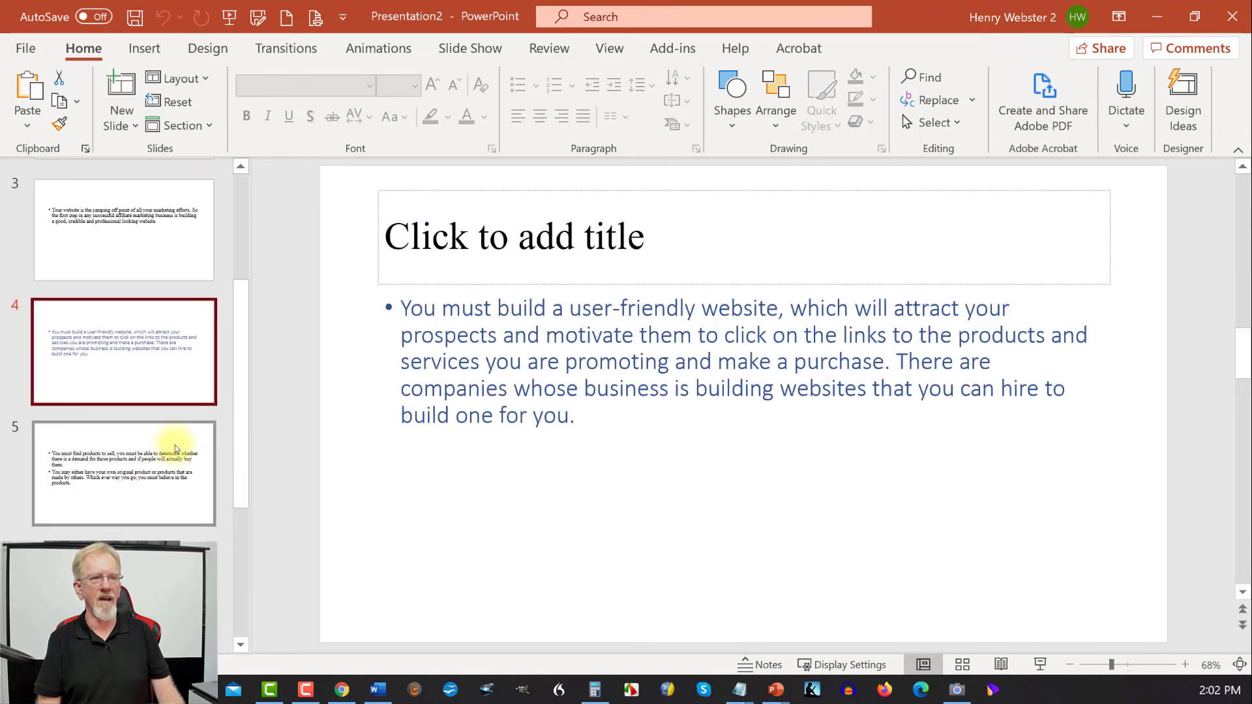
{"action": "left_click", "coordinate": [163, 467]}
{"action": "left_click", "coordinate": [98, 554]}
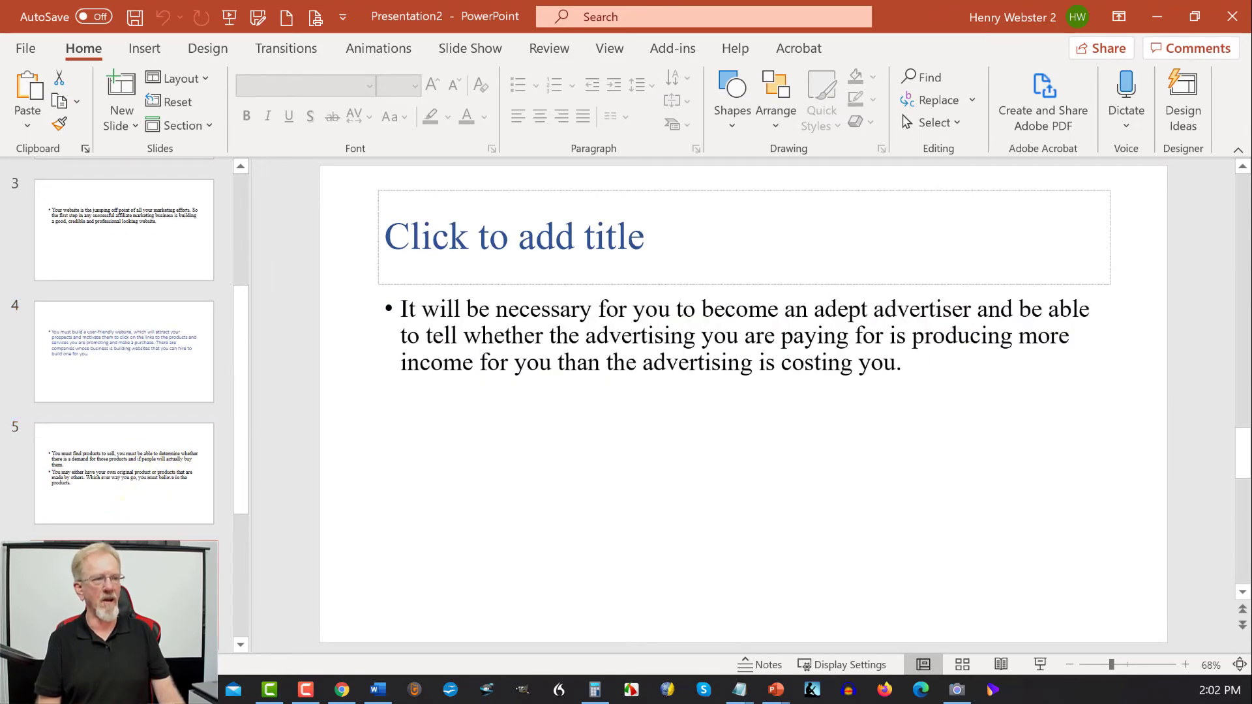
{"action": "left_click", "coordinate": [92, 489]}
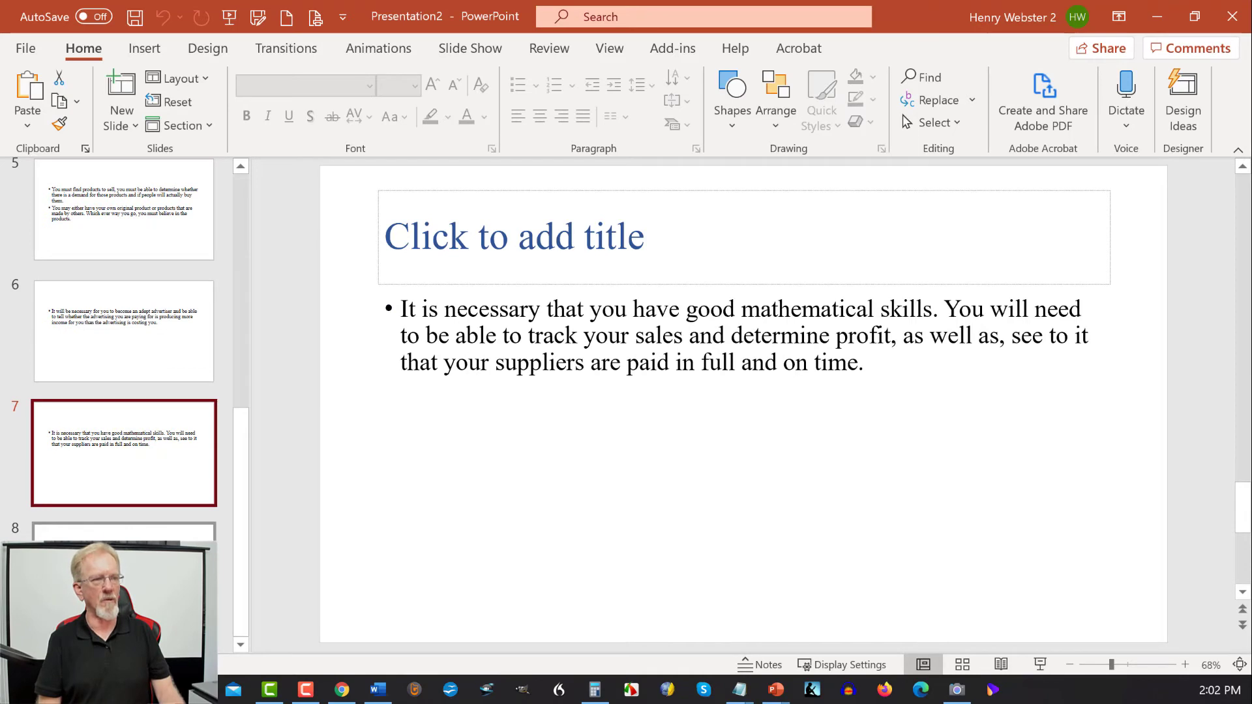
{"action": "left_click", "coordinate": [98, 548]}
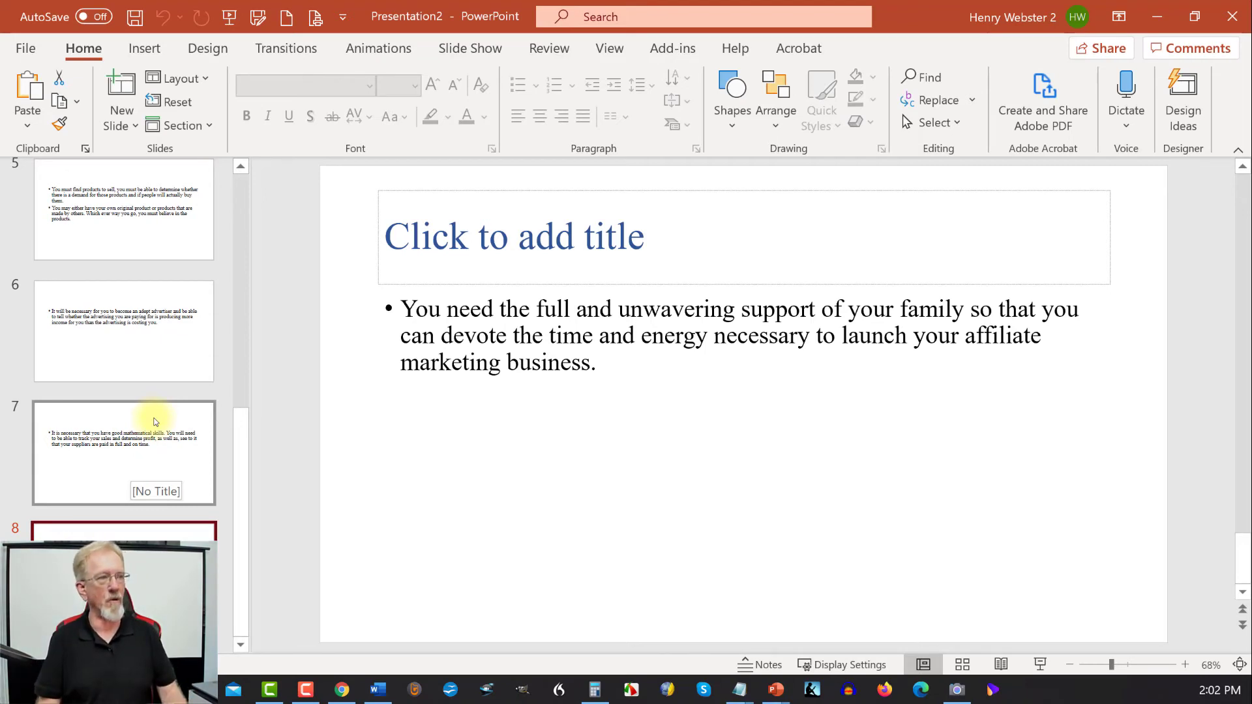
Delete the empty title placeholder on slide 8.
{"action": "left_click", "coordinate": [620, 190]}
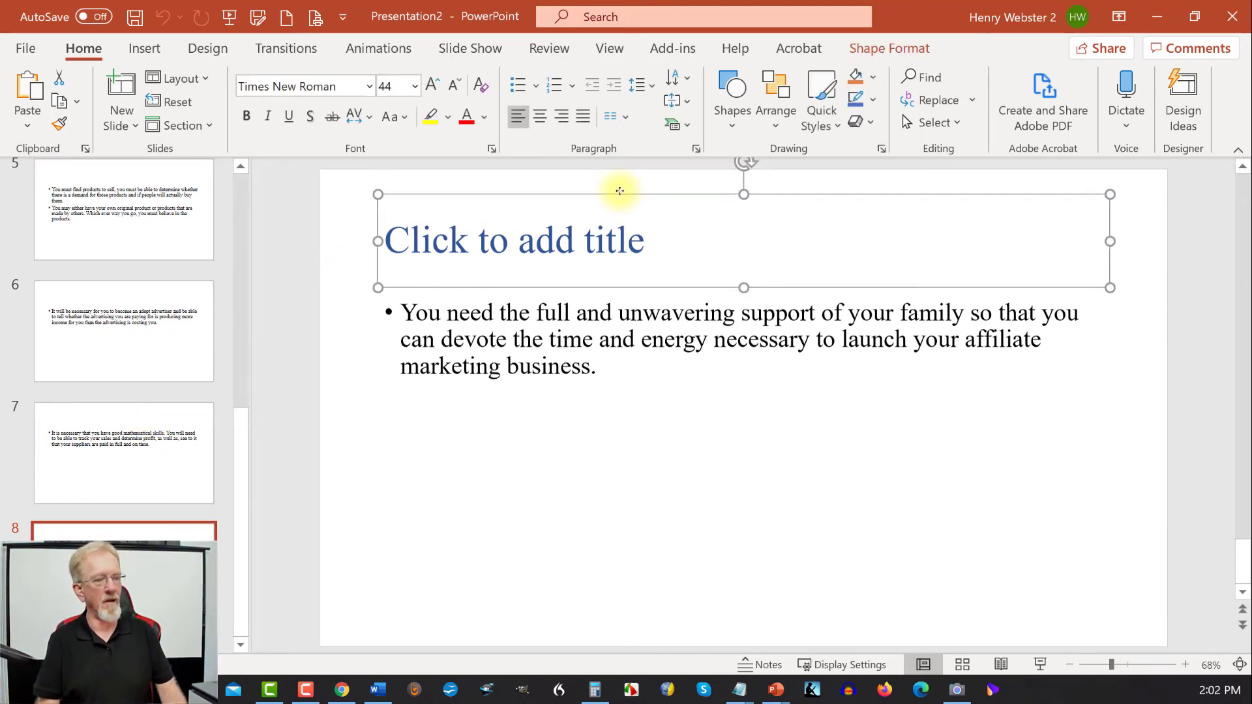
{"action": "key", "text": "Delete"}
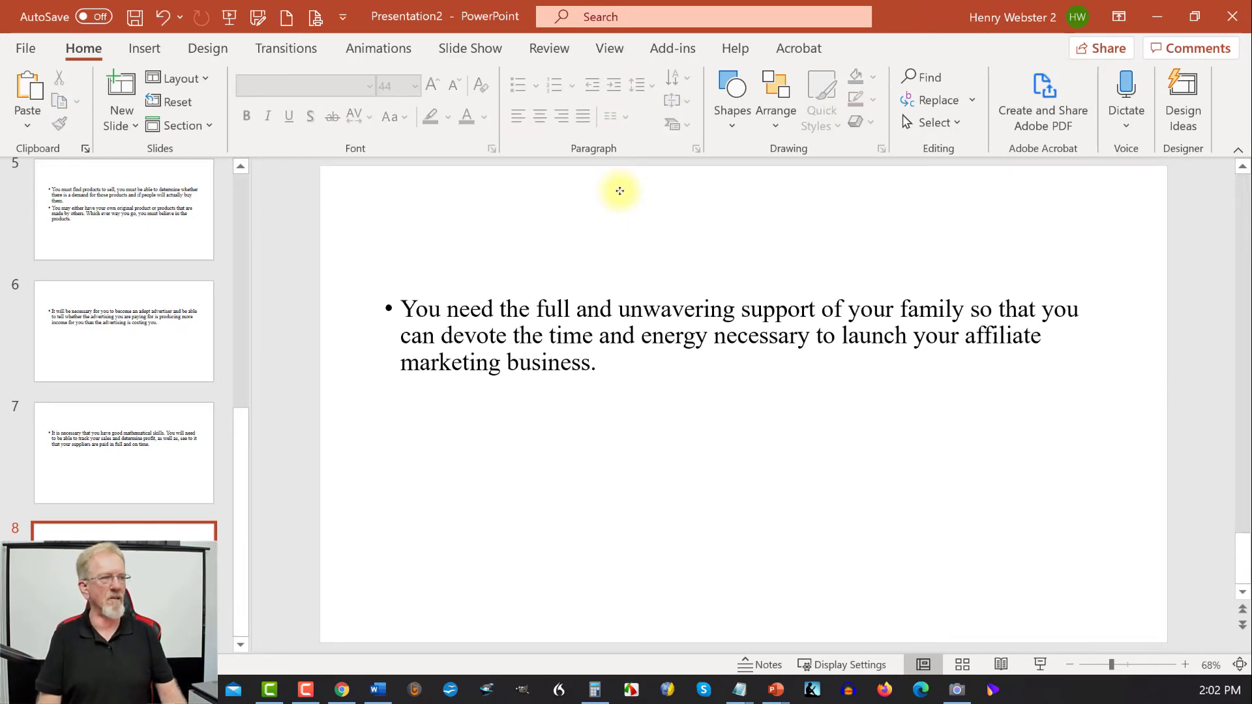
{"action": "scroll", "coordinate": [150, 335], "scroll_direction": "up", "scroll_amount": 8}
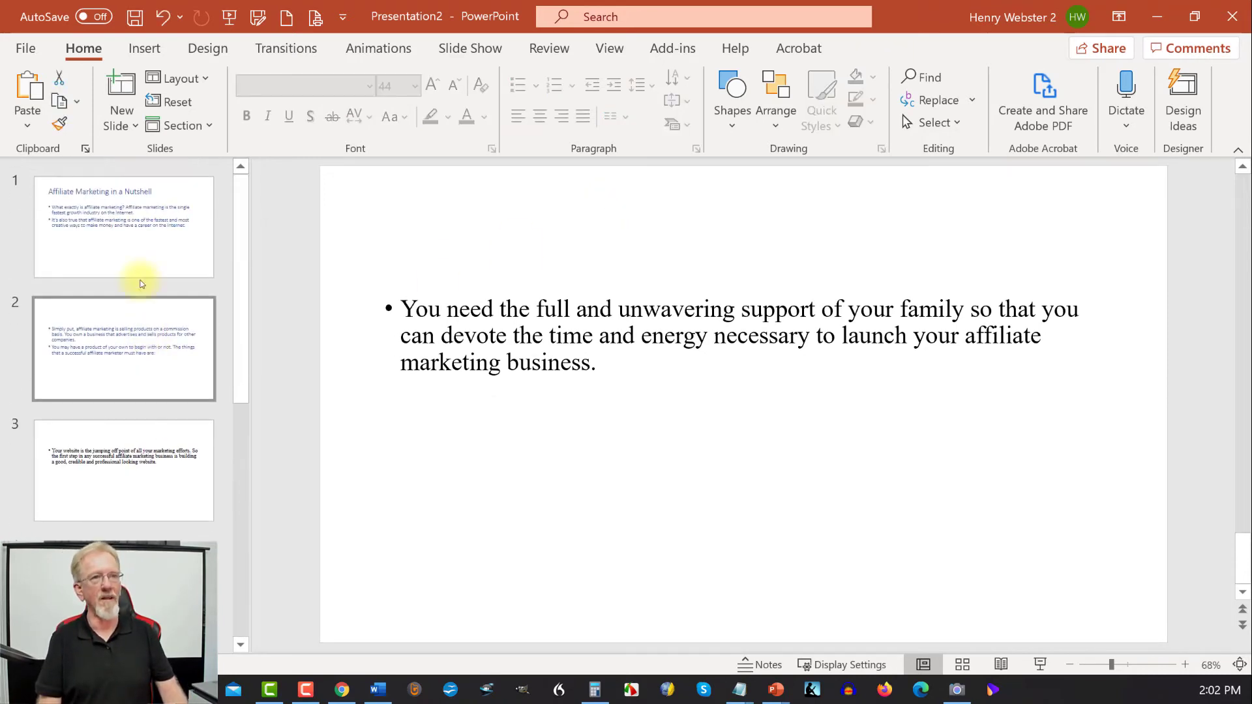
Make slide 1's title 'Affiliate Marketing in a Nutshell' and its bullet text black.
{"action": "left_click", "coordinate": [99, 227]}
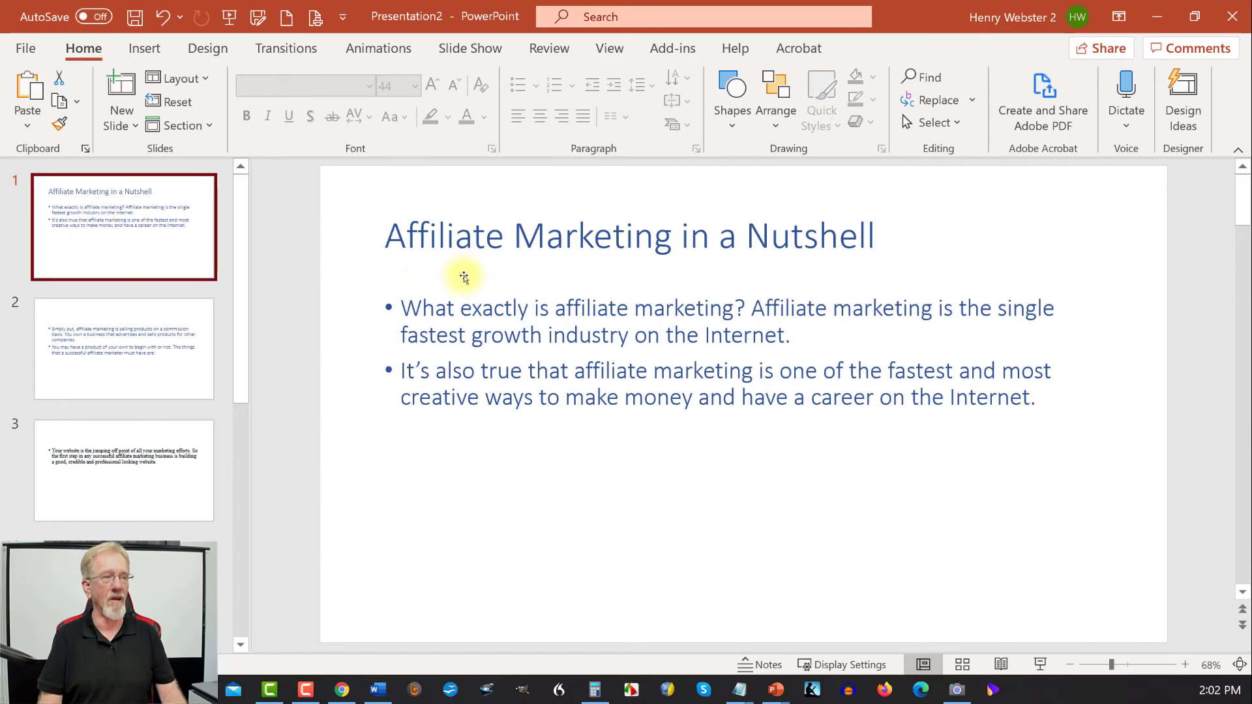
{"action": "left_click_drag", "start_coordinate": [382, 230], "coordinate": [1069, 450]}
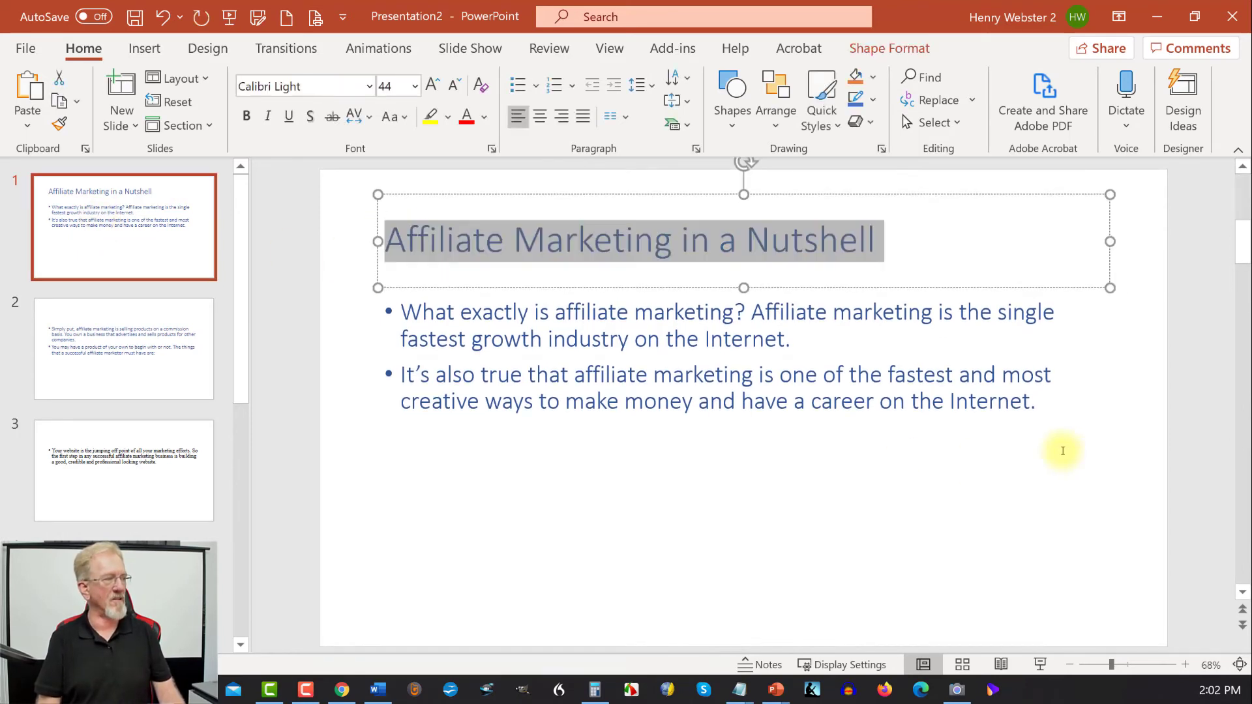
{"action": "left_click", "coordinate": [474, 124]}
{"action": "left_click", "coordinate": [481, 168]}
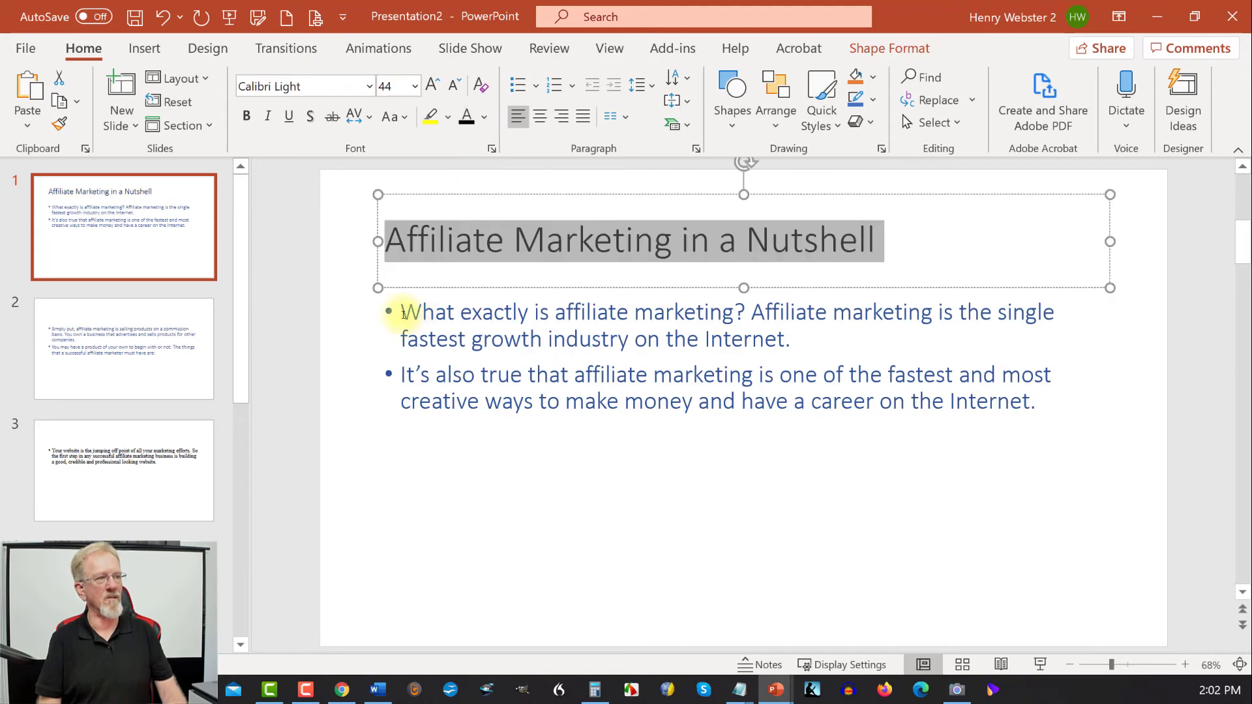
{"action": "left_click_drag", "start_coordinate": [403, 313], "coordinate": [1030, 399]}
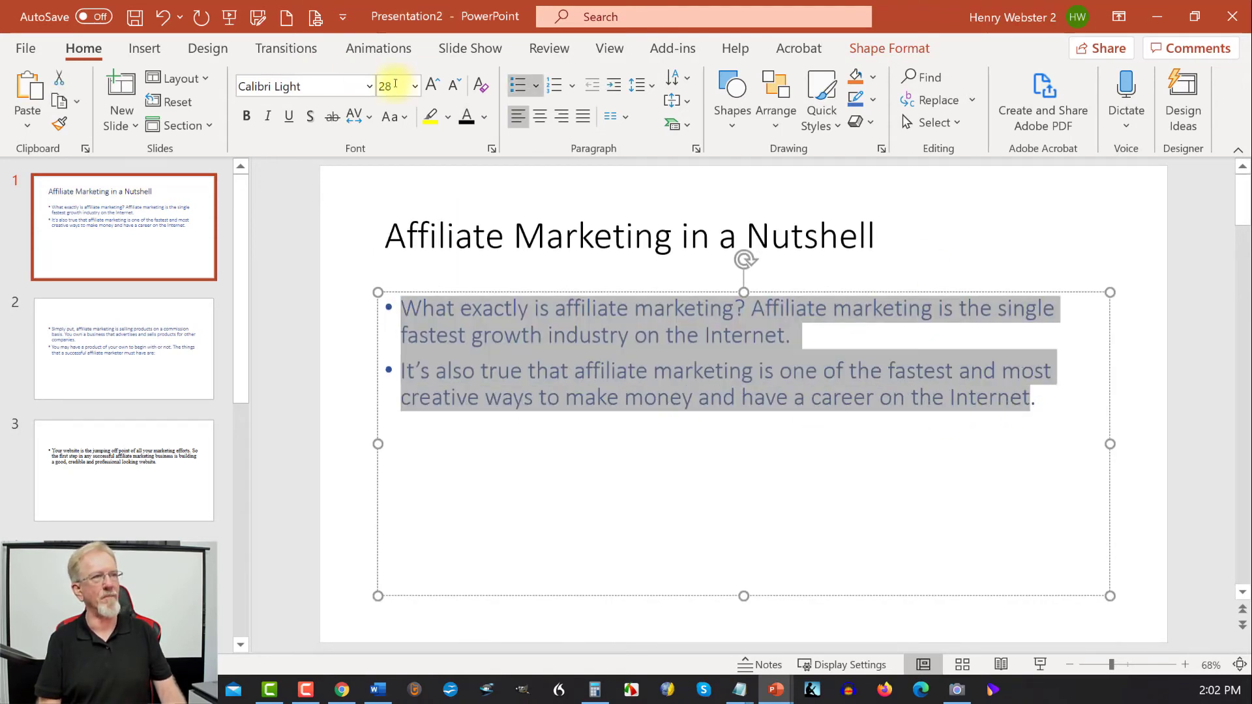
{"action": "left_click", "coordinate": [466, 117]}
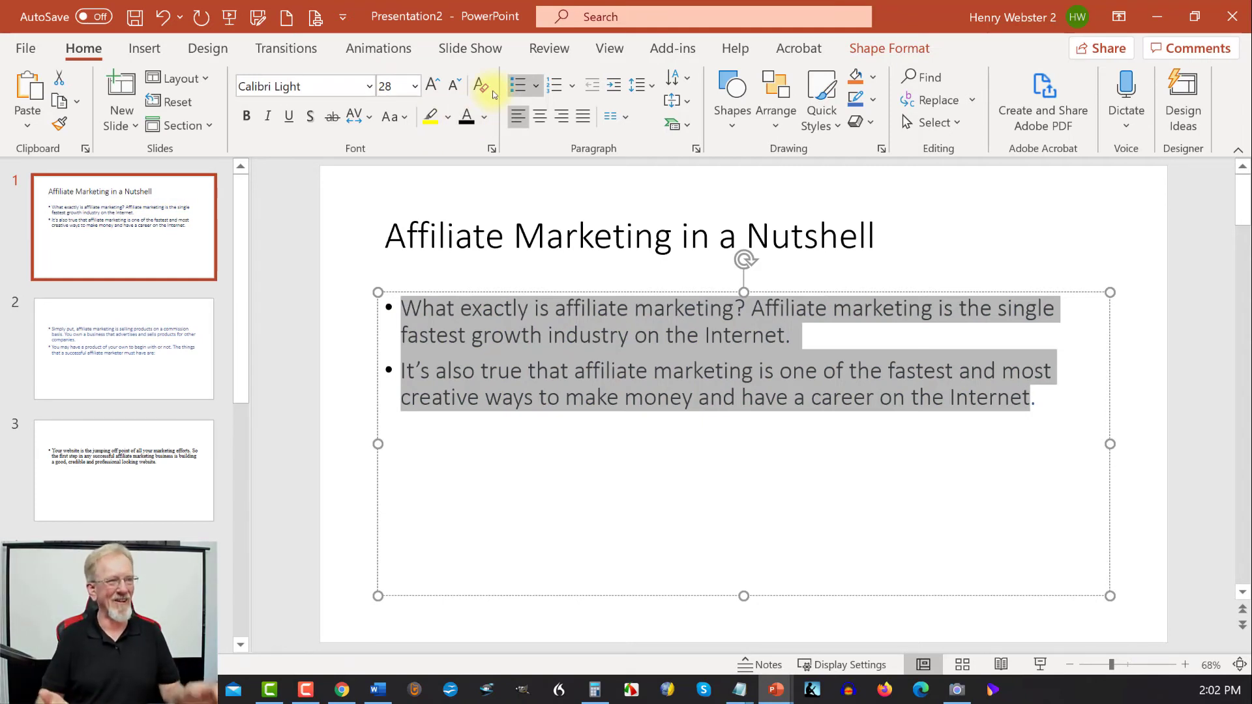
{"action": "left_click", "coordinate": [117, 336]}
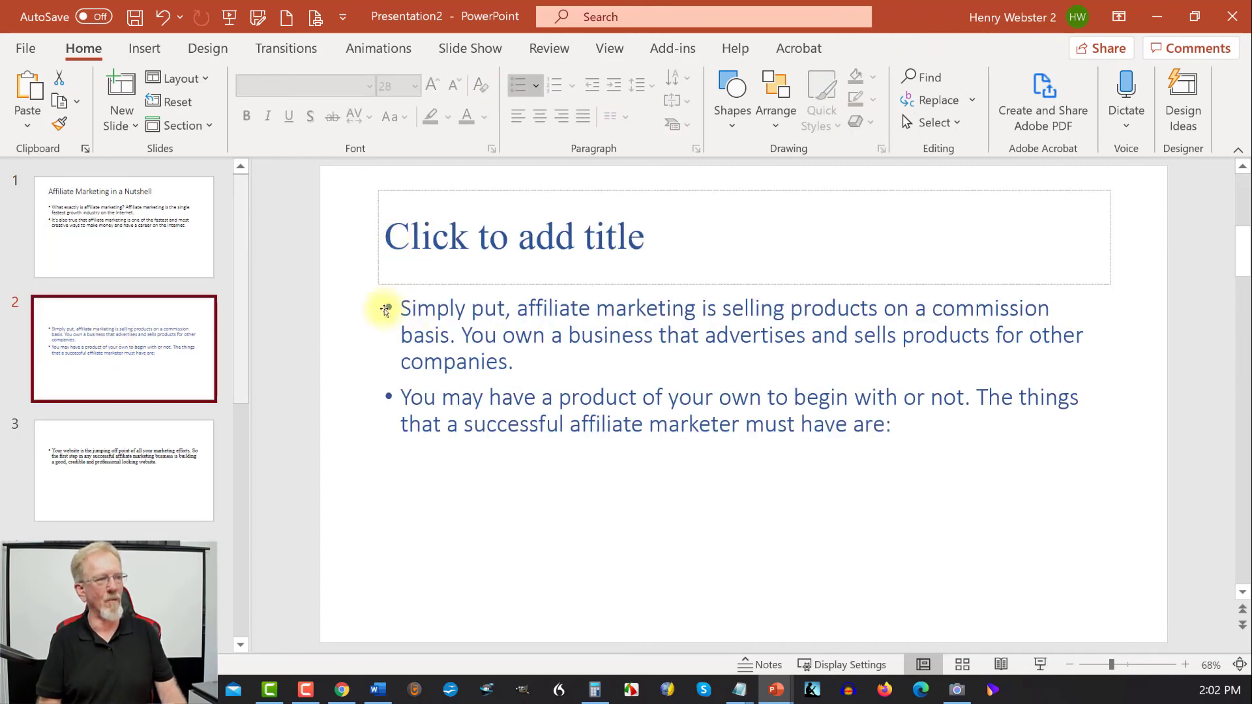
Make the bullet text on slide 2 and slide 4 black.
{"action": "left_click_drag", "start_coordinate": [403, 306], "coordinate": [992, 461]}
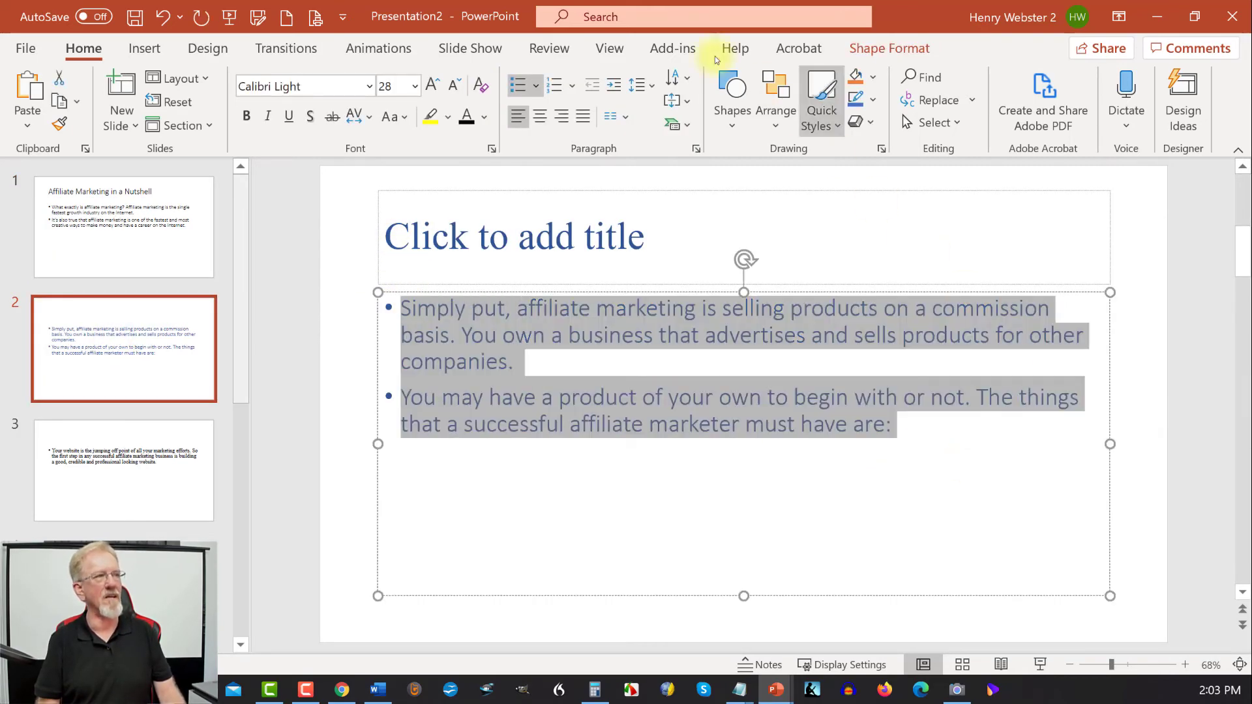
{"action": "left_click", "coordinate": [466, 118]}
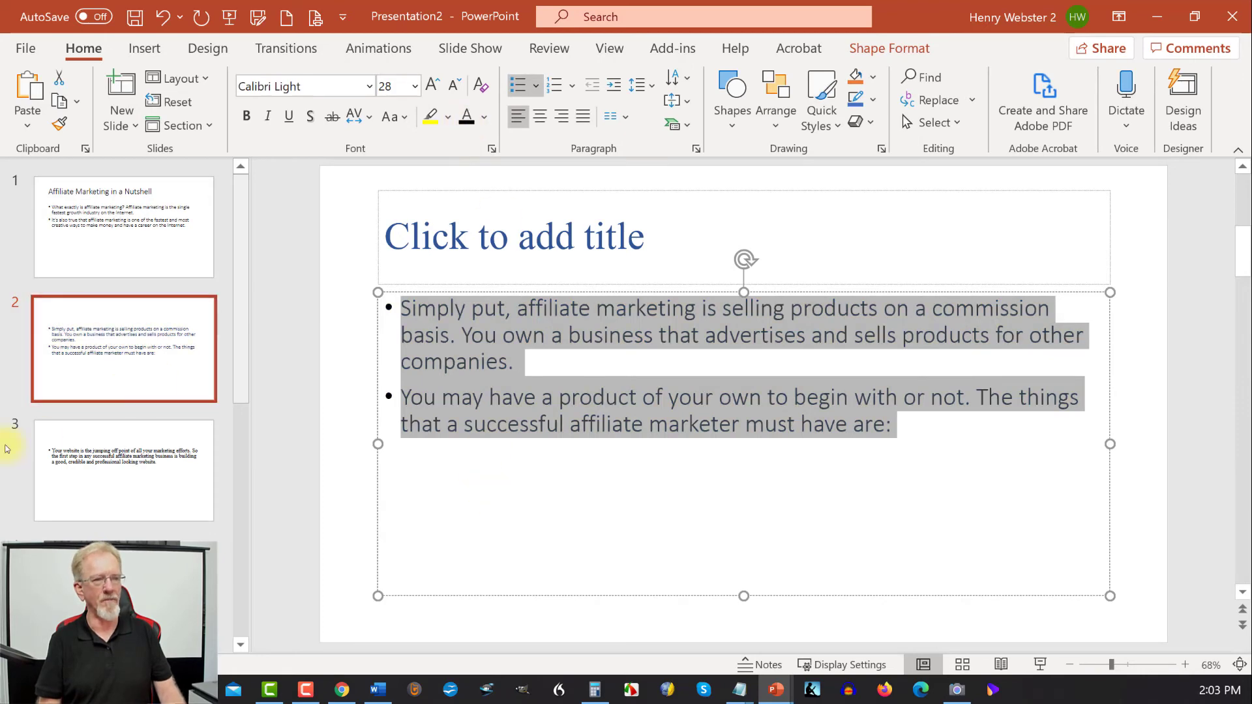
{"action": "left_click", "coordinate": [117, 548]}
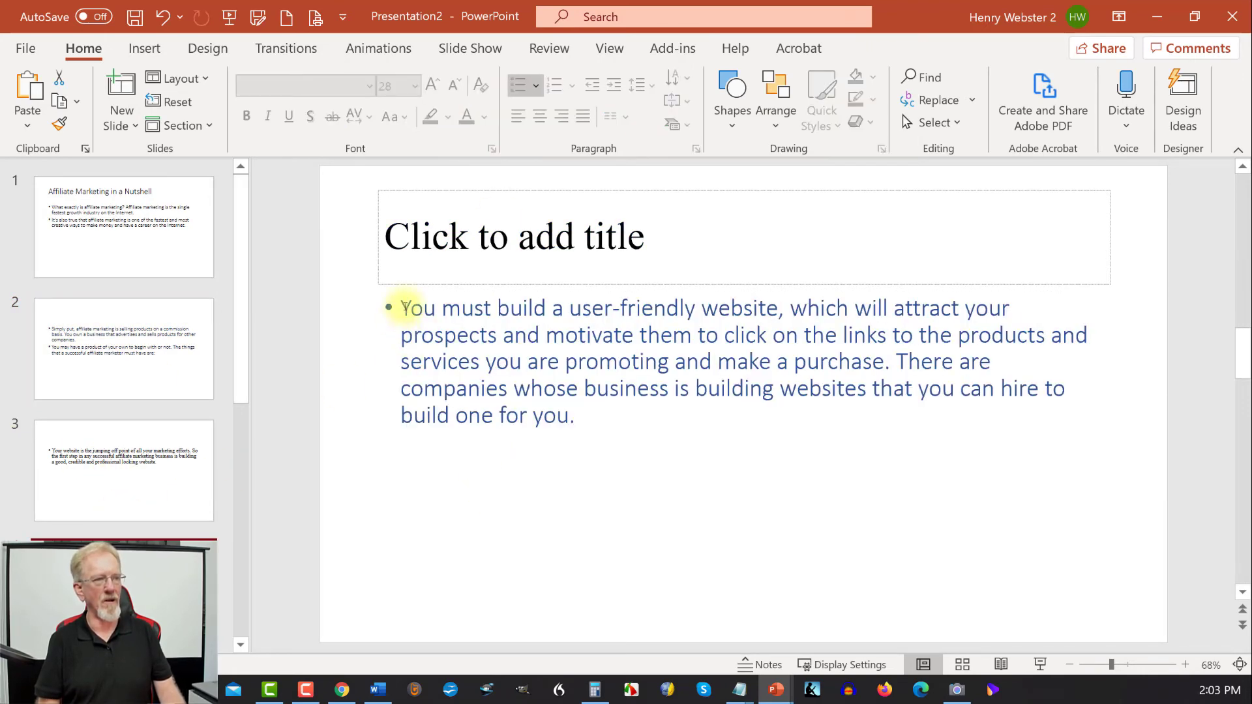
{"action": "left_click", "coordinate": [404, 306]}
{"action": "left_click", "coordinate": [589, 407], "text": "shift"}
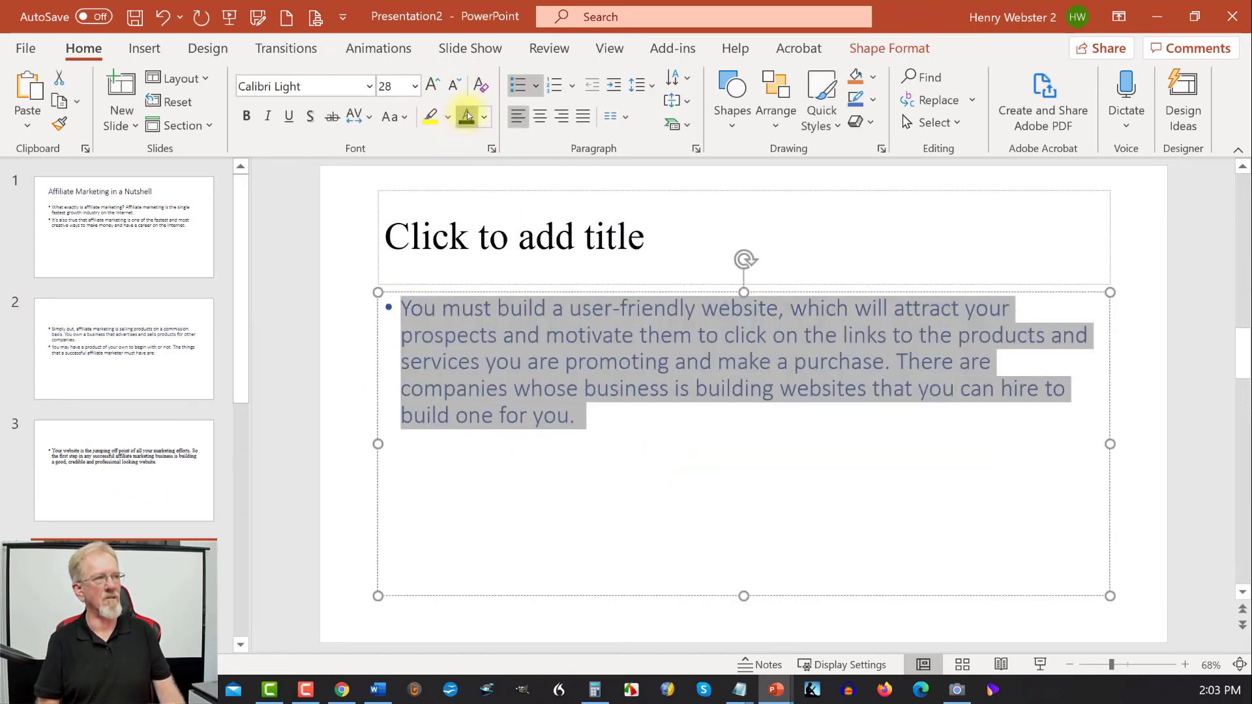
{"action": "left_click", "coordinate": [466, 117]}
Delete slide 4's empty title placeholder.
{"action": "scroll", "coordinate": [137, 377], "scroll_direction": "down", "scroll_amount": 5}
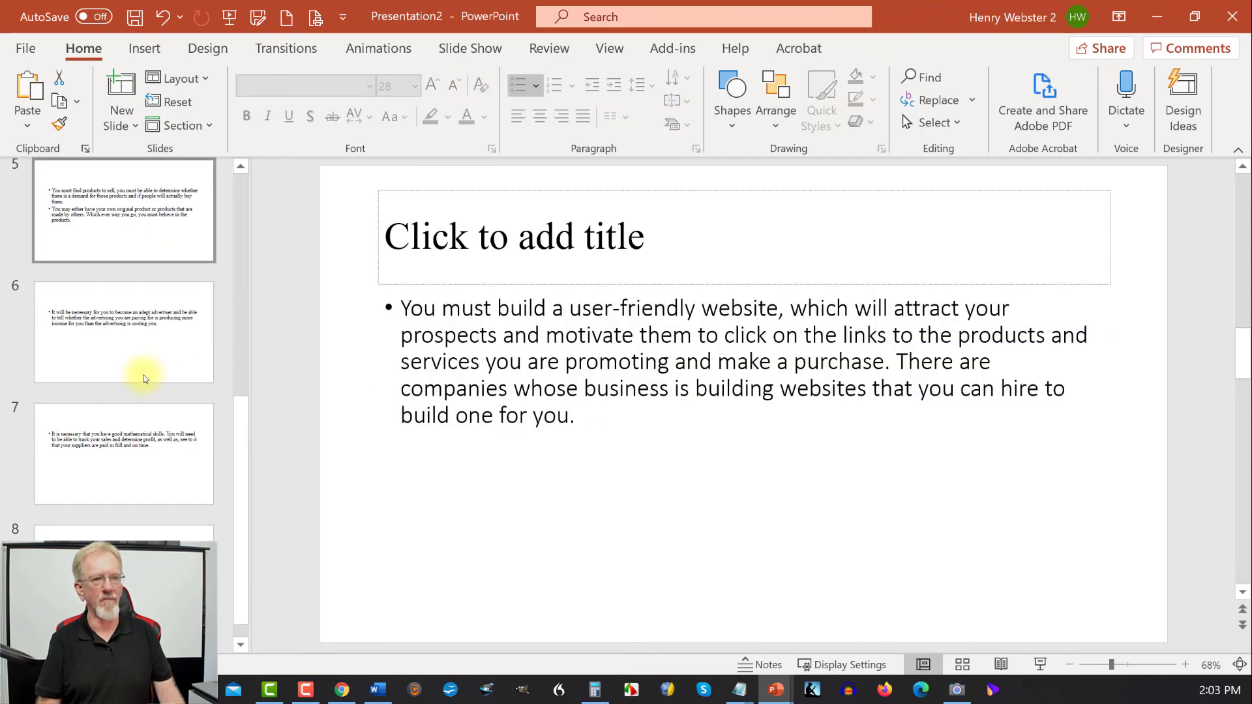
{"action": "scroll", "coordinate": [143, 374], "scroll_direction": "up", "scroll_amount": 5}
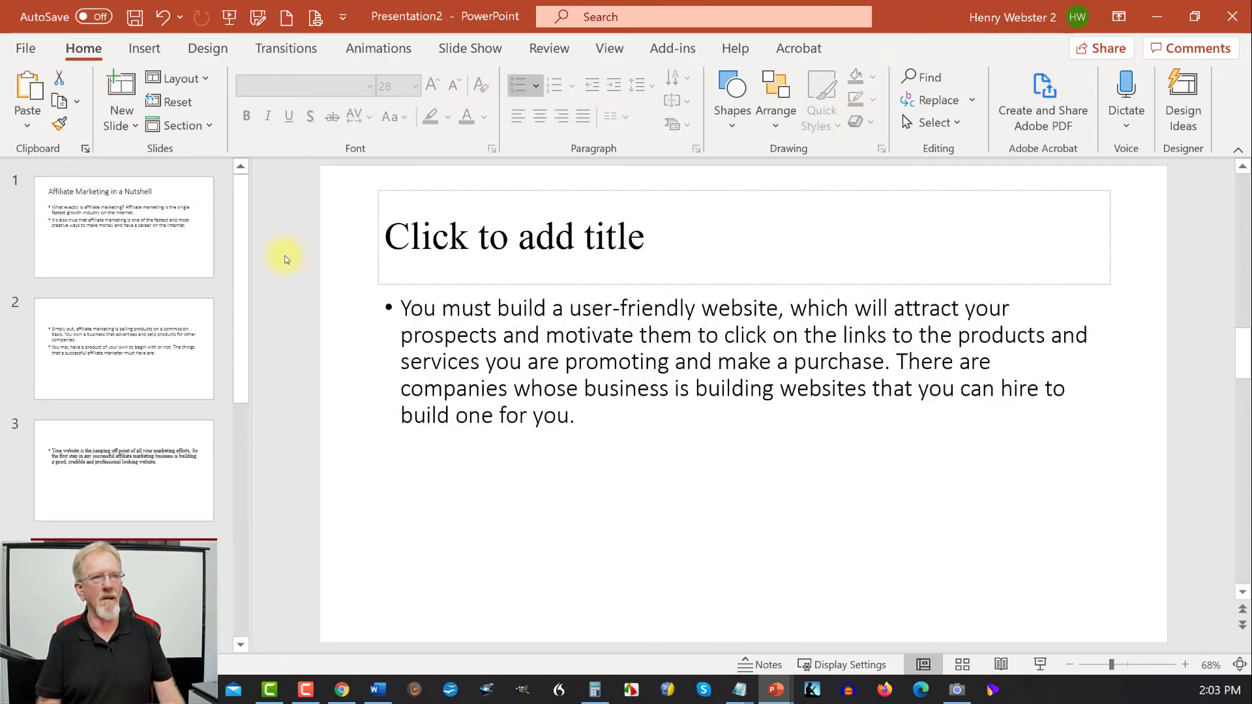
{"action": "left_click", "coordinate": [376, 207]}
{"action": "key", "text": "Delete"}
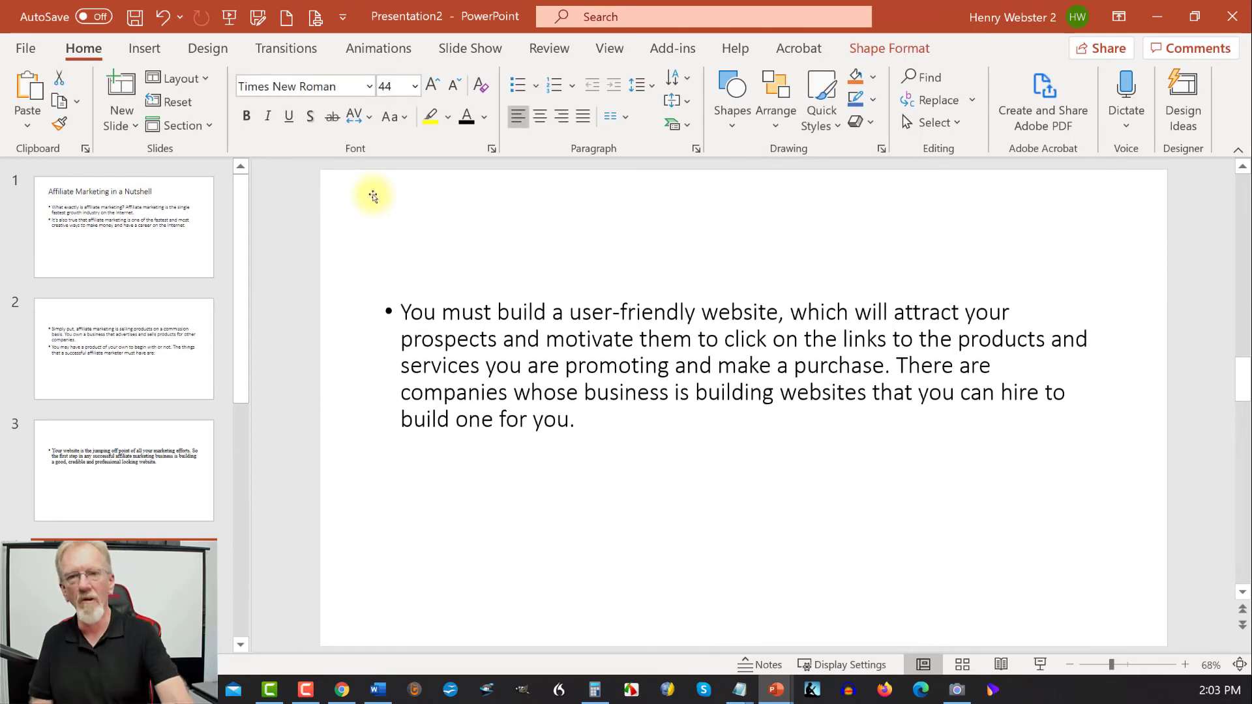